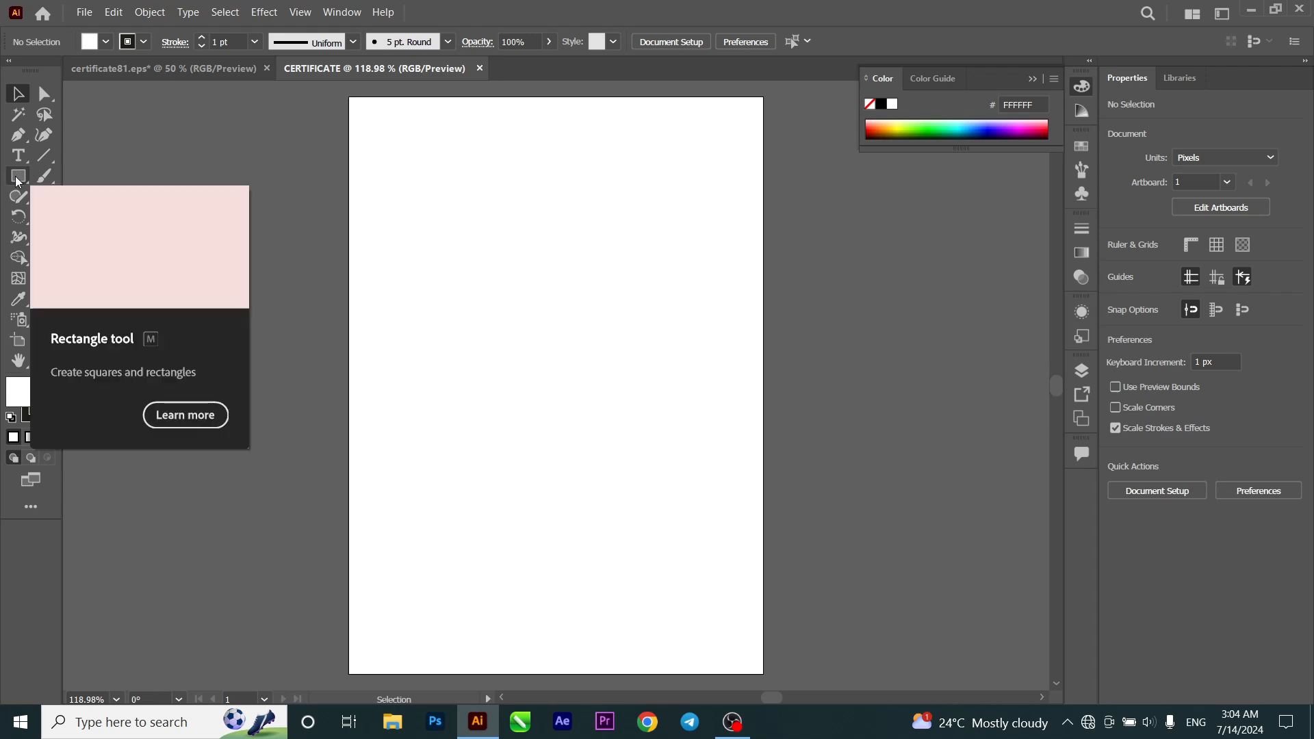
Step: Draw a white rectangle of 260 by 362 px that covers the whole artboard
click(18, 180)
click(96, 176)
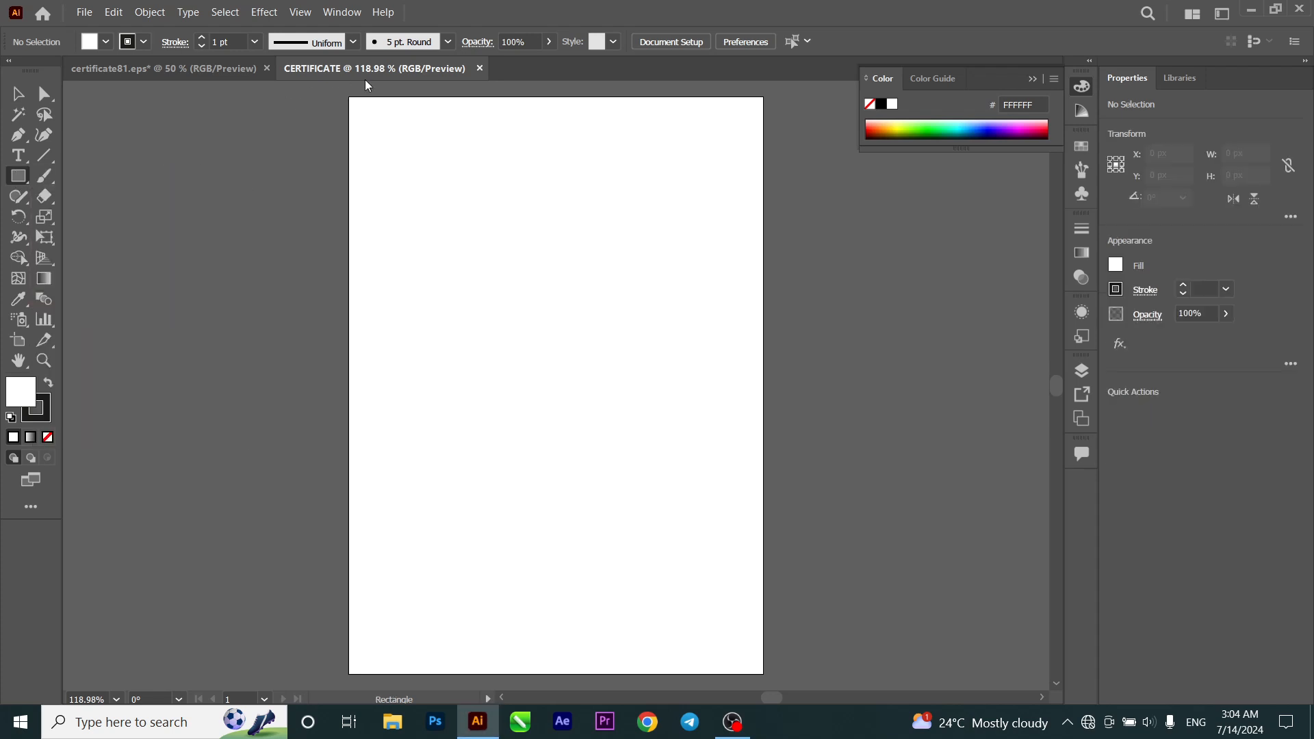
drag(349, 98, 762, 674)
click(17, 93)
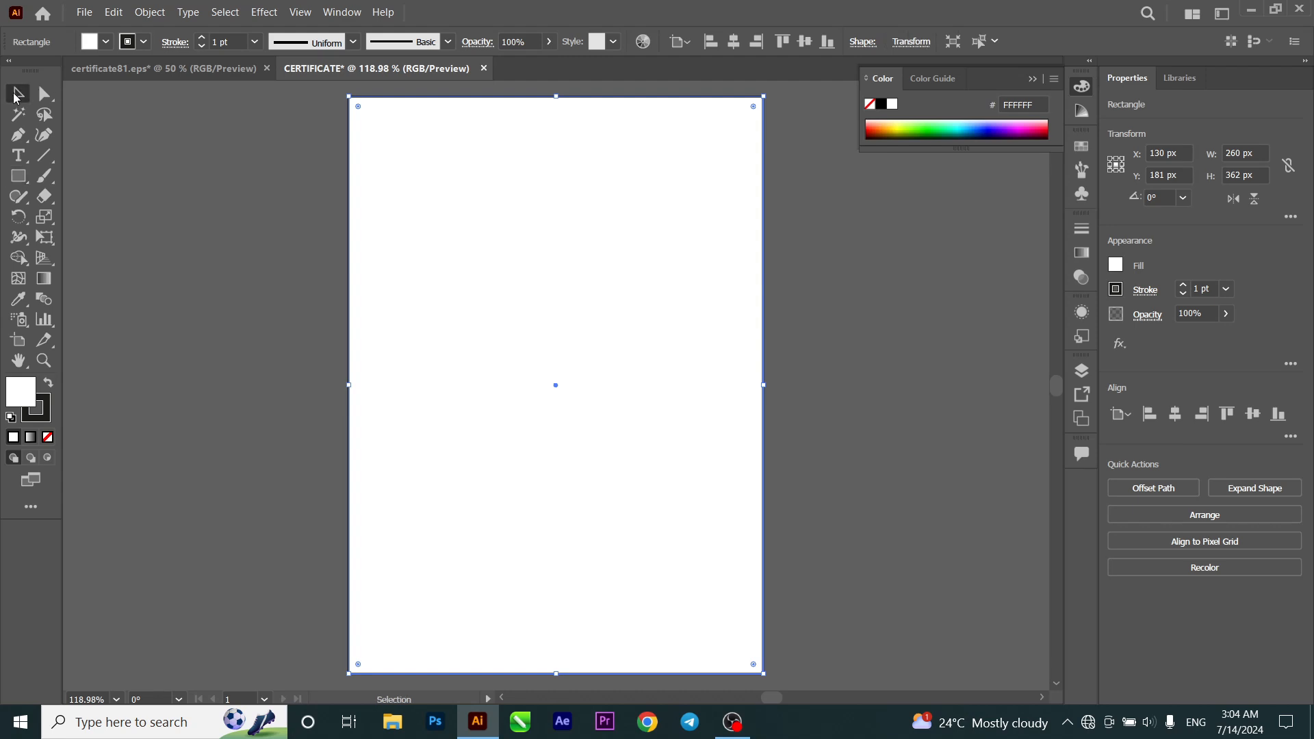
drag(556, 95, 556, 97)
drag(348, 387, 350, 387)
Step: Remove the stroke from the background rectangle and deselect it
click(48, 413)
click(48, 438)
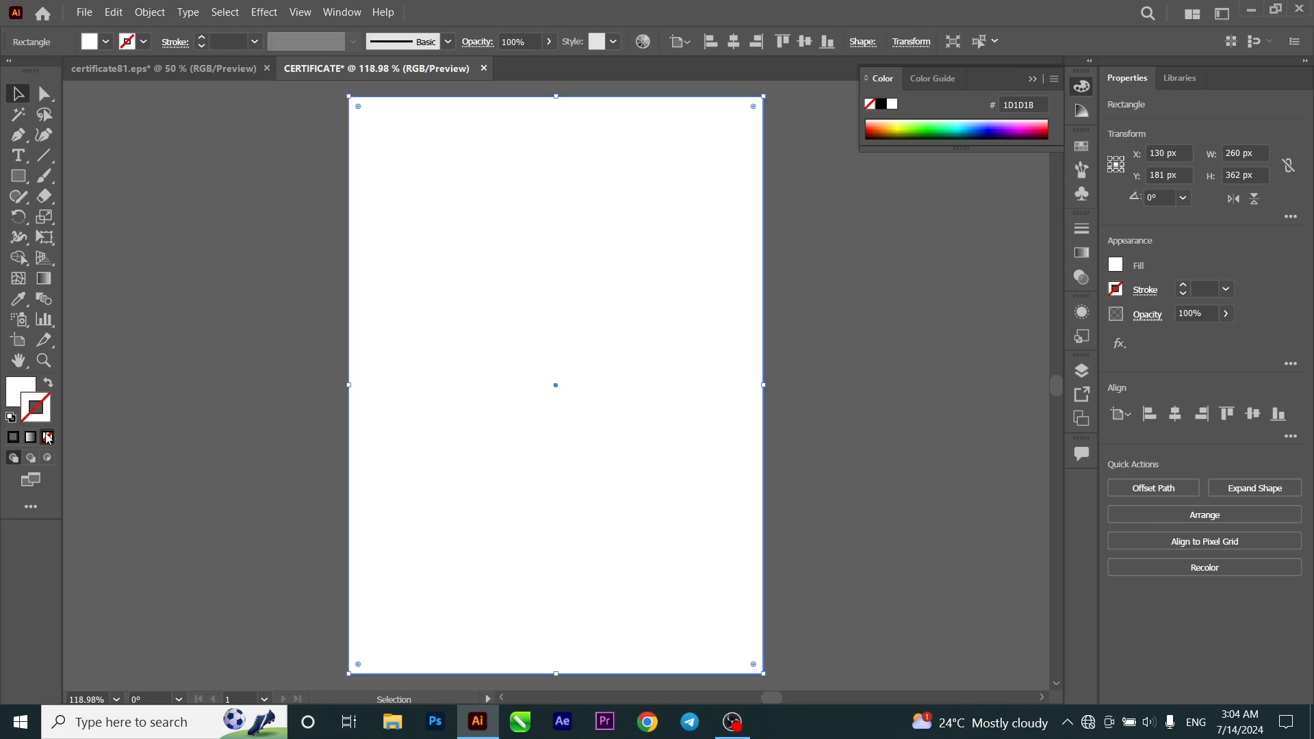
click(197, 249)
alt+scroll(306, 322, down, 2)
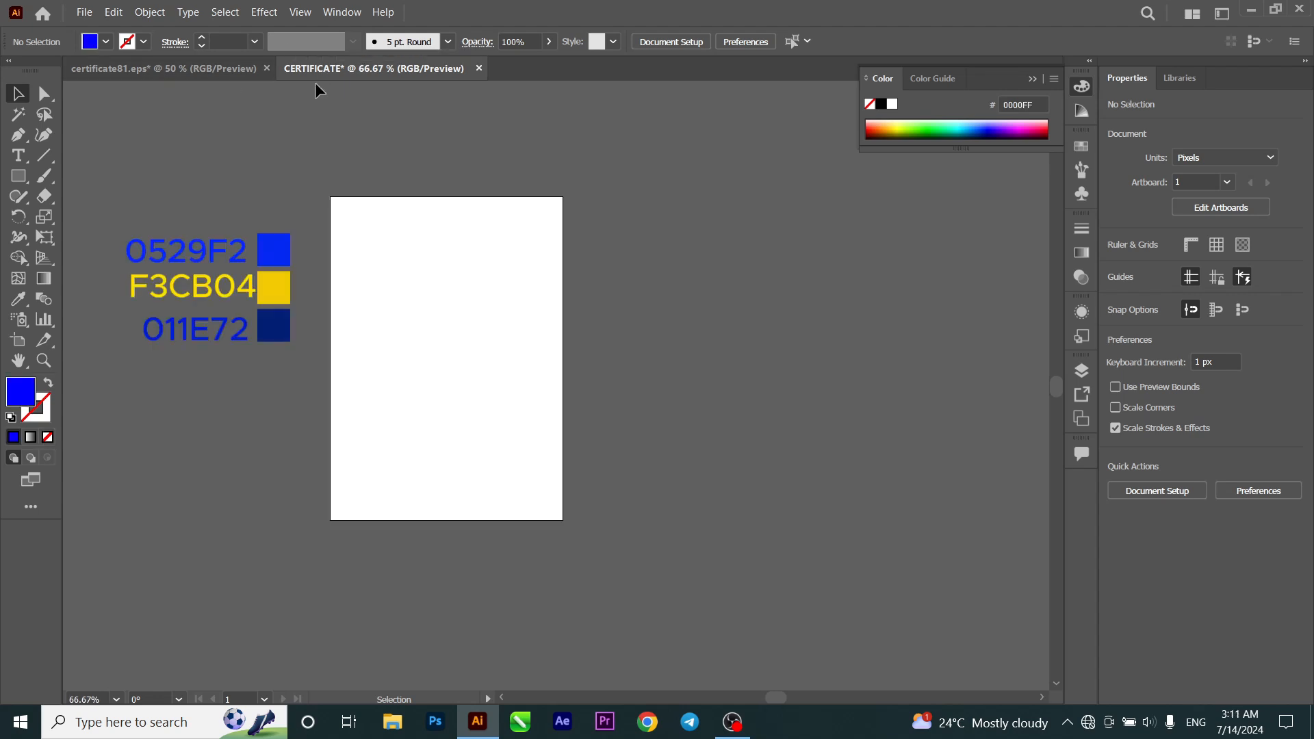
Step: Draw an ellipse about 485 by 182 px across the artboard's lower-right corner and fill it with the sample blue 0529F2
click(25, 181)
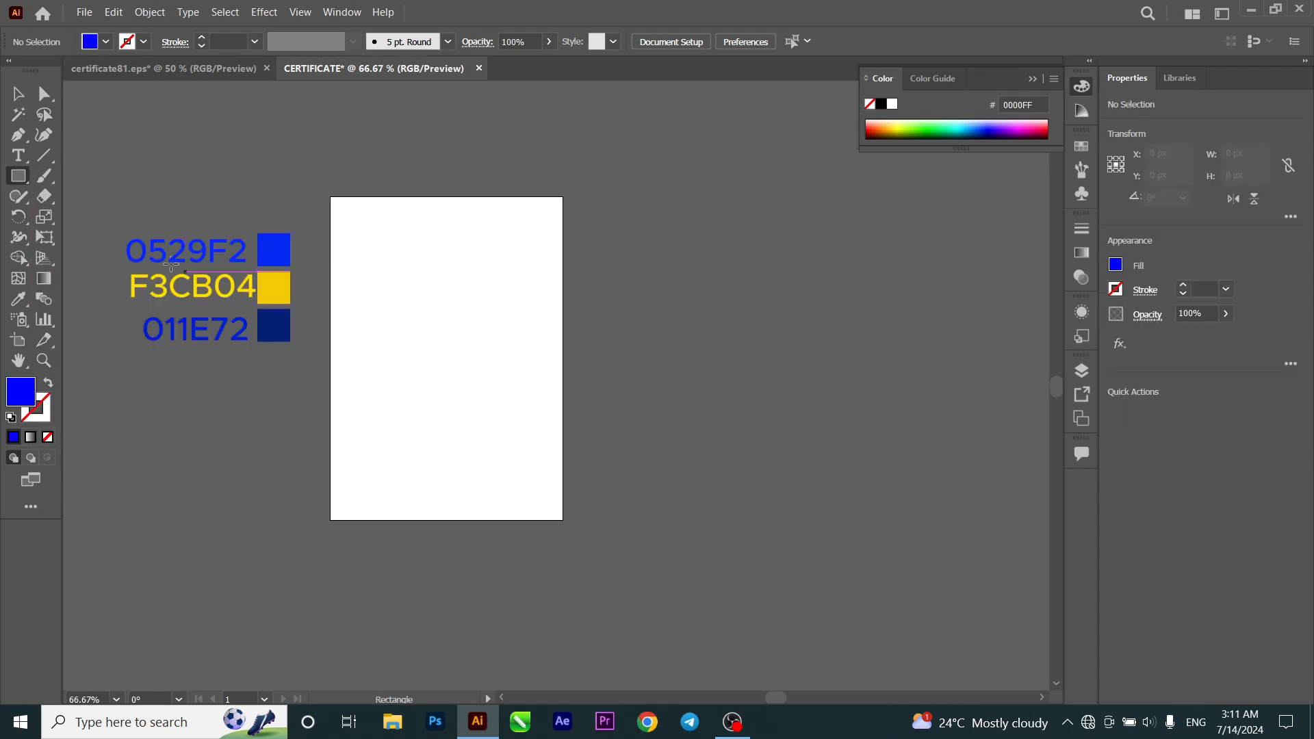
drag(19, 176, 89, 217)
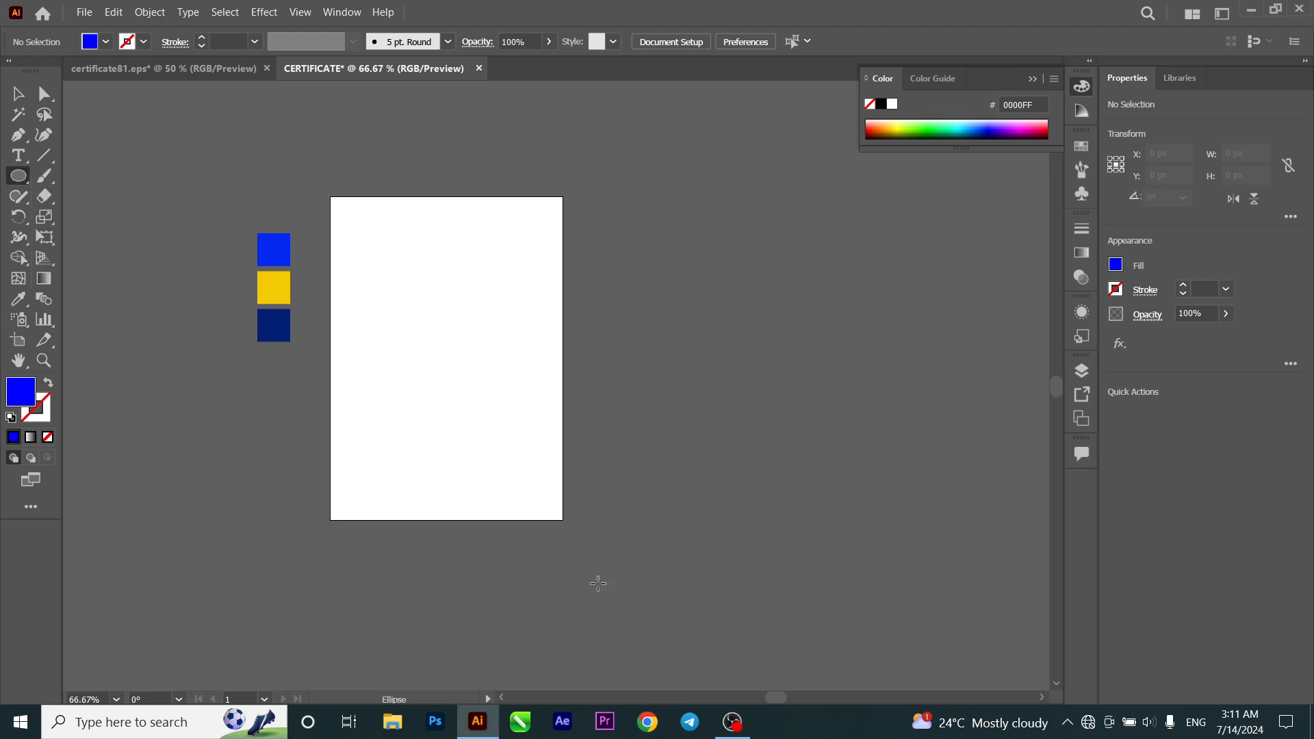
mouse_move(473, 400)
mouse_down()
mouse_move(812, 553)
mouse_move(861, 540)
mouse_move(907, 562)
mouse_up()
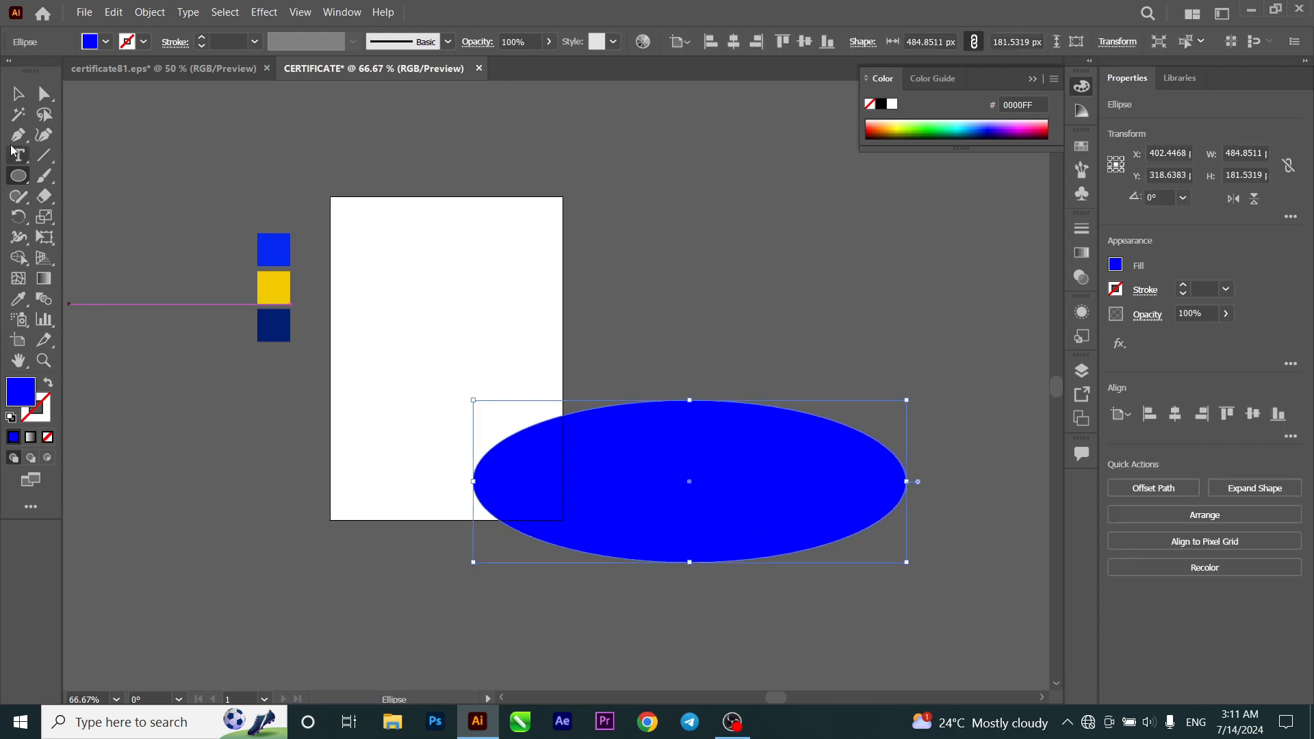
key(a)
click(19, 303)
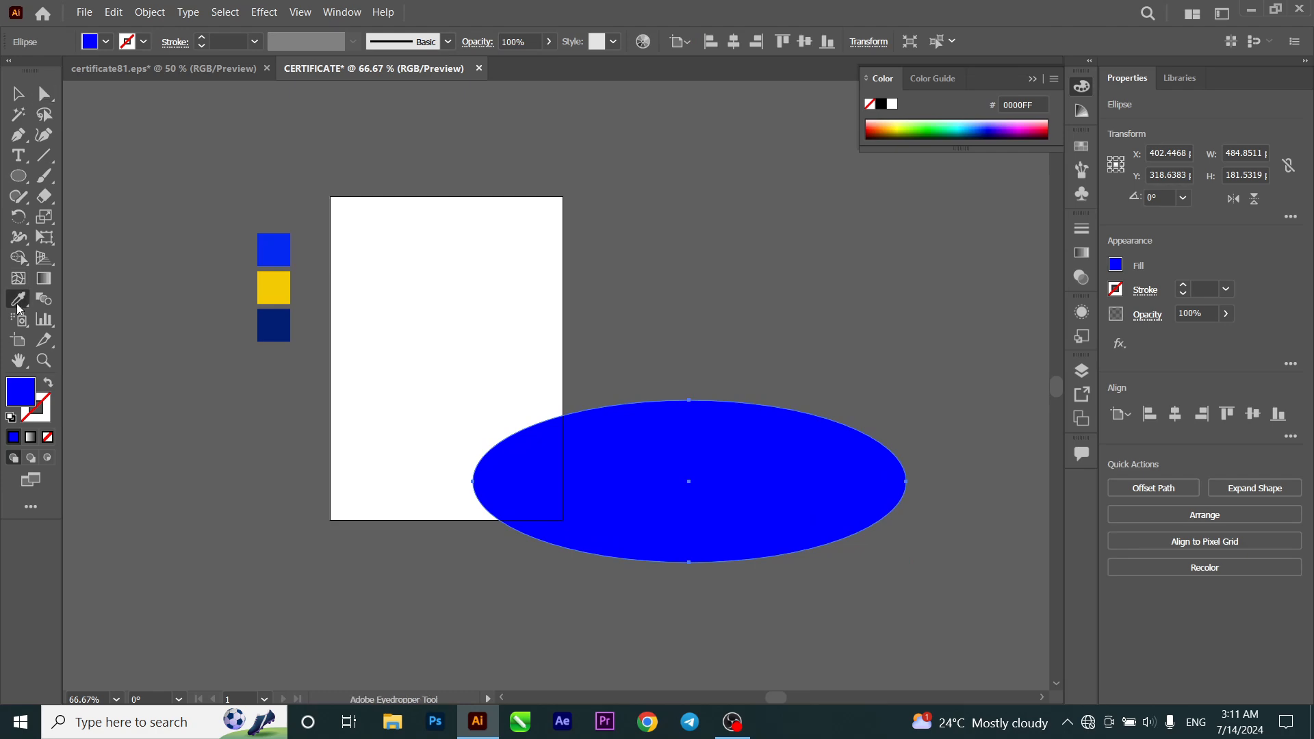
click(274, 249)
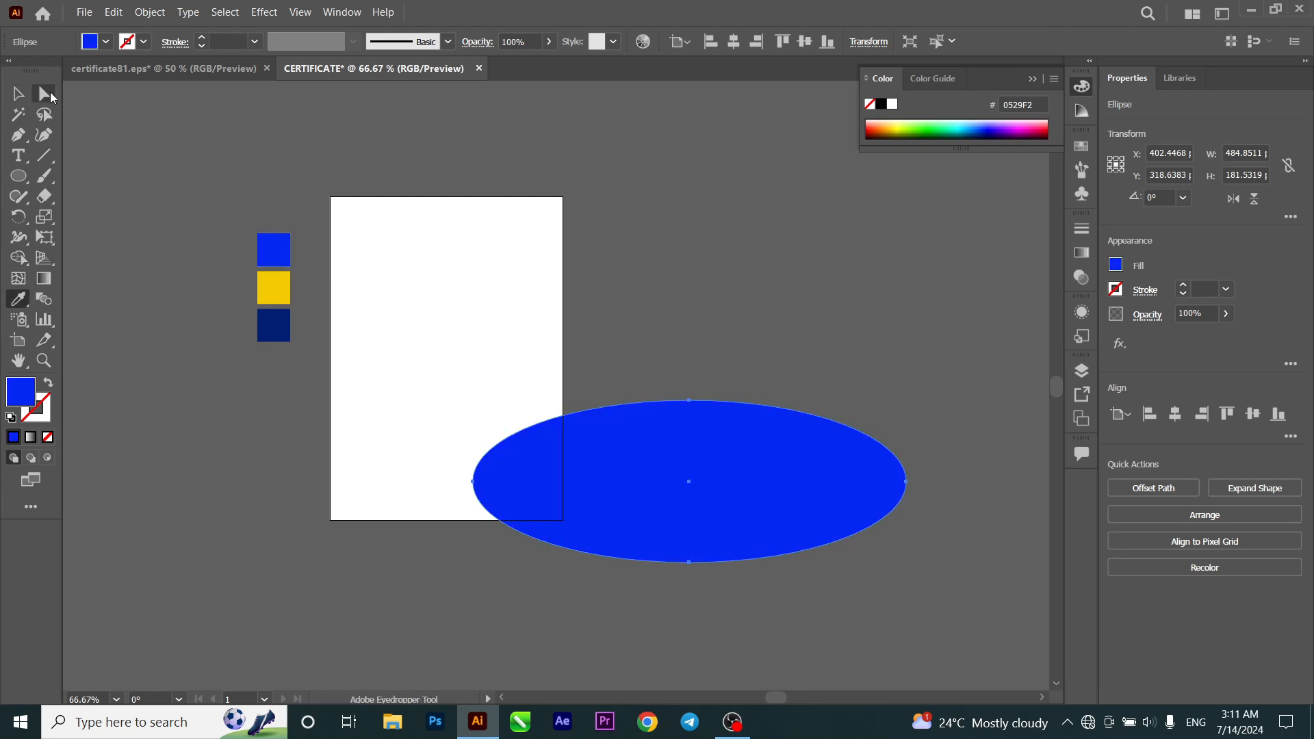
Step: Bend the blue ellipse into a crescent by moving its top anchor below its side anchors and its bottom anchor further down
click(45, 95)
click(689, 402)
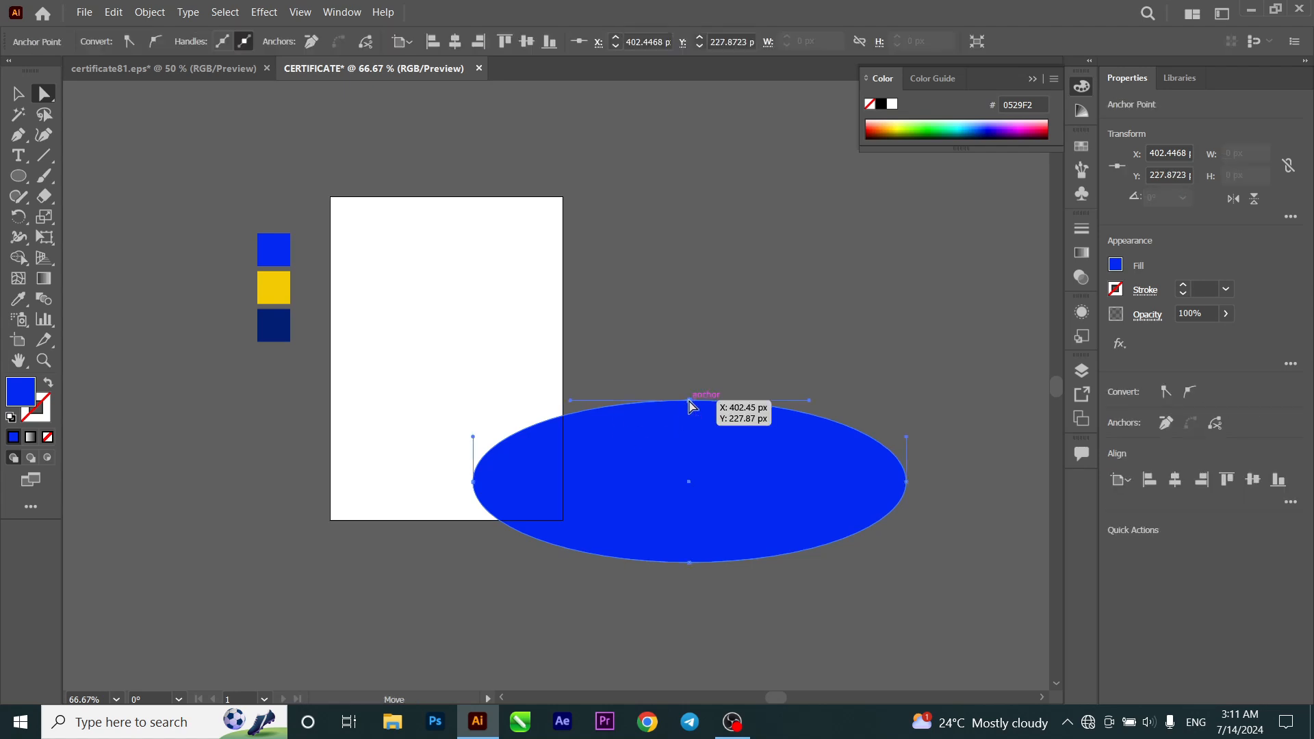
drag(690, 403, 676, 504)
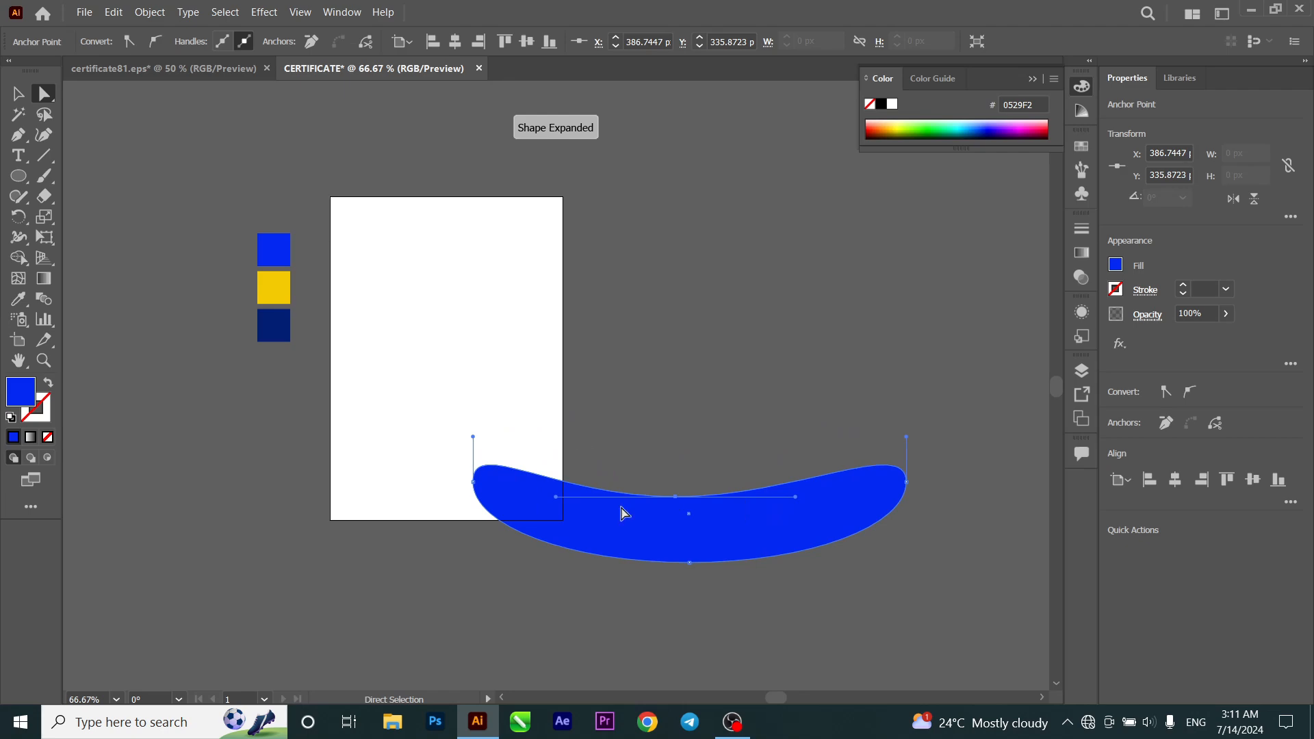
drag(689, 563, 665, 625)
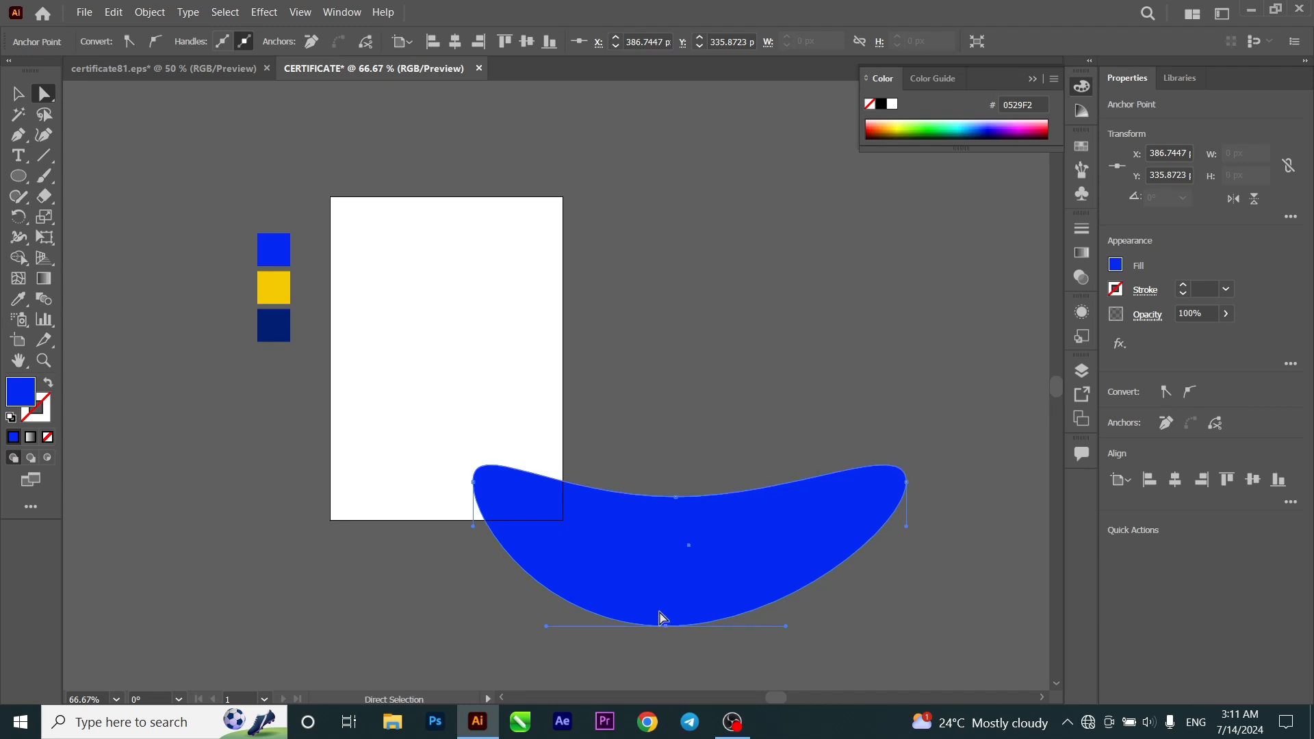
Step: Sharpen both ends of the crescent by shortening the upper curve handles of its right and left anchors
click(907, 484)
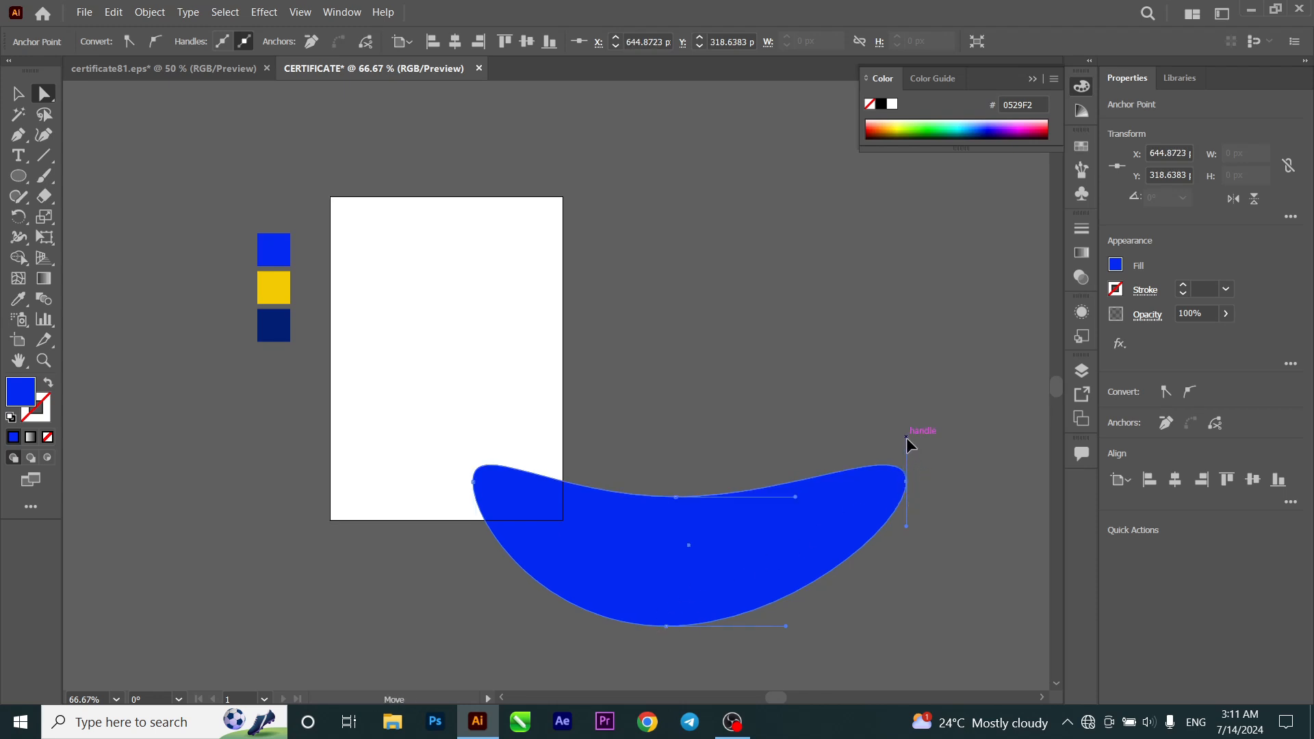
drag(907, 436, 908, 479)
click(475, 482)
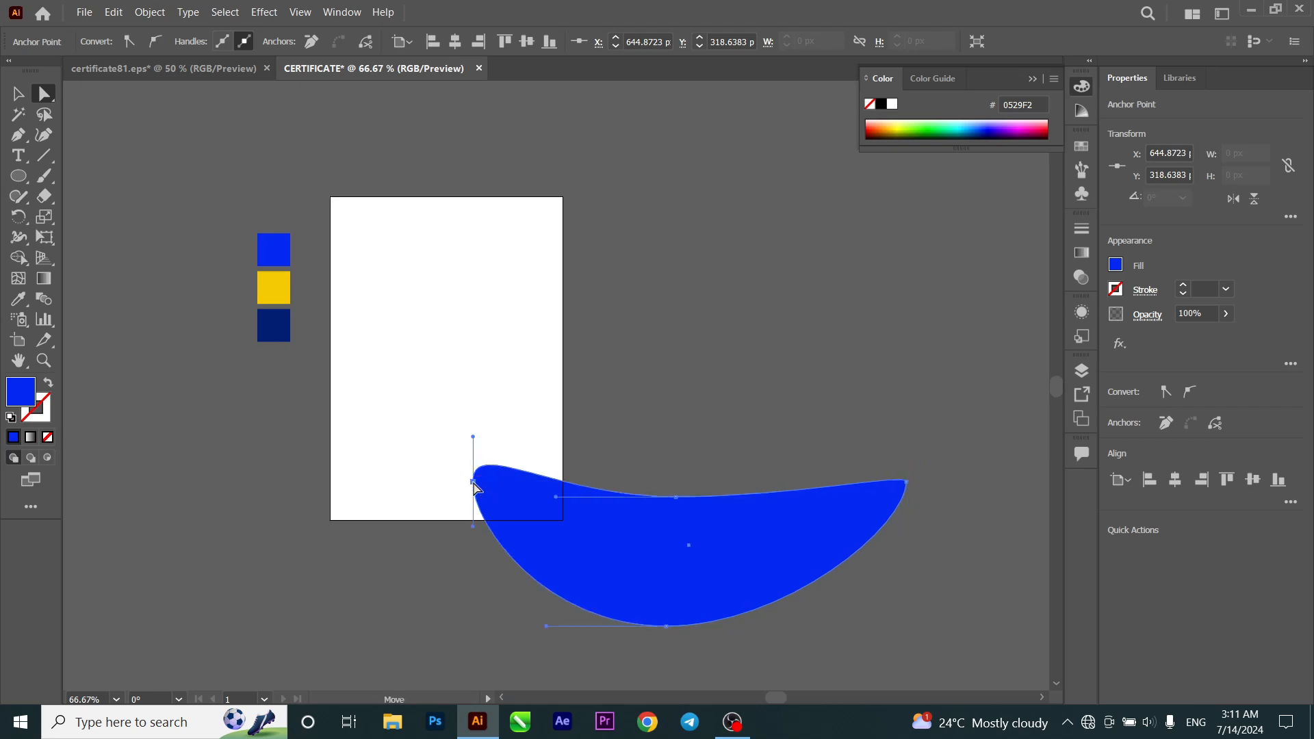
drag(473, 438, 490, 477)
Step: Deepen the crescent's curve by lowering its middle upper and lower anchors, and round its right tip slightly
drag(674, 500, 654, 540)
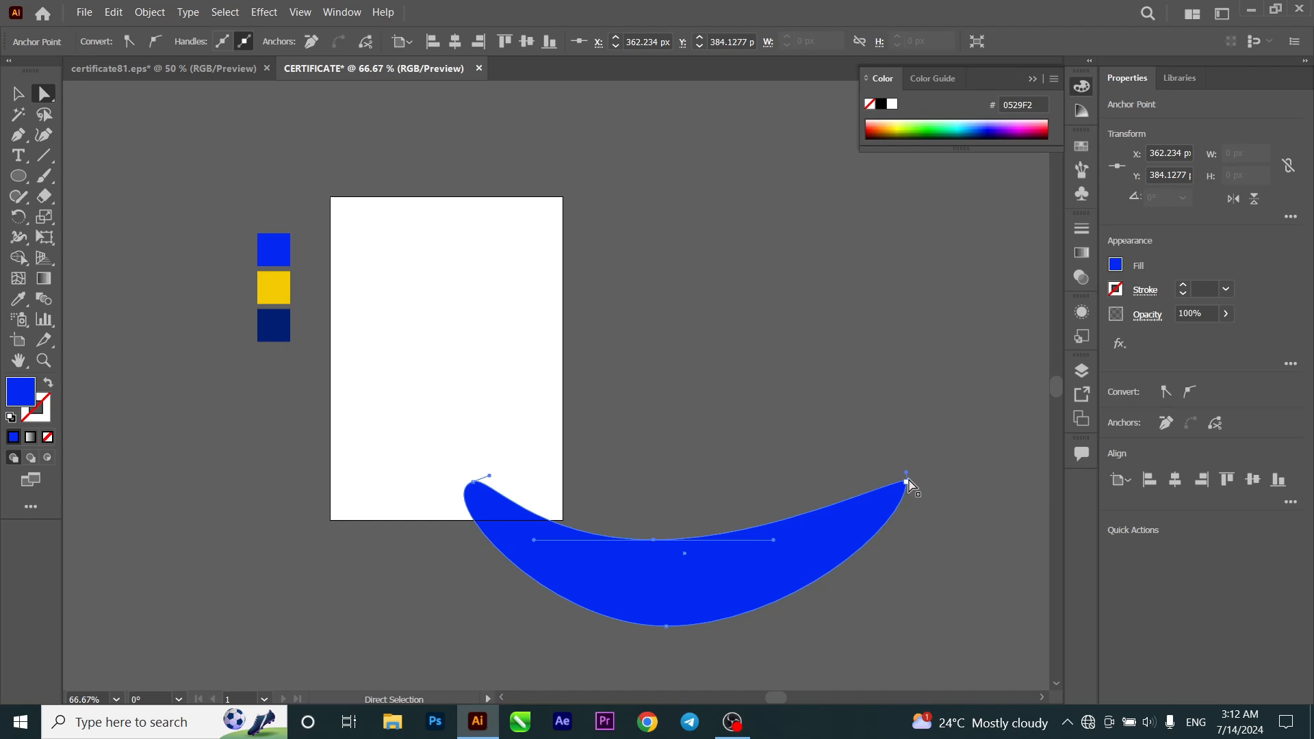
drag(908, 478, 907, 452)
drag(662, 627, 677, 656)
Step: Rotate the blue crescent to about 29° and position it across the artboard's lower-right corner
click(18, 93)
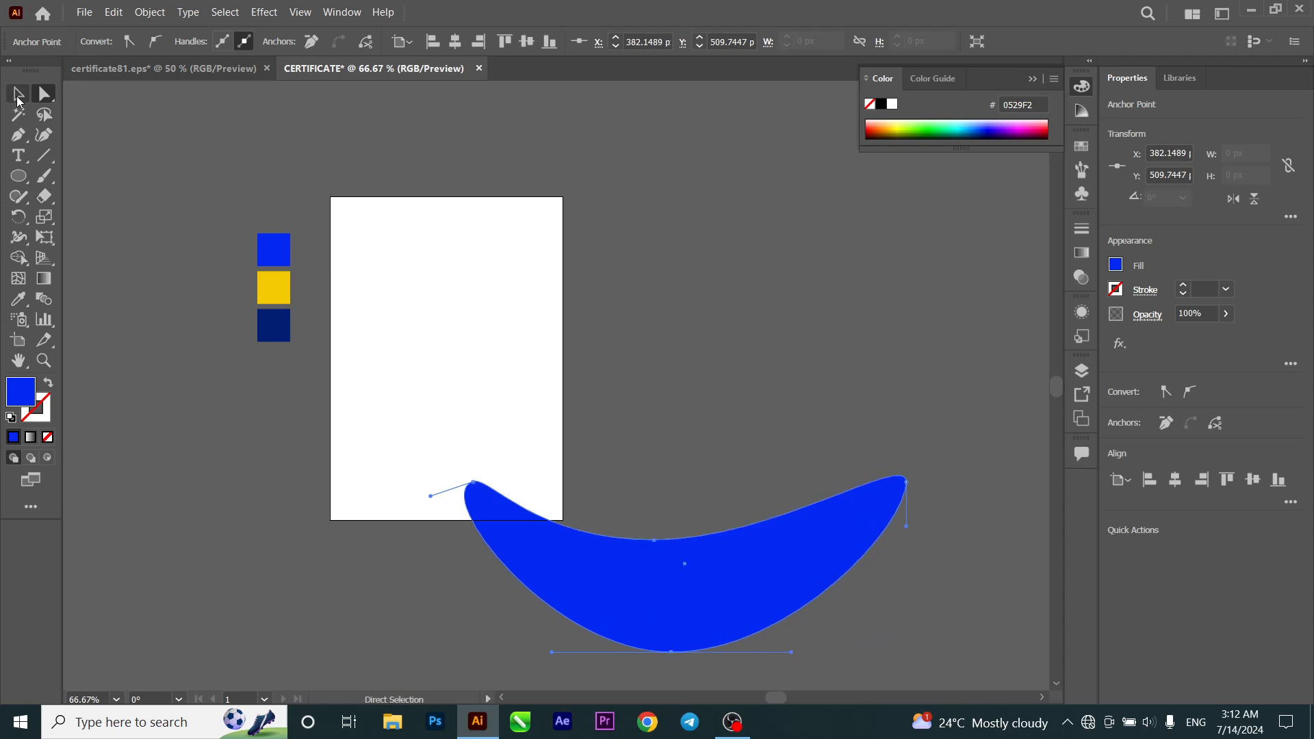
drag(712, 602, 610, 555)
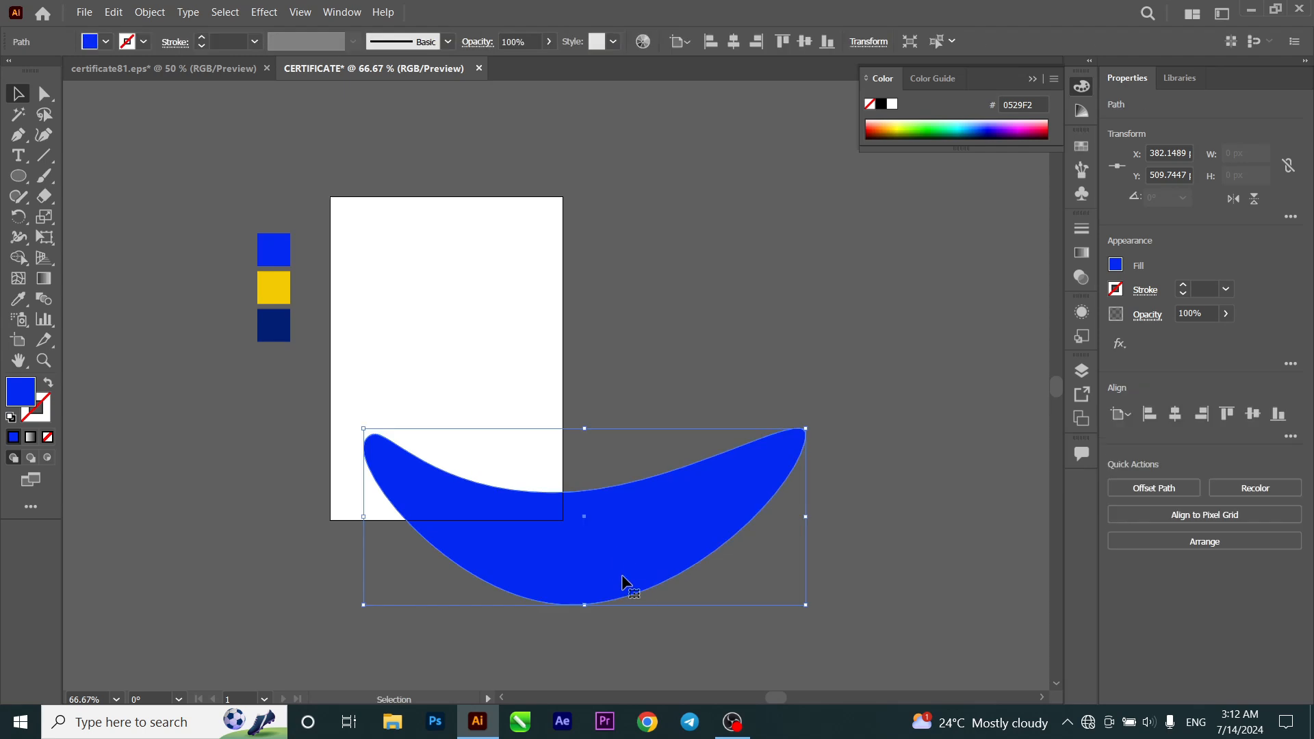
drag(803, 611, 821, 495)
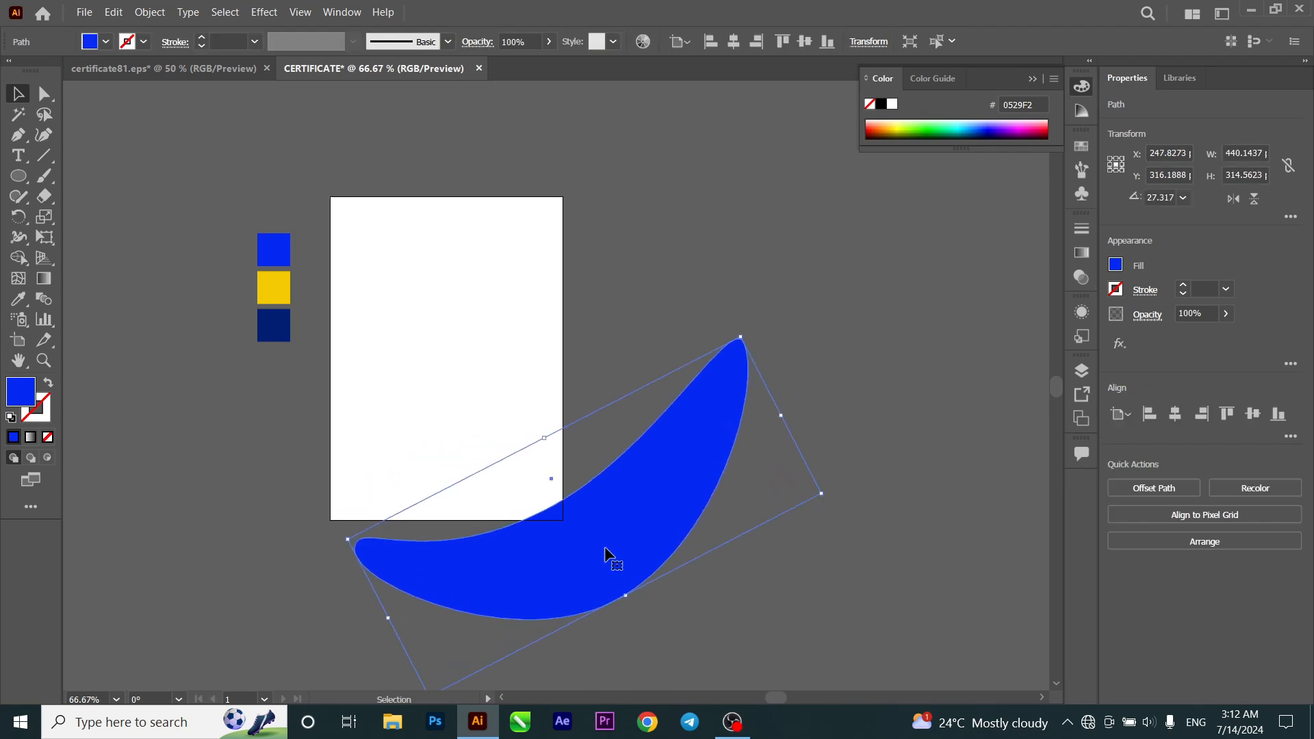
drag(607, 551, 524, 538)
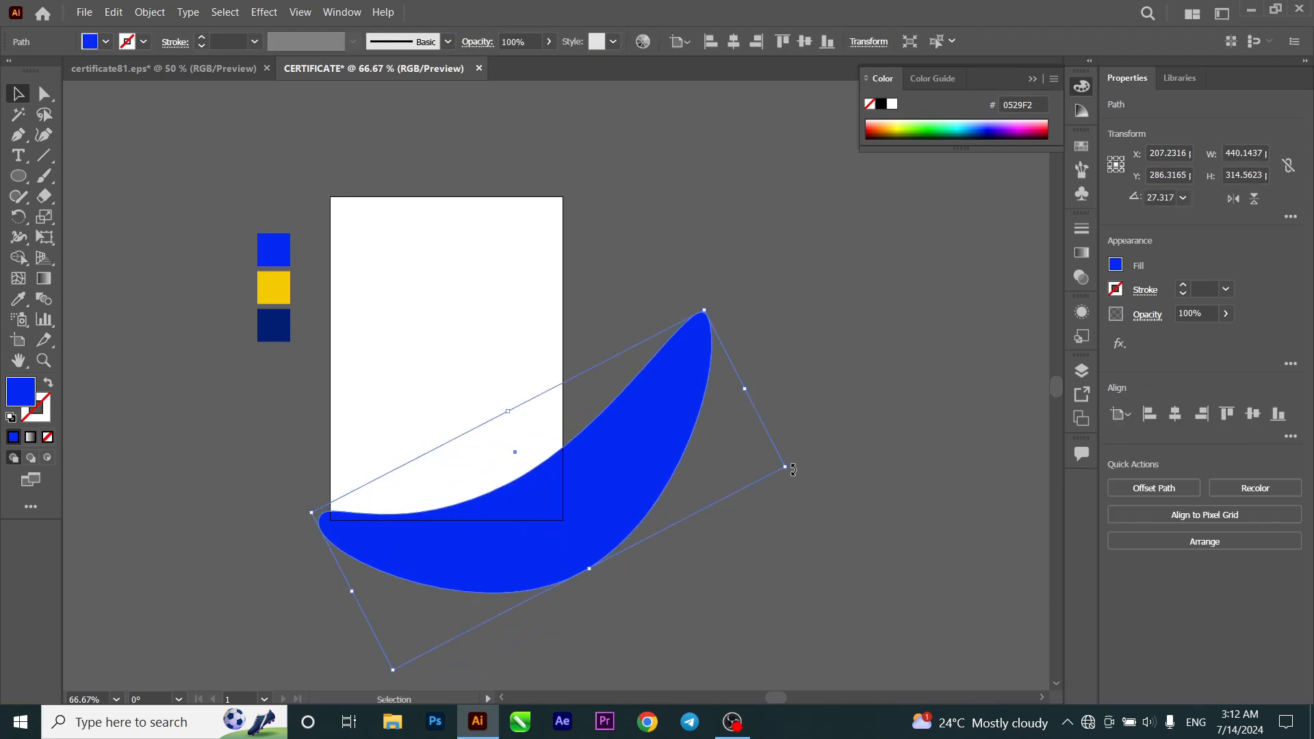
drag(793, 470, 786, 462)
drag(643, 468, 611, 469)
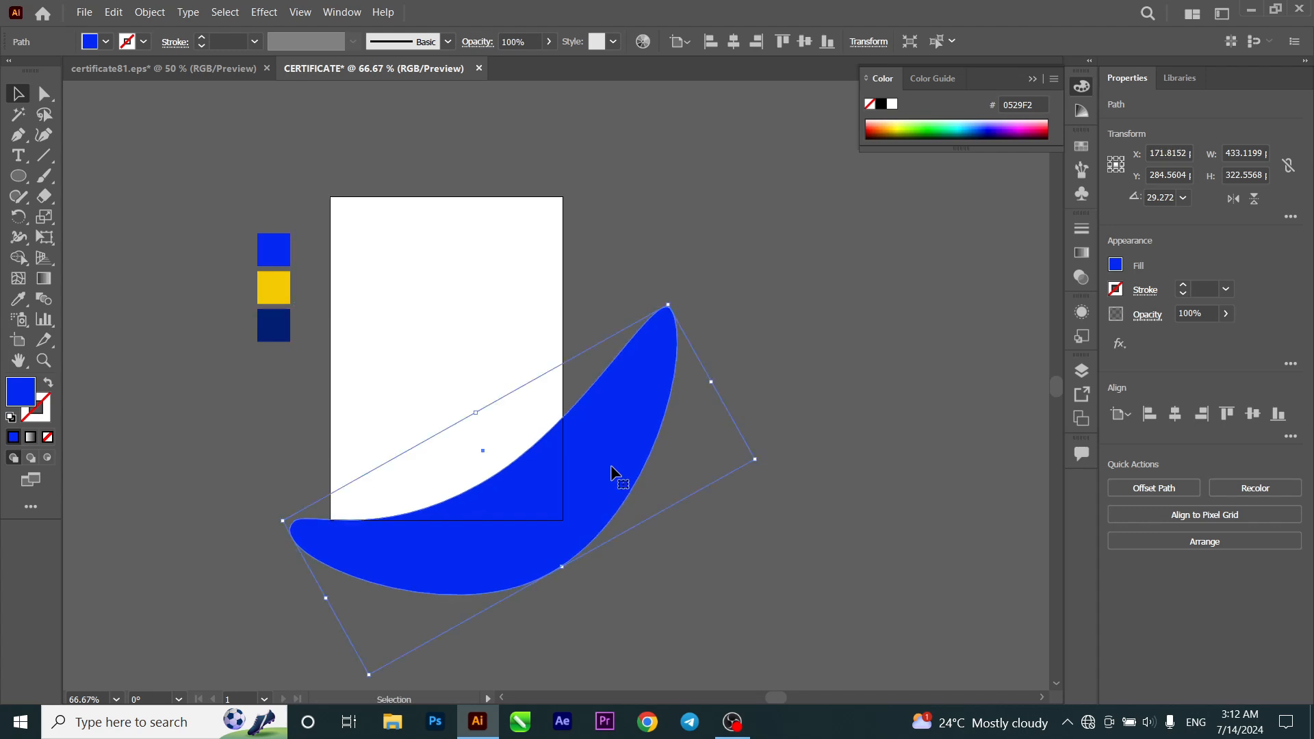
Step: Copy the blue crescent and paste the duplicate directly in front of it
click(113, 13)
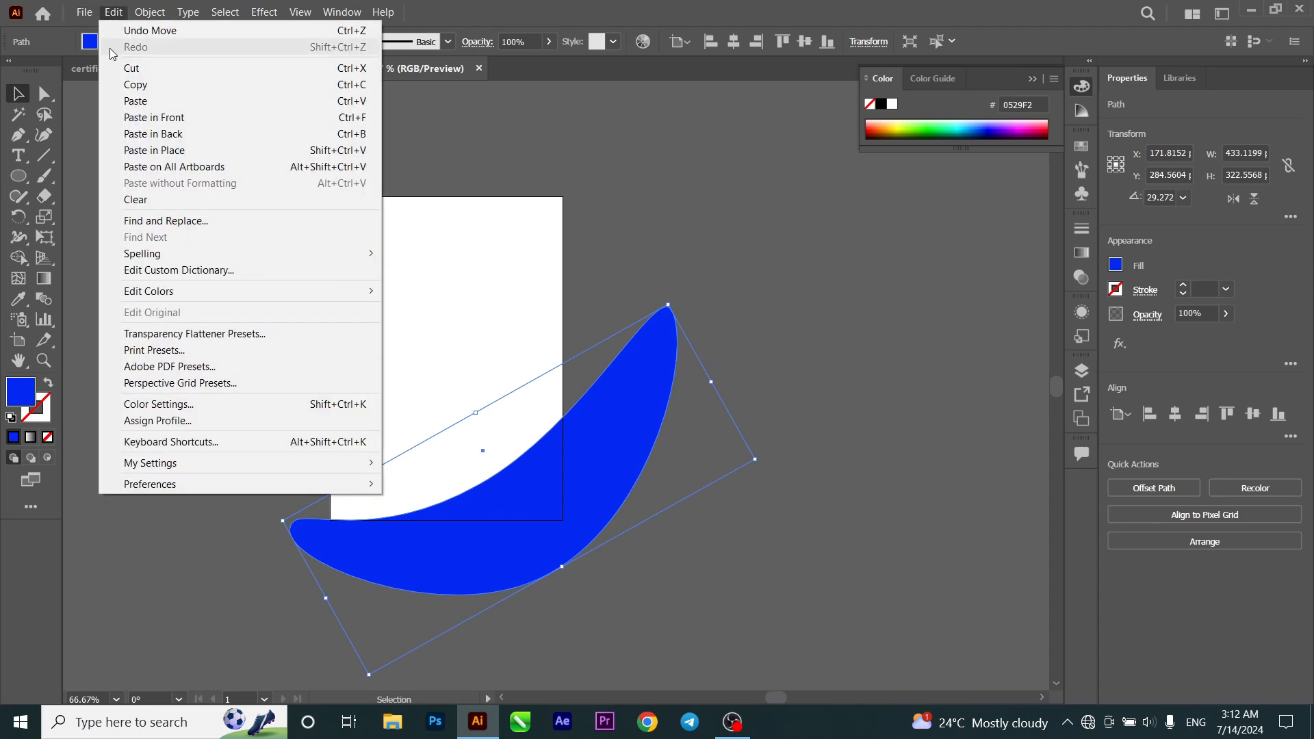
click(113, 12)
click(113, 13)
click(139, 117)
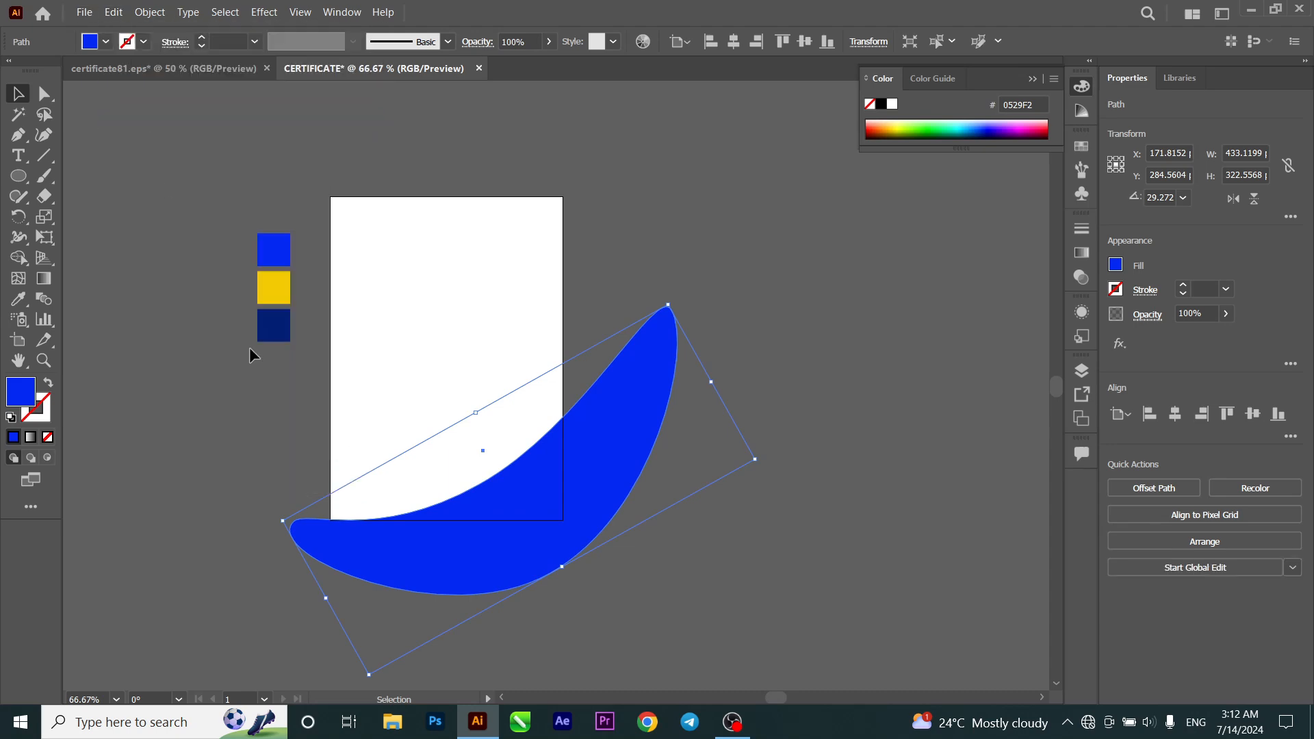
Step: Fill the duplicate crescent with the sample yellow F3CB04 and rotate it to about 40°
click(18, 299)
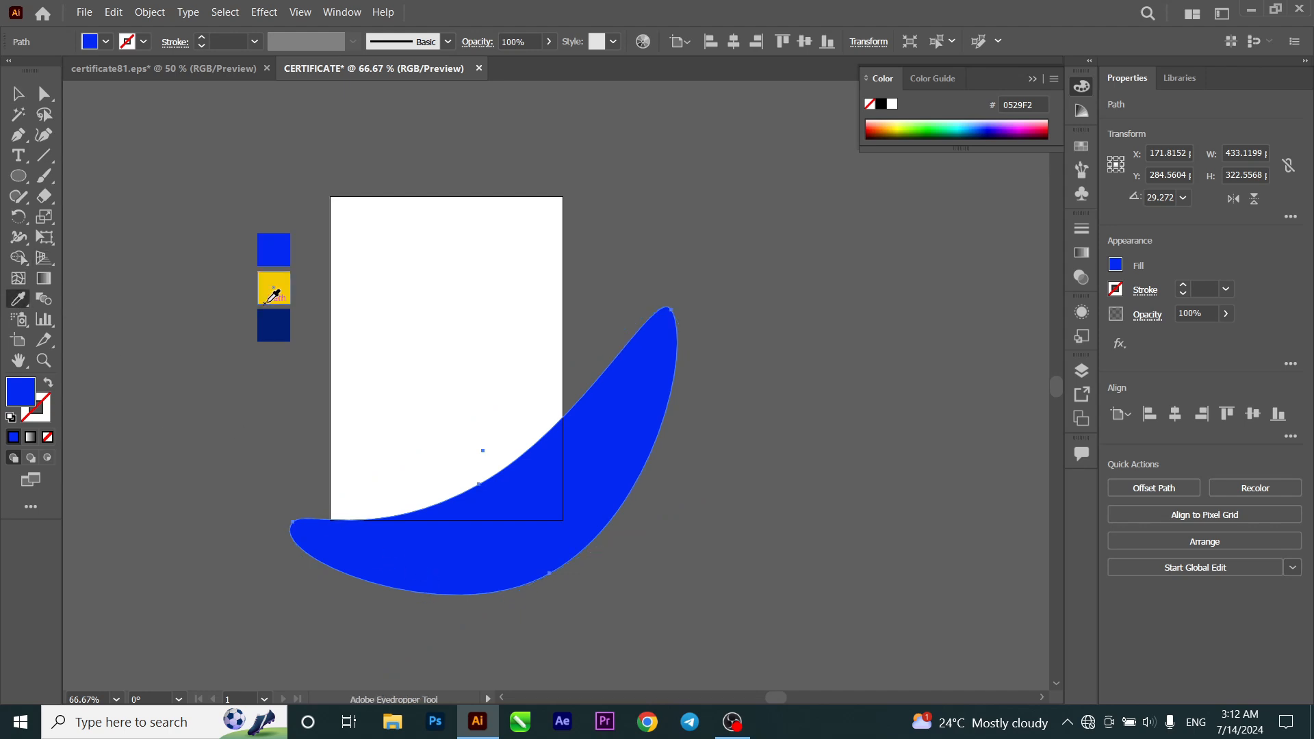
click(273, 284)
click(20, 95)
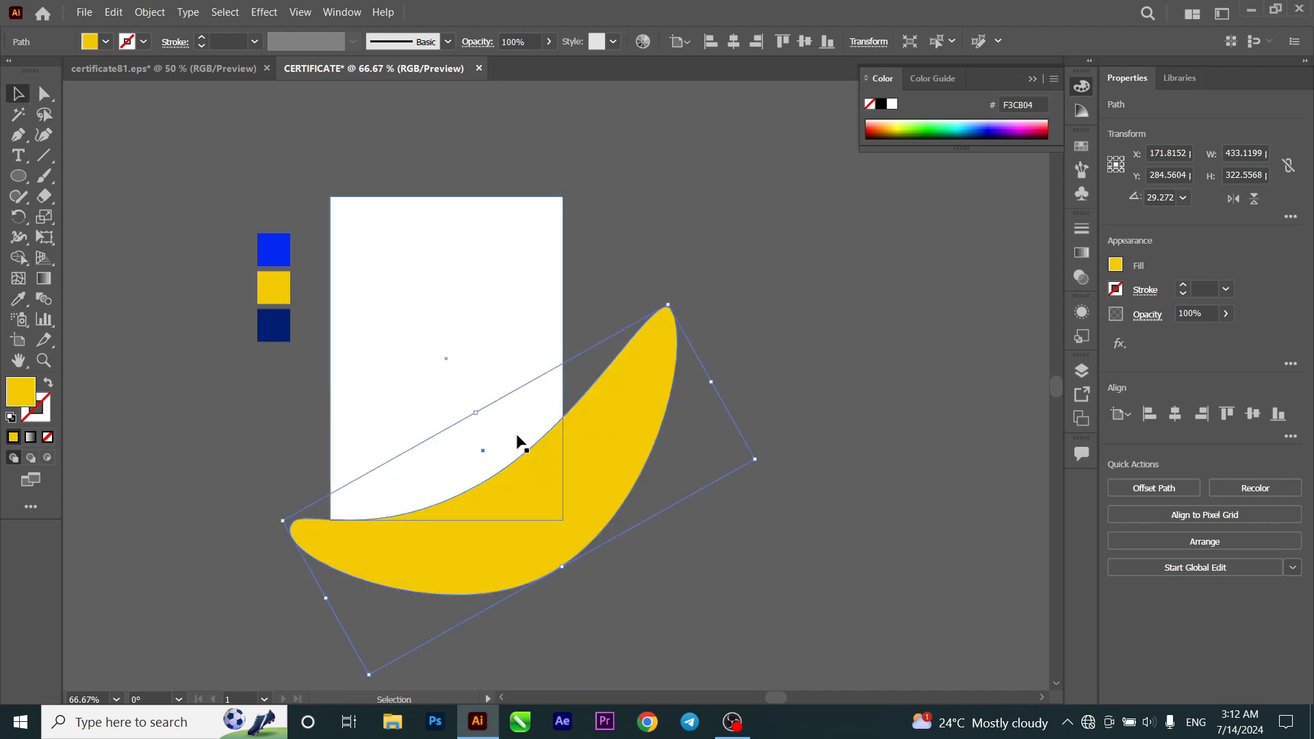
drag(760, 462, 766, 412)
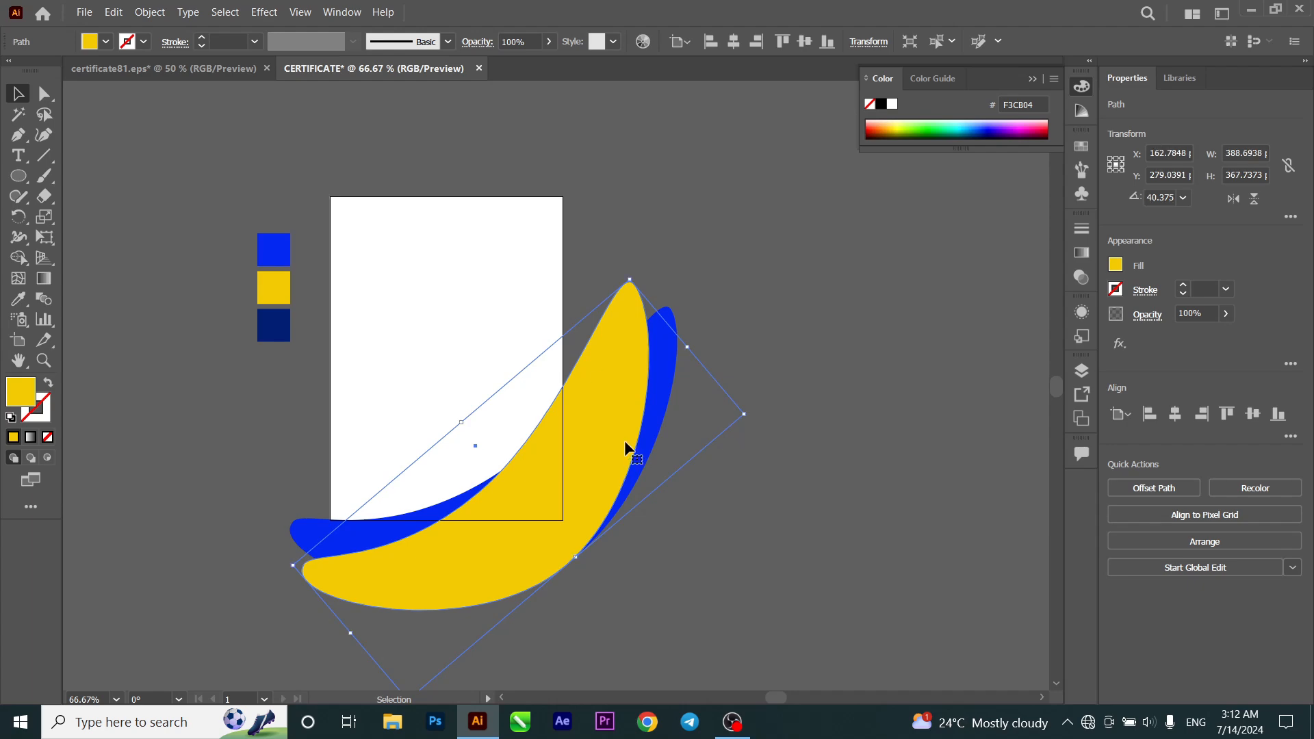
Step: Copy the yellow crescent, paste it in front, and fill the copy with the sample dark blue 011E72
click(111, 12)
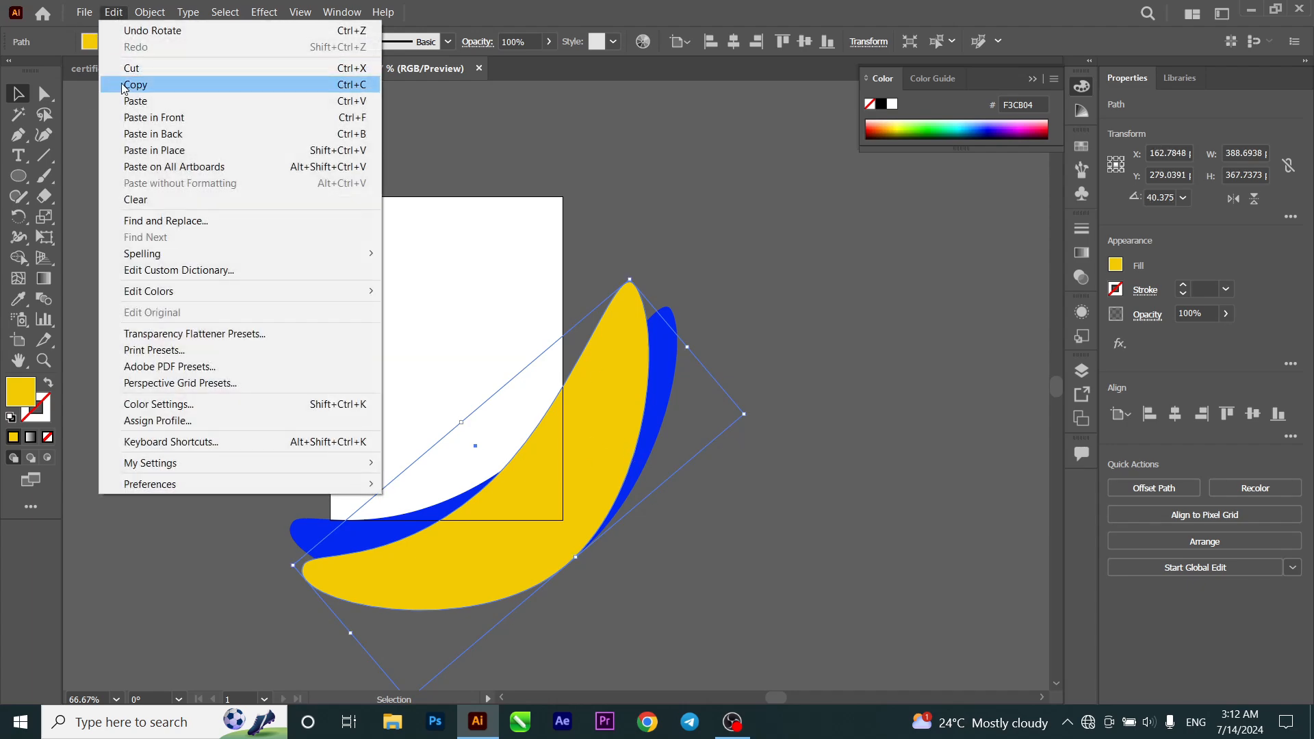
click(129, 91)
click(113, 12)
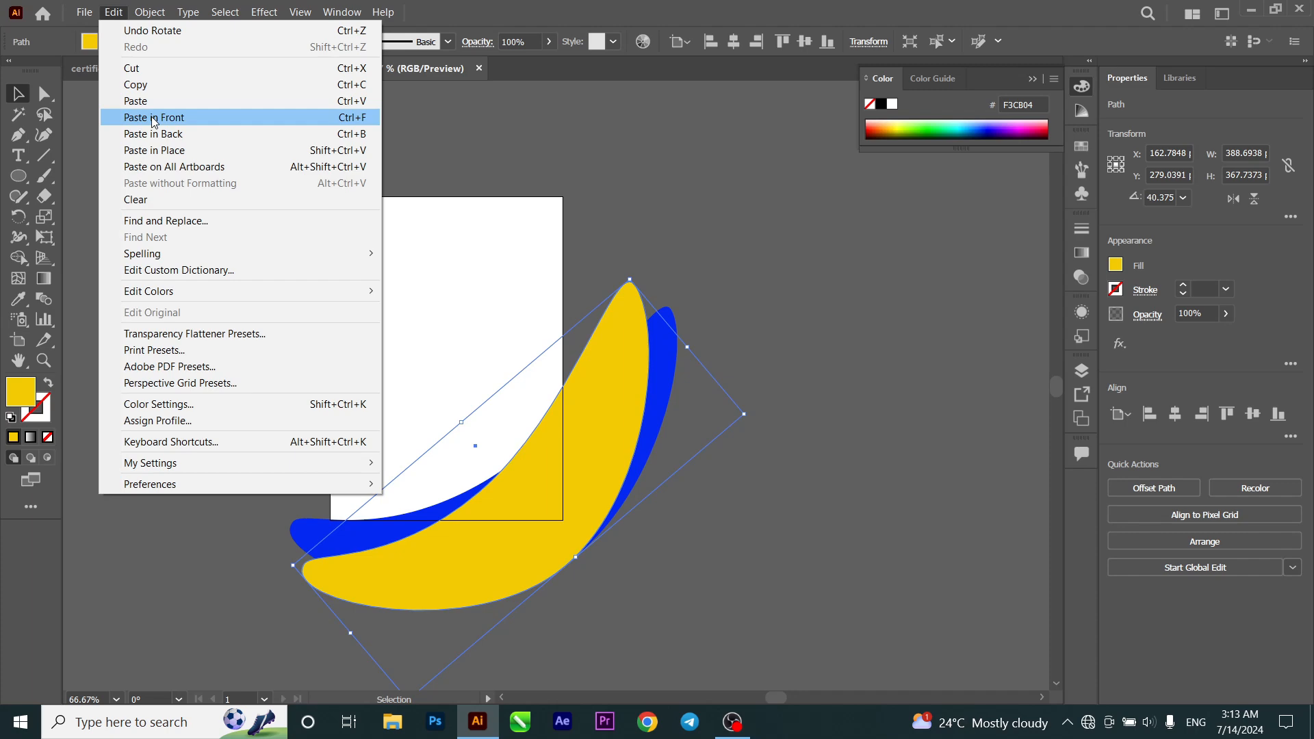
click(155, 118)
click(25, 301)
click(273, 328)
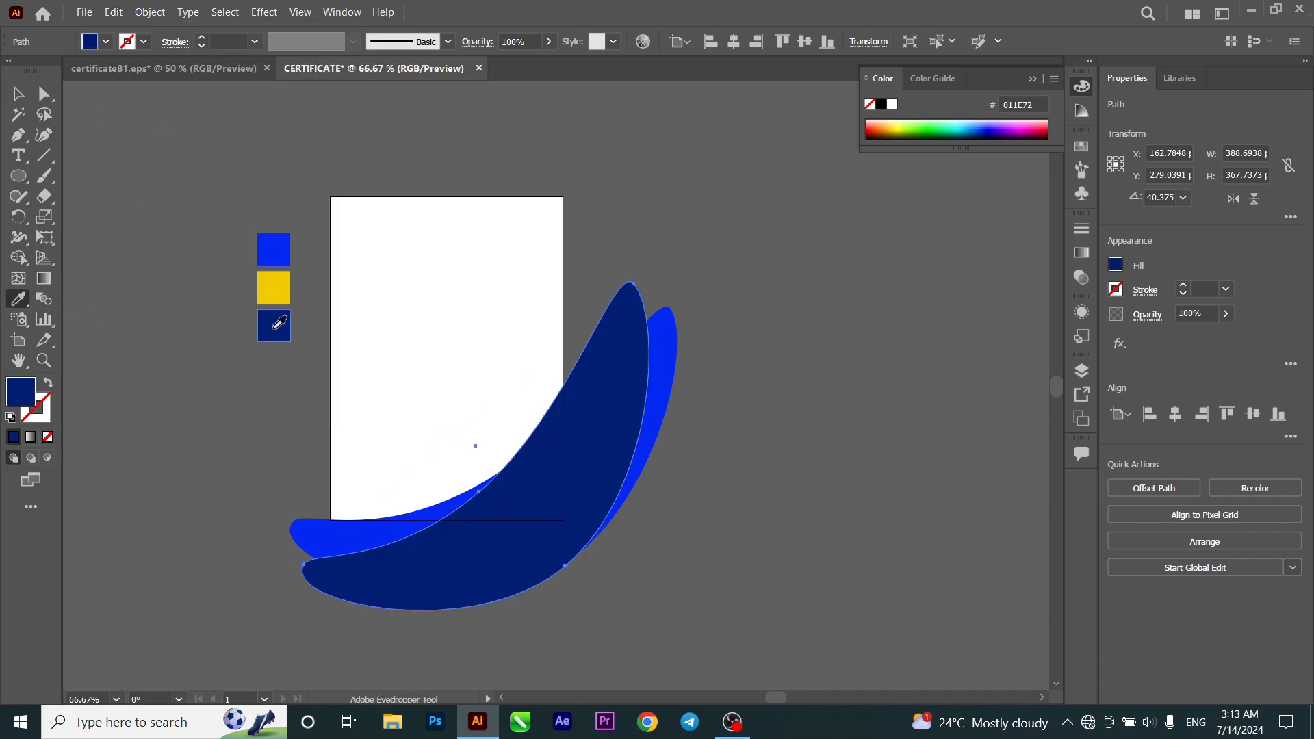
Step: Rotate the dark blue crescent to about 30° and shift it slightly down so the layers behind form visible bands
click(18, 94)
drag(631, 279, 666, 303)
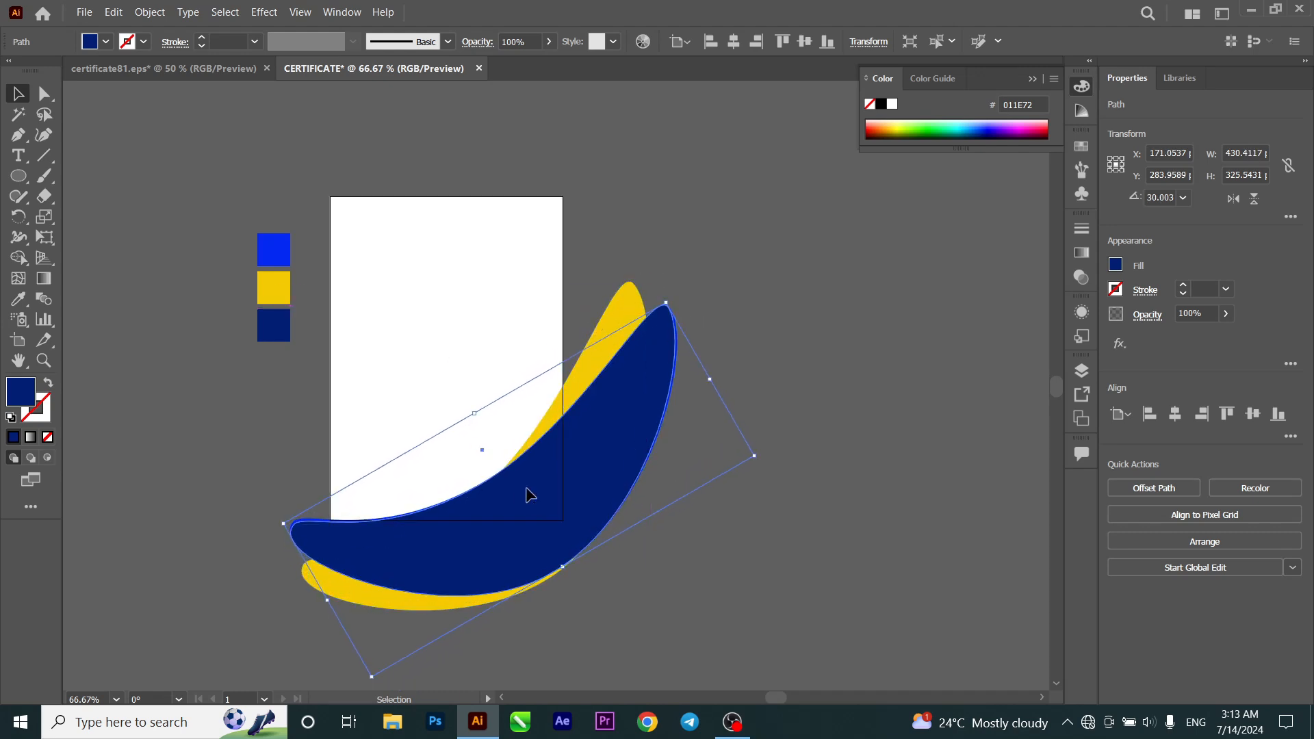
drag(529, 495, 532, 504)
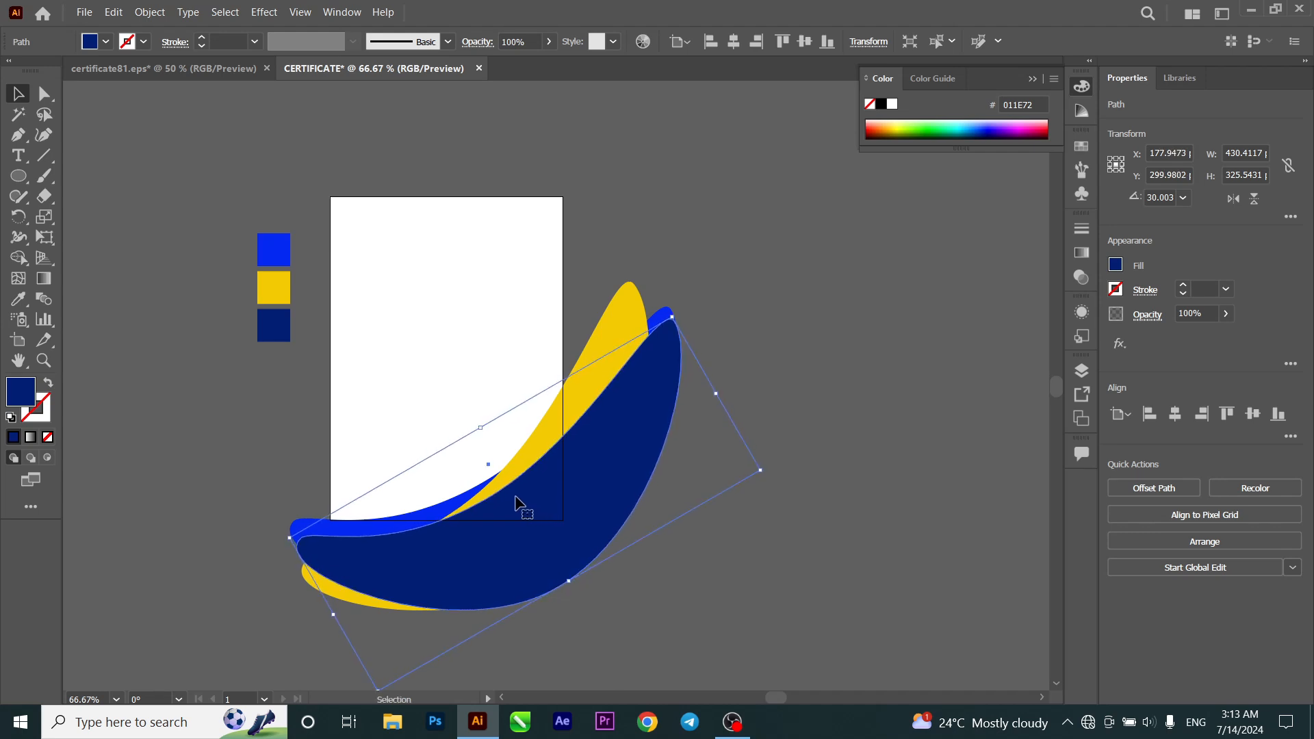
click(630, 582)
Step: Rotate the bright blue crescent slightly and group all three crescents together
click(319, 528)
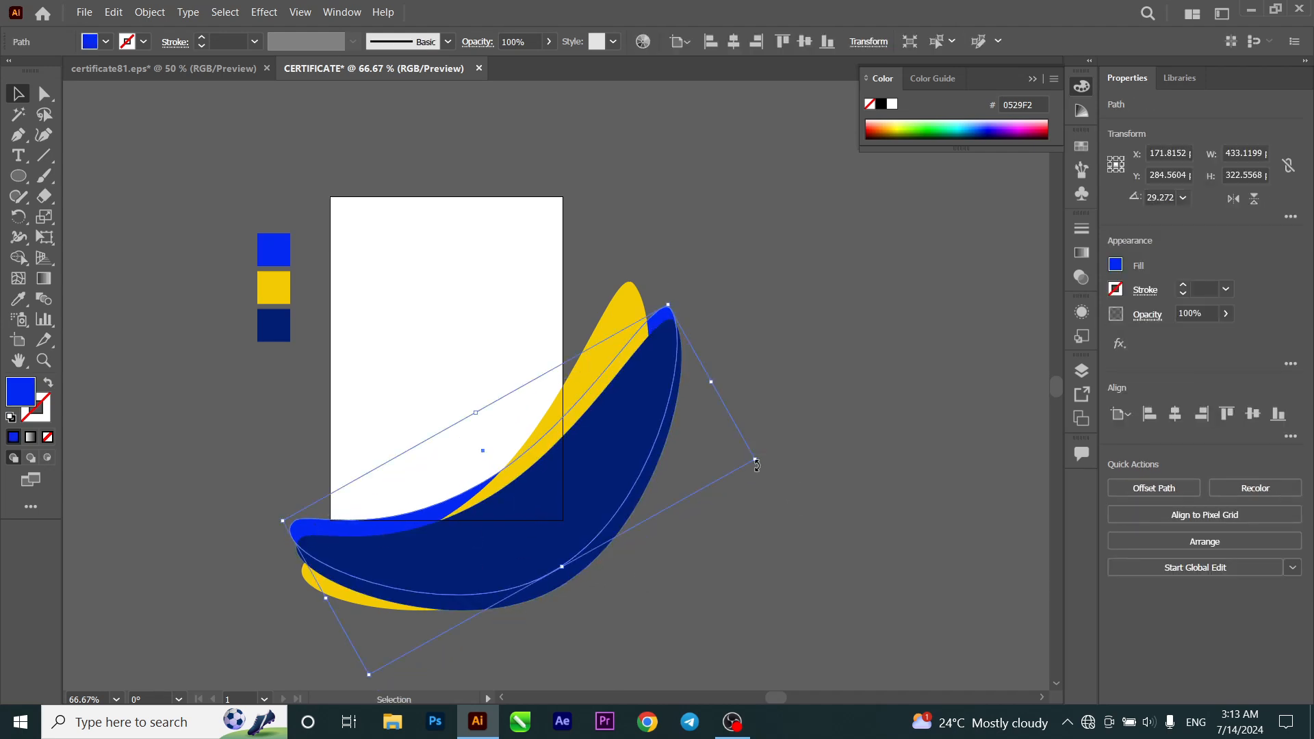
drag(764, 465, 573, 347)
click(768, 502)
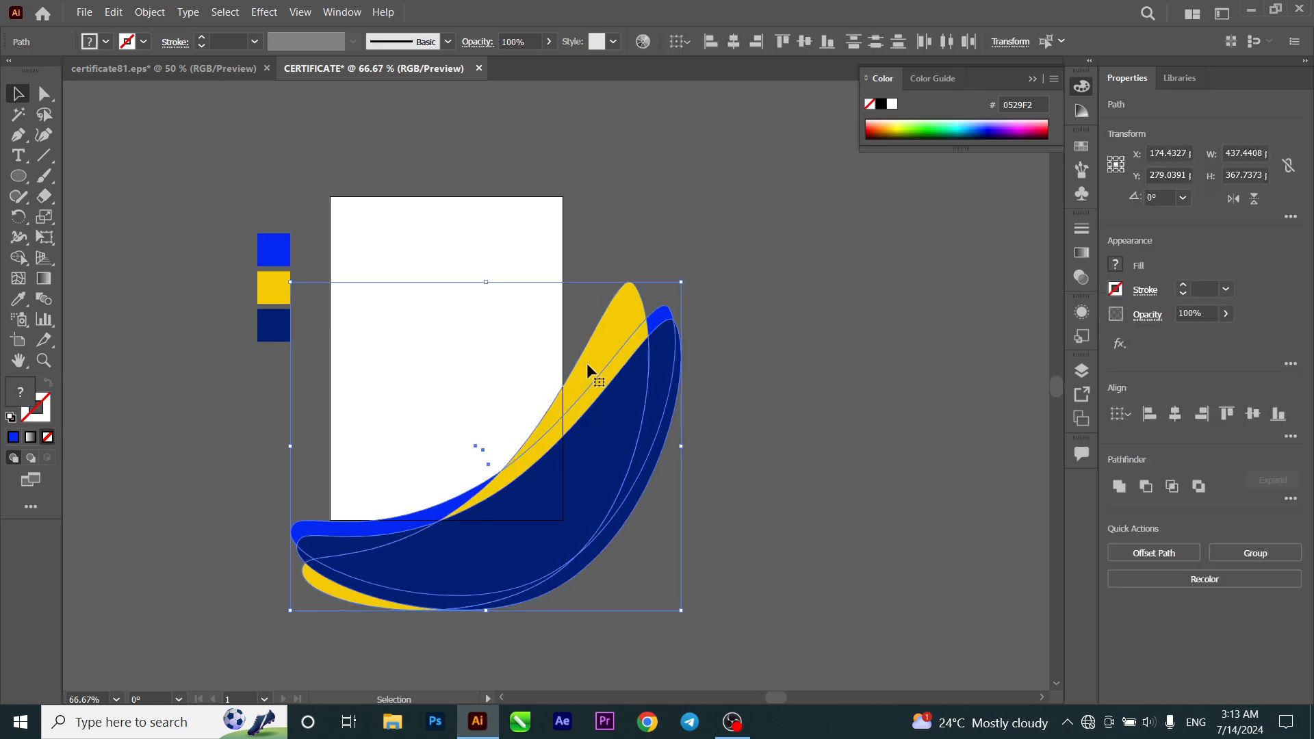
right_click(612, 454)
click(673, 237)
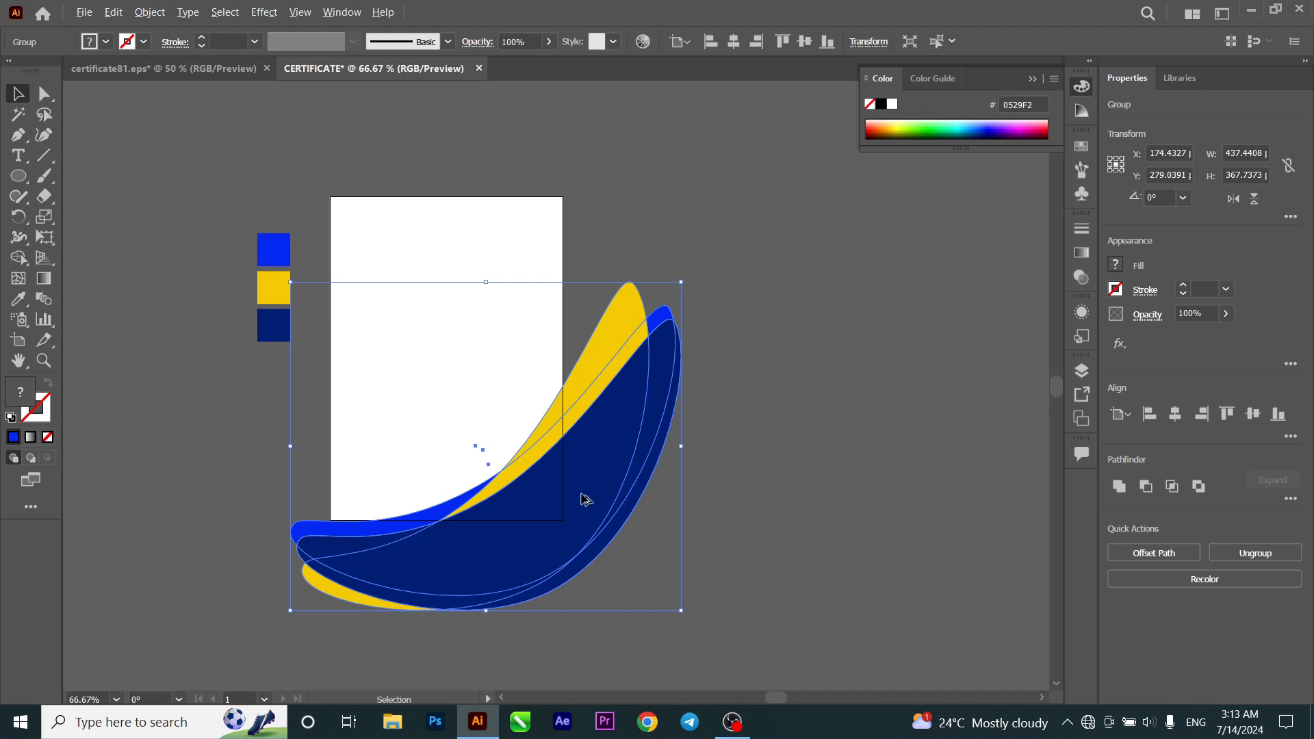
Step: Duplicate the crescent group straight up over the artboard's upper part and flip the copy vertically
drag(583, 498, 581, 302)
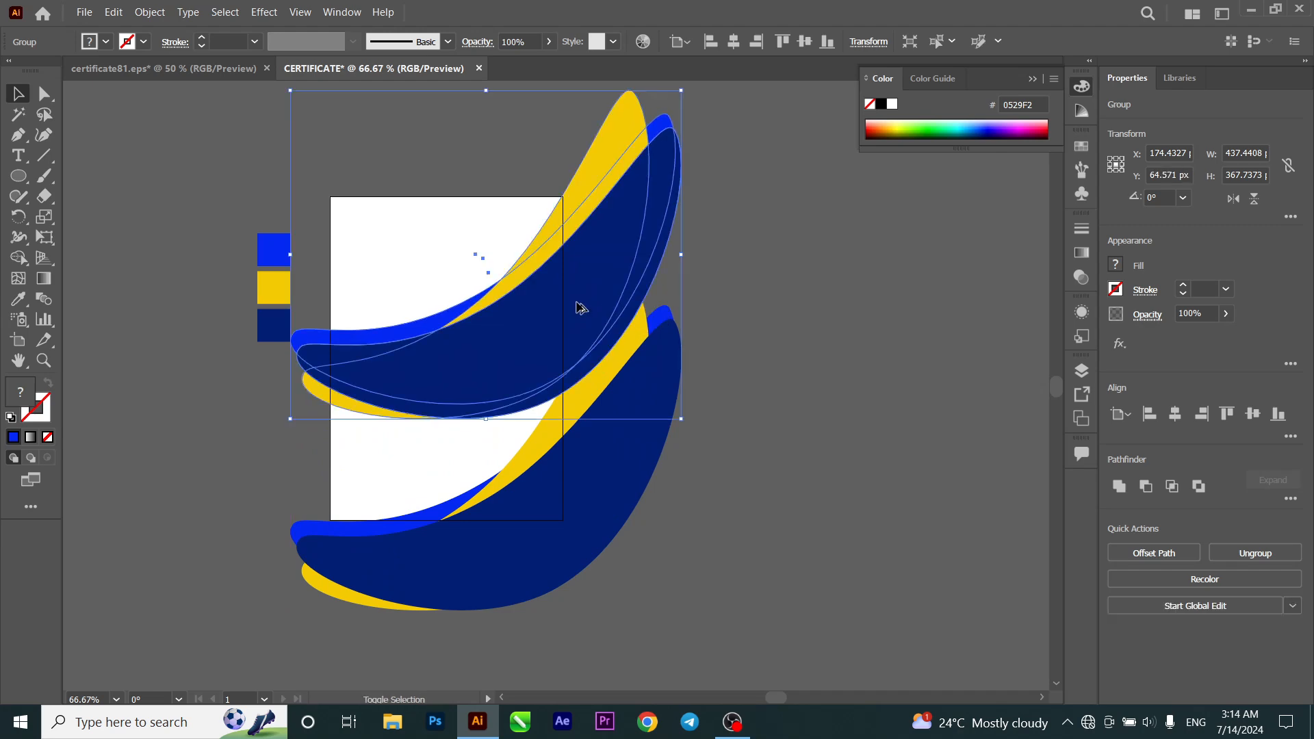
click(1256, 200)
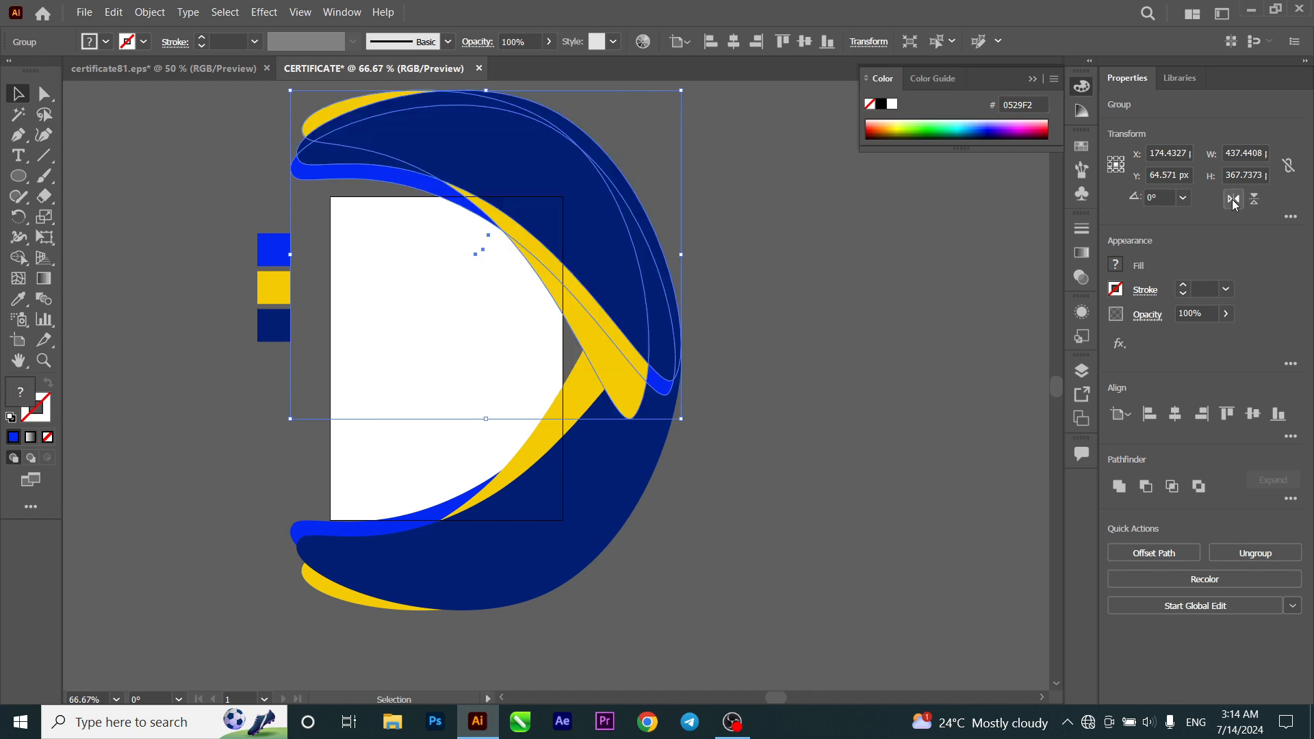
Step: Flip the copied crescent group horizontally and move it about 103 px left and 19 px down over the artboard's upper-left corner
click(1234, 199)
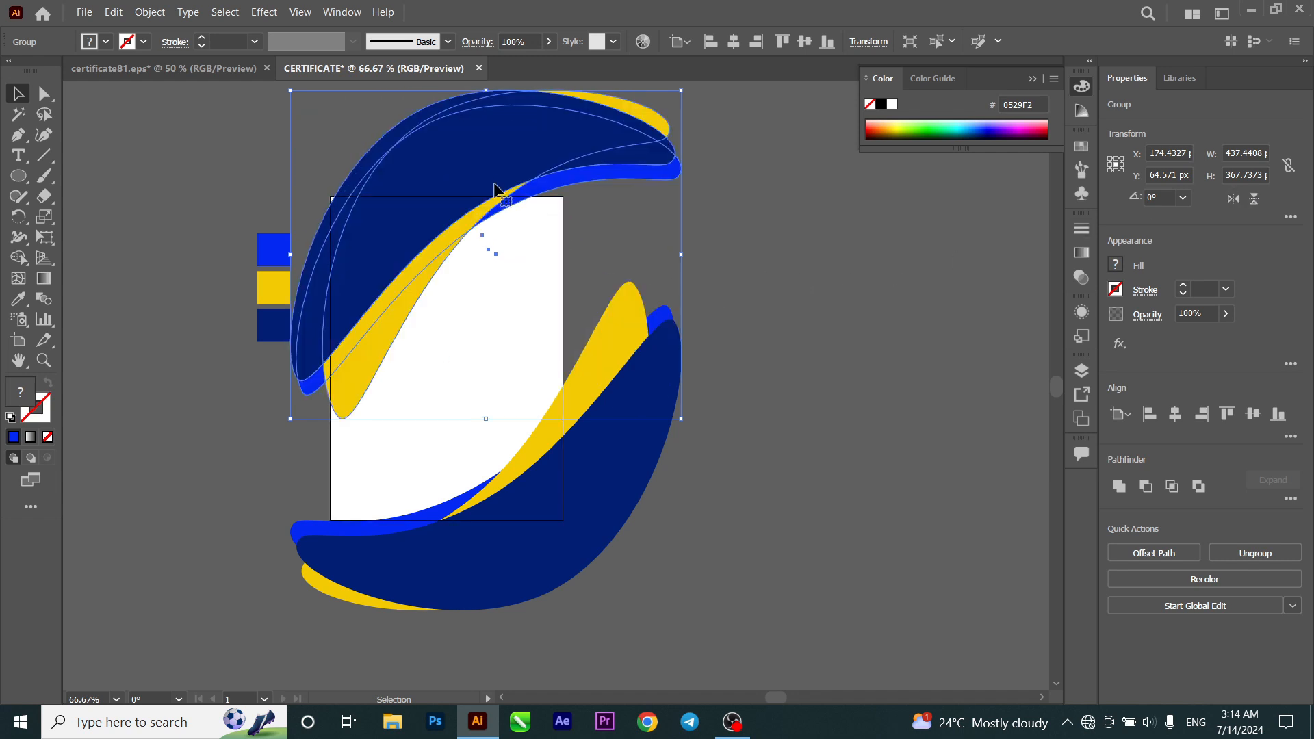
drag(493, 176, 401, 194)
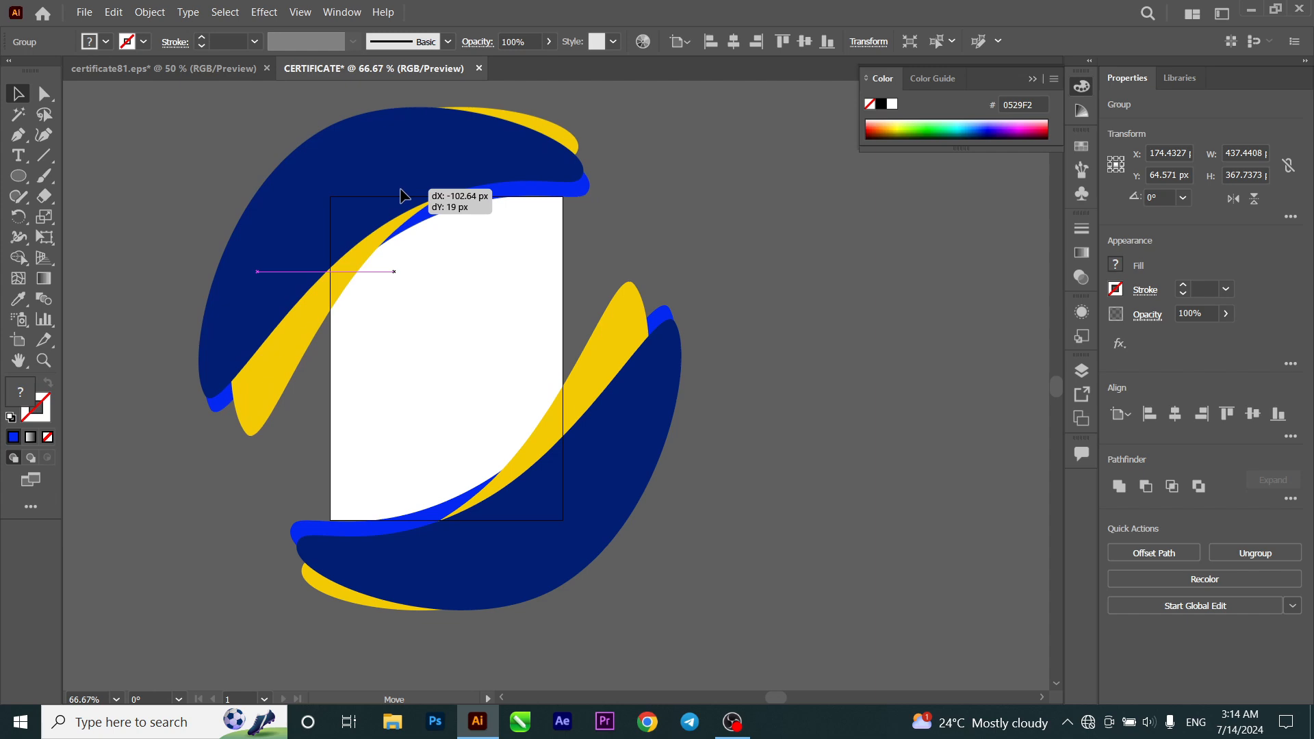
drag(402, 194, 402, 194)
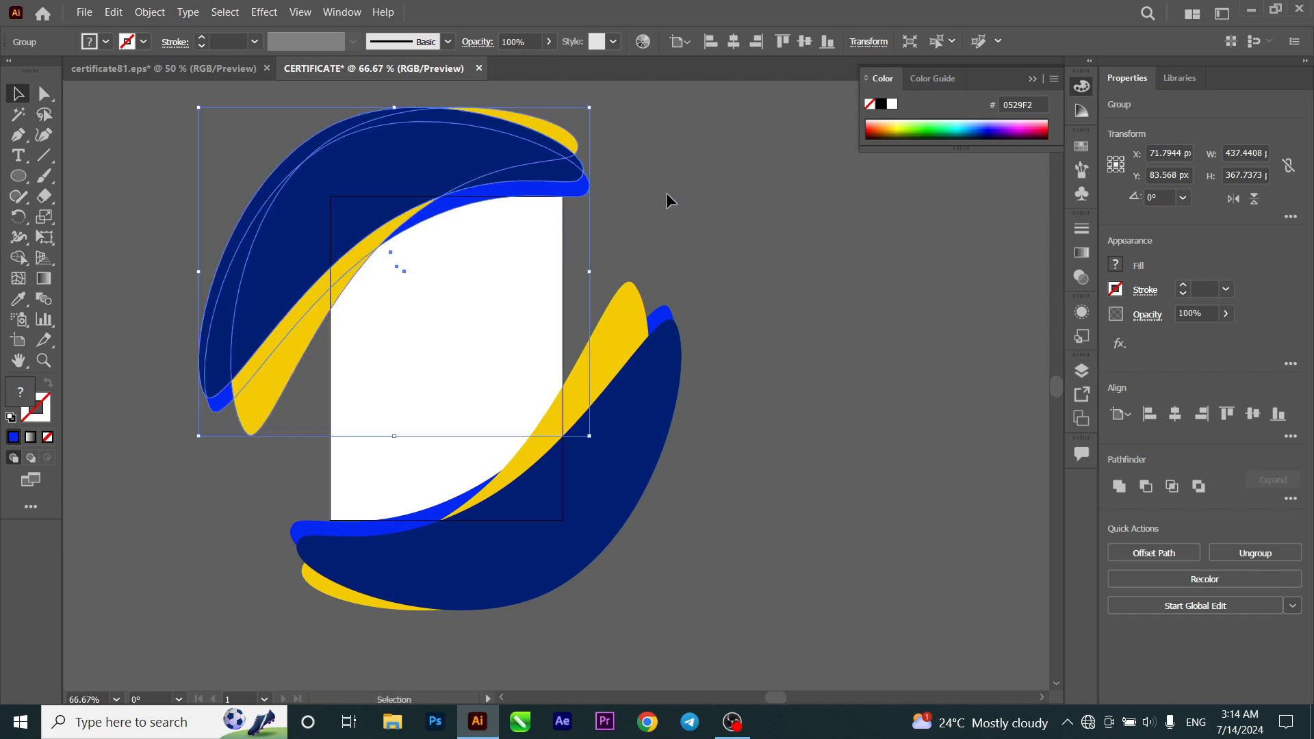
click(713, 180)
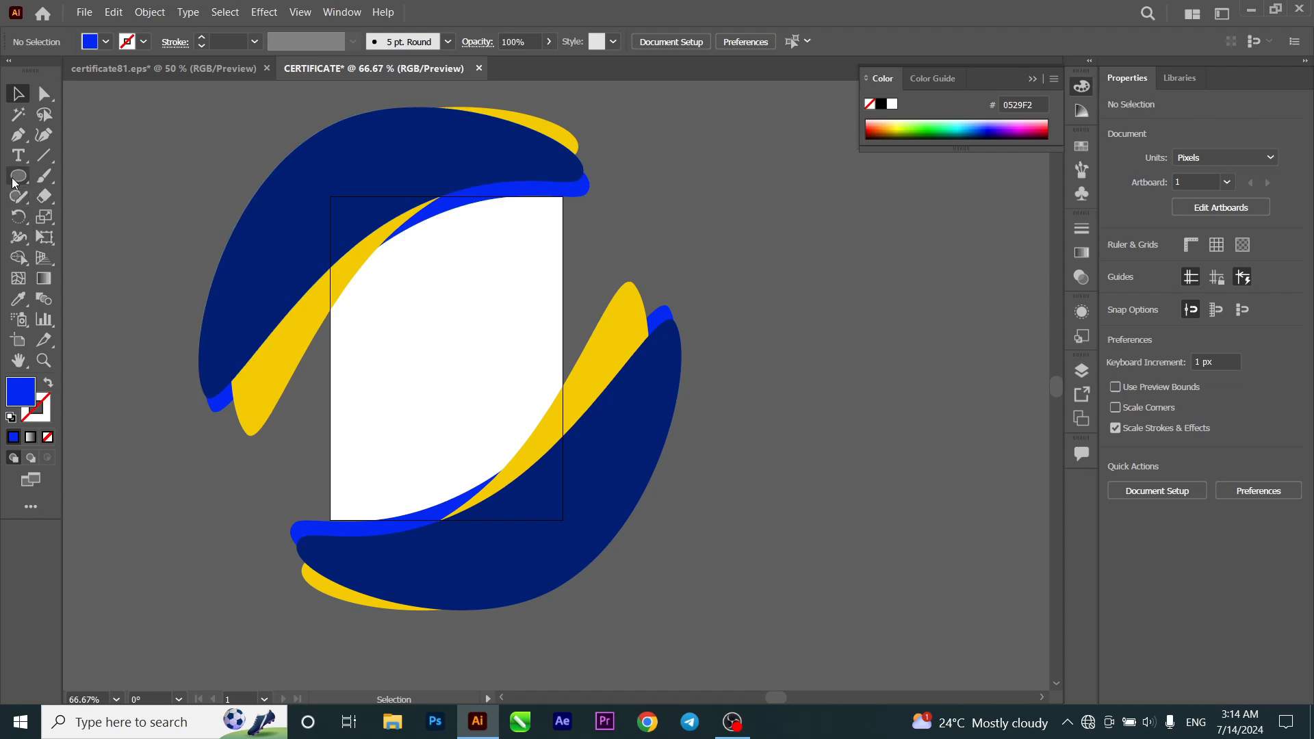
Step: Draw a rectangle covering the whole artboard and use it as a clipping mask for both crescent groups
drag(18, 176, 81, 176)
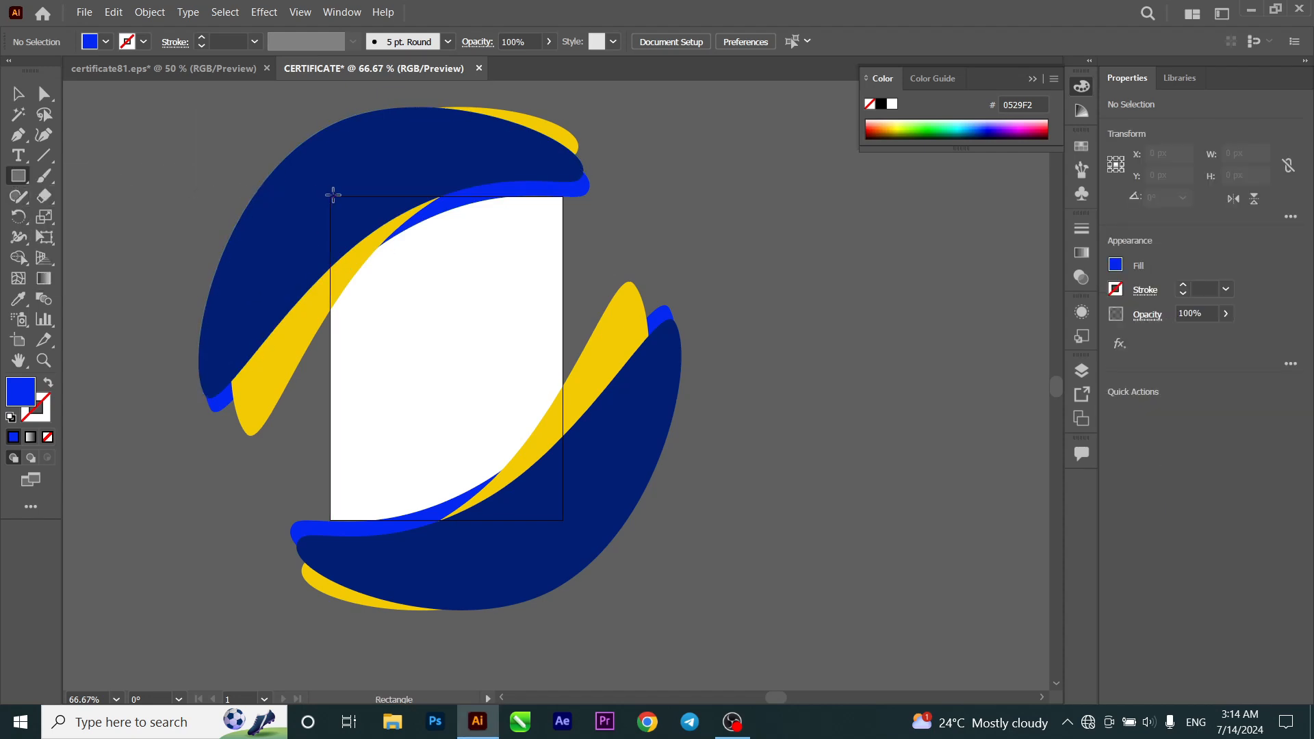
drag(330, 196, 563, 520)
key(v)
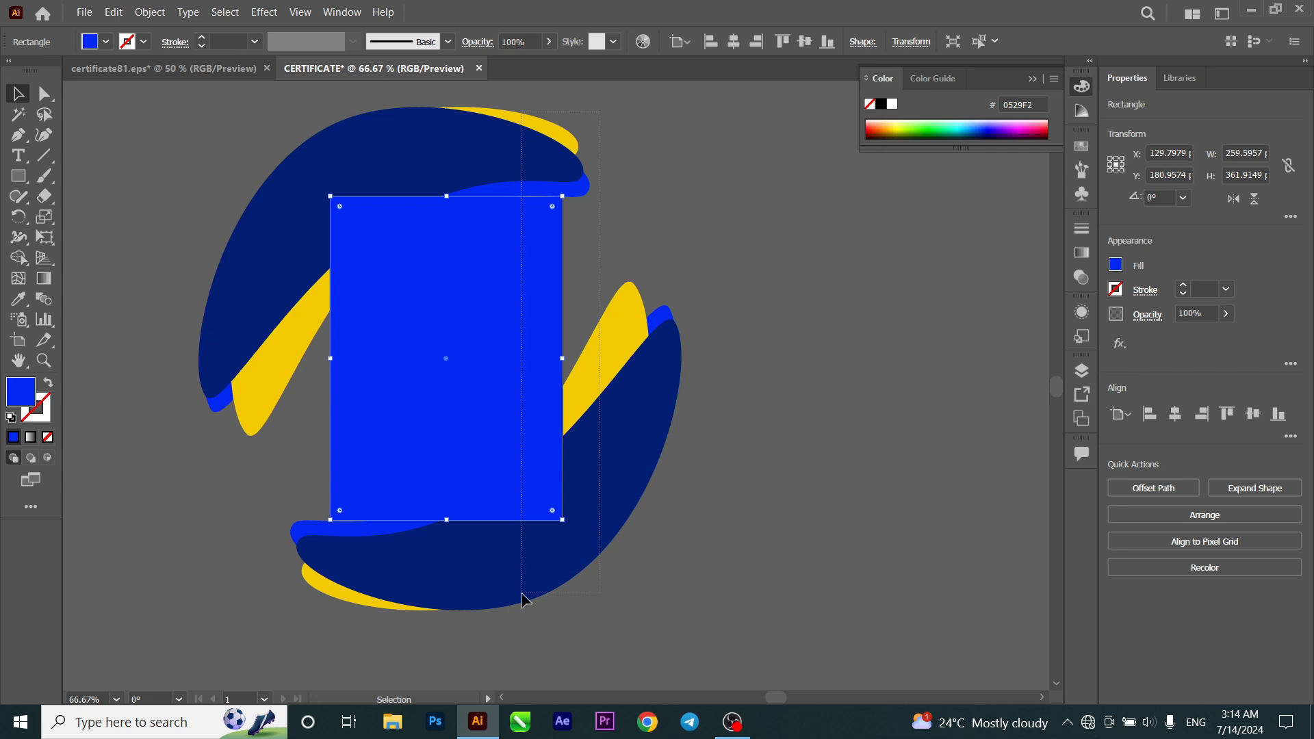
key(ctrl+a)
right_click(507, 377)
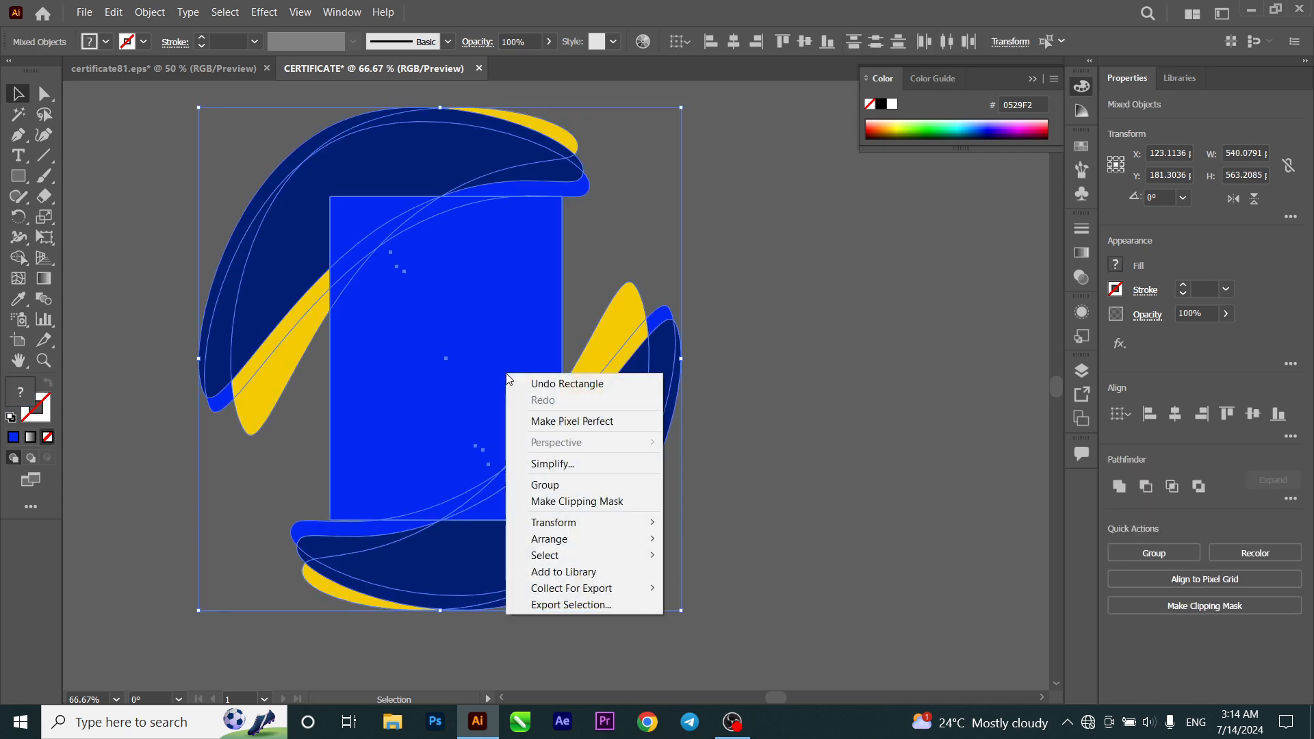
click(548, 501)
click(758, 430)
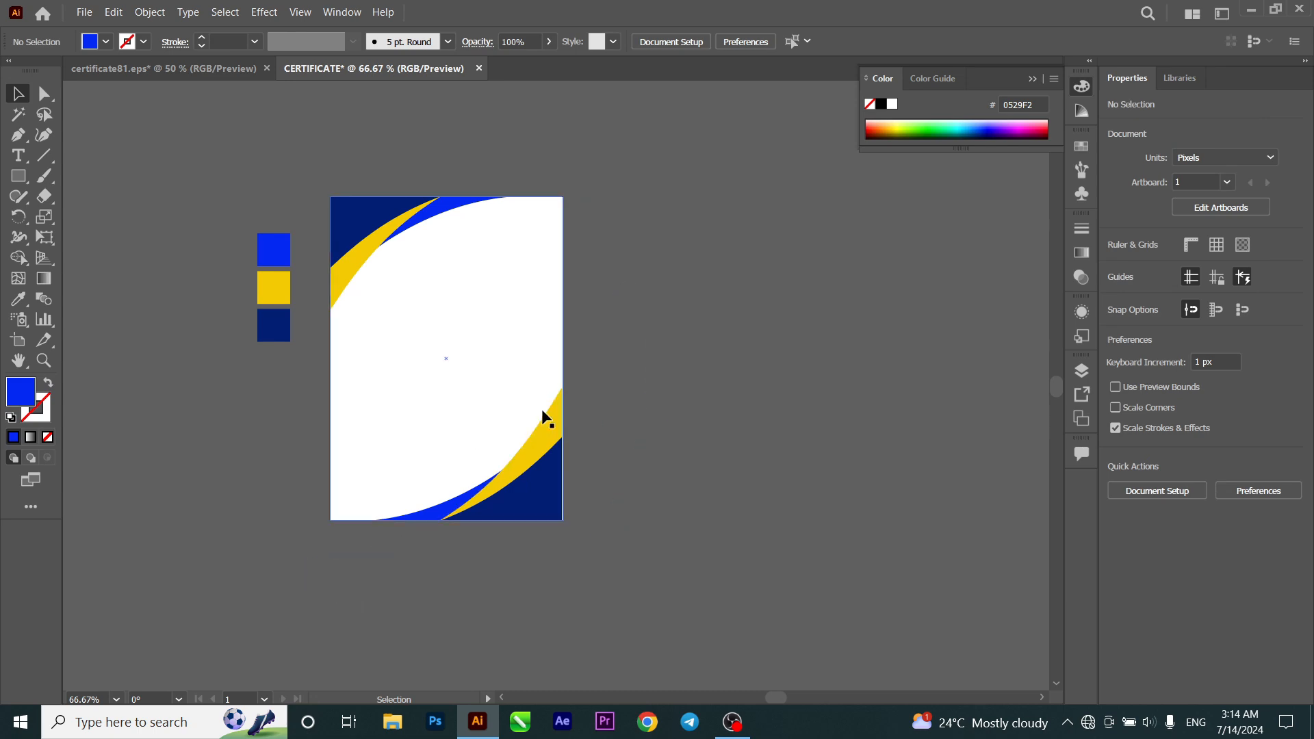
Step: Nudge the upper-left crescent group down by 1 px inside the clipping mask
scroll(411, 202, up, 5)
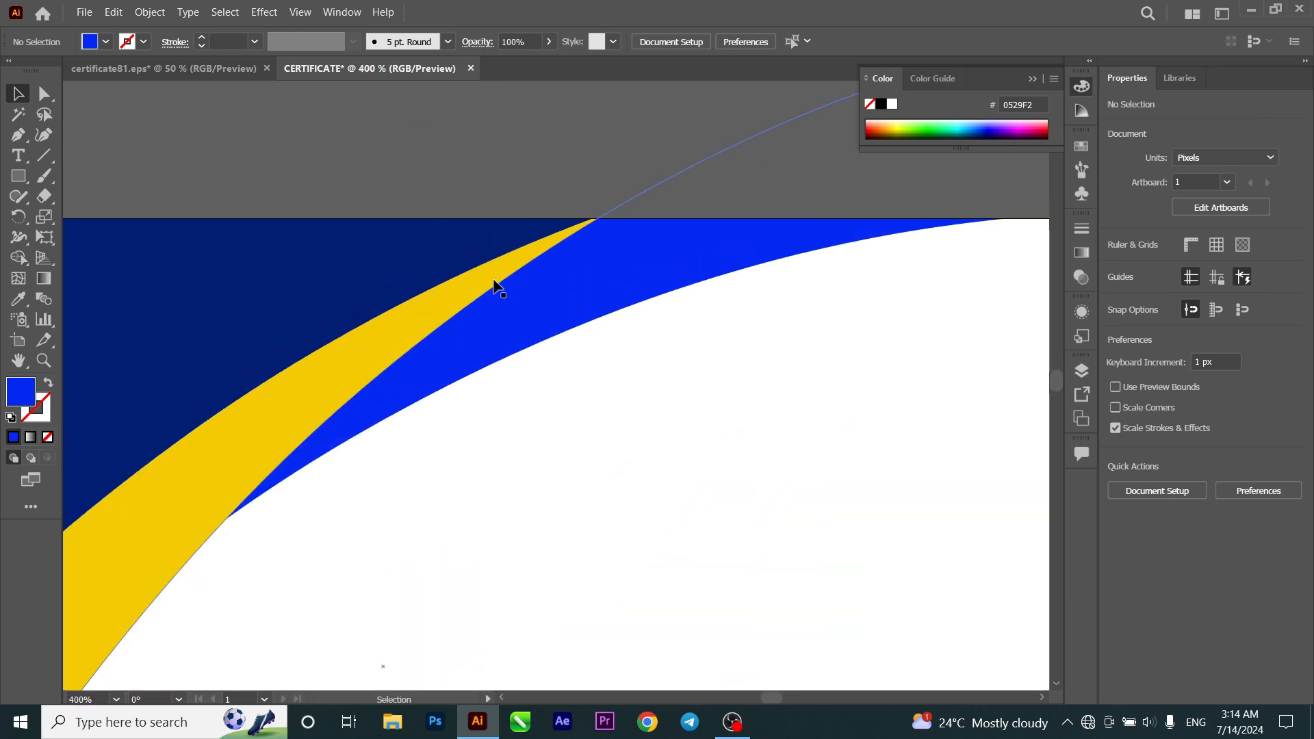
double_click(510, 317)
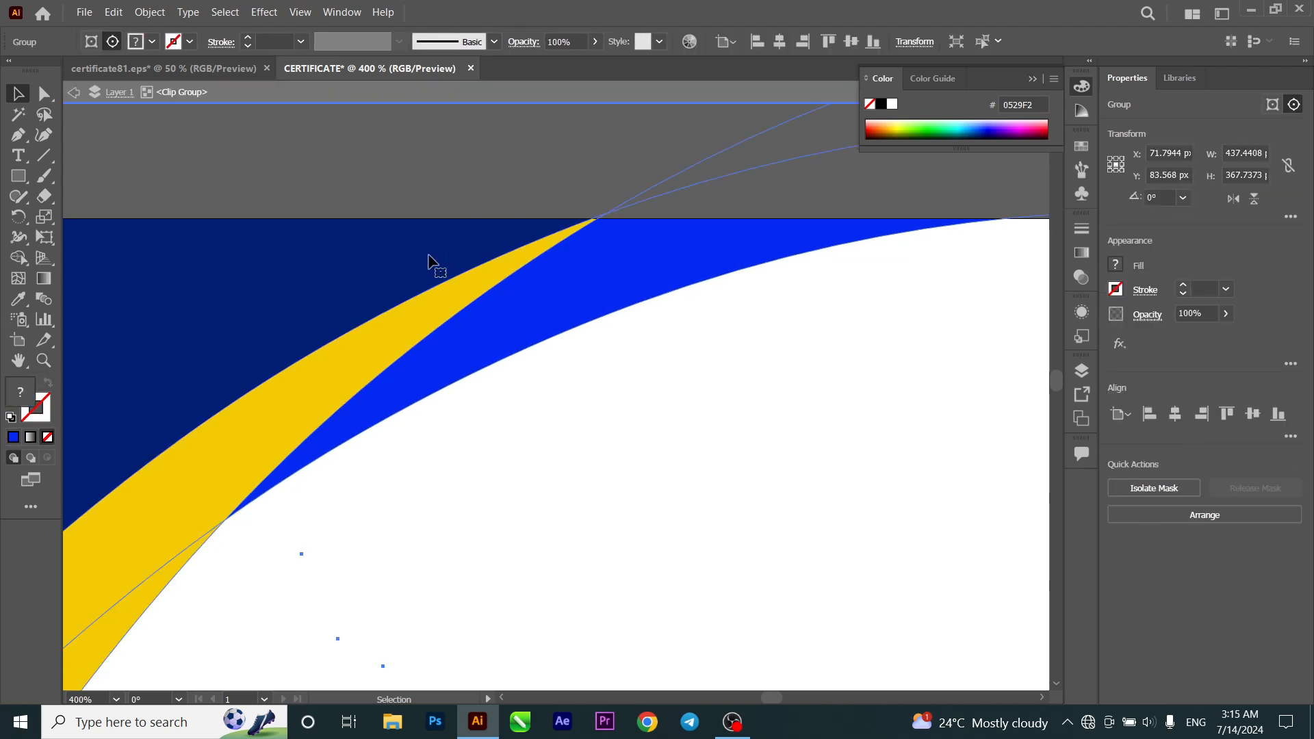
key(Up)
key(Down)
key(Down)
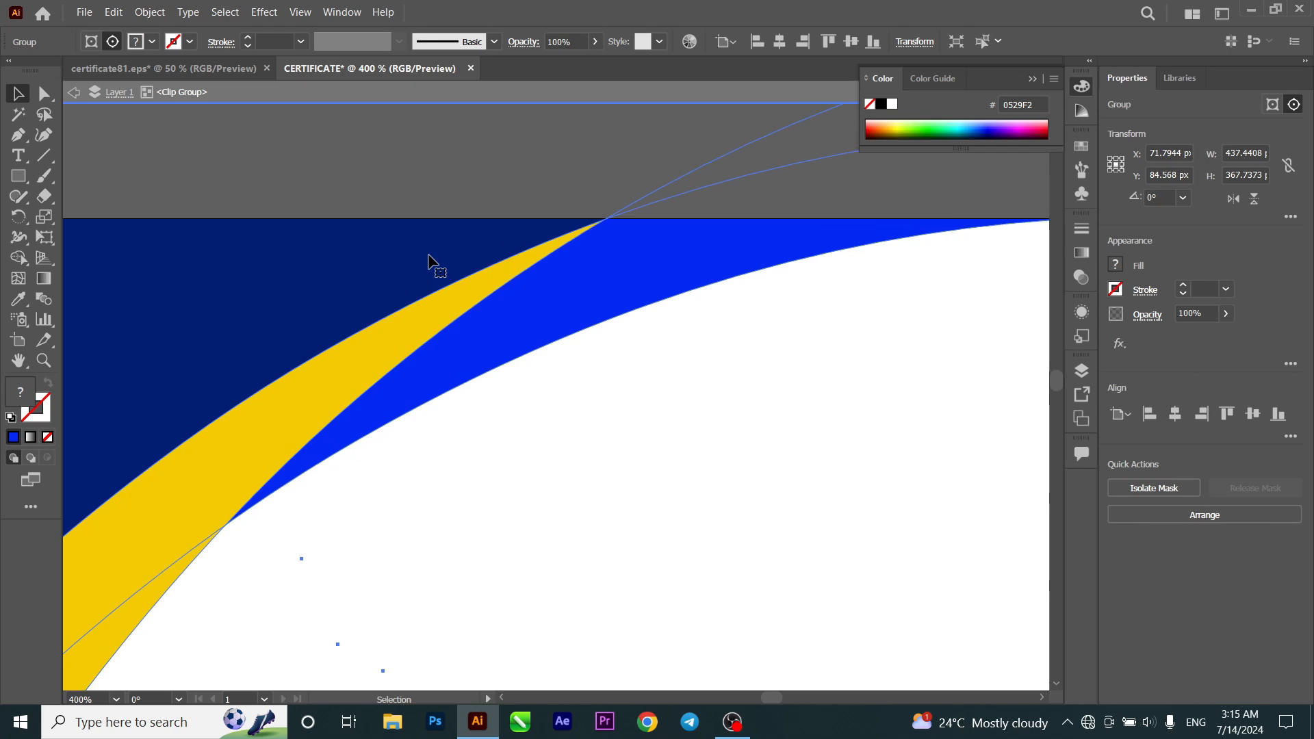
double_click(530, 137)
scroll(529, 136, down, 5)
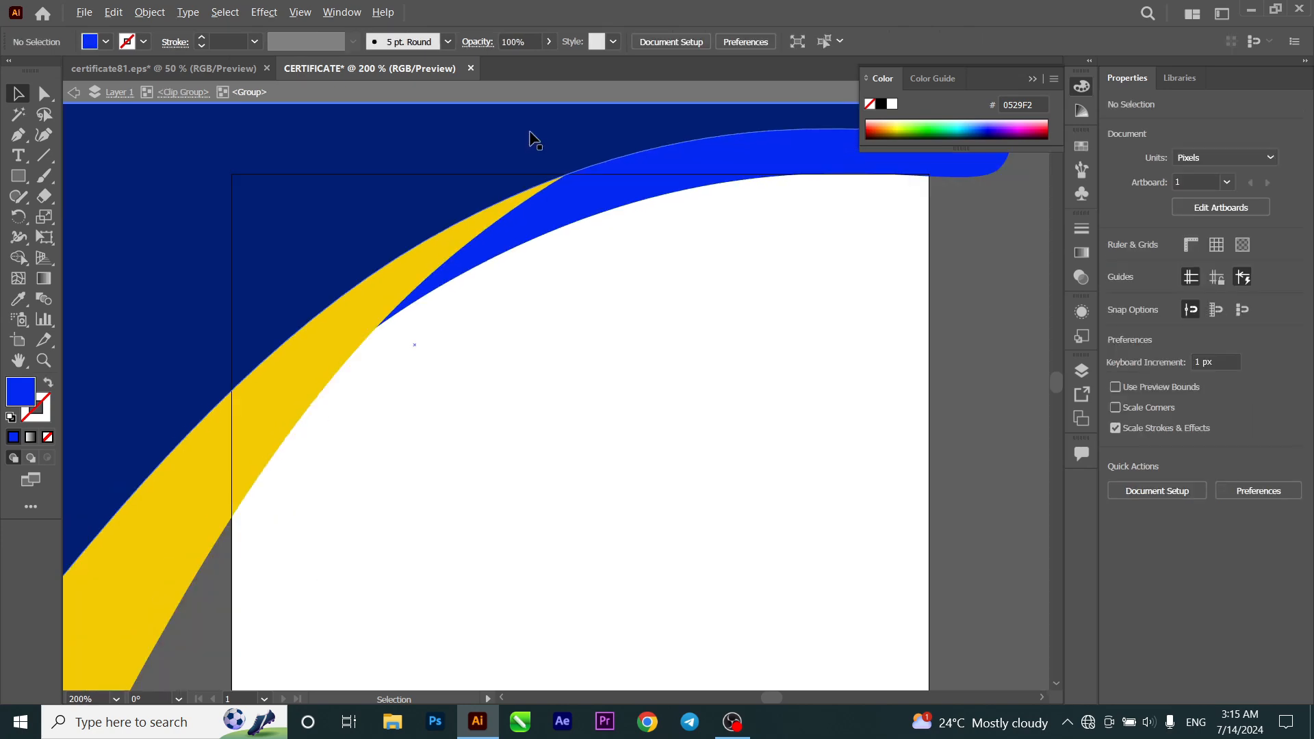
double_click(761, 240)
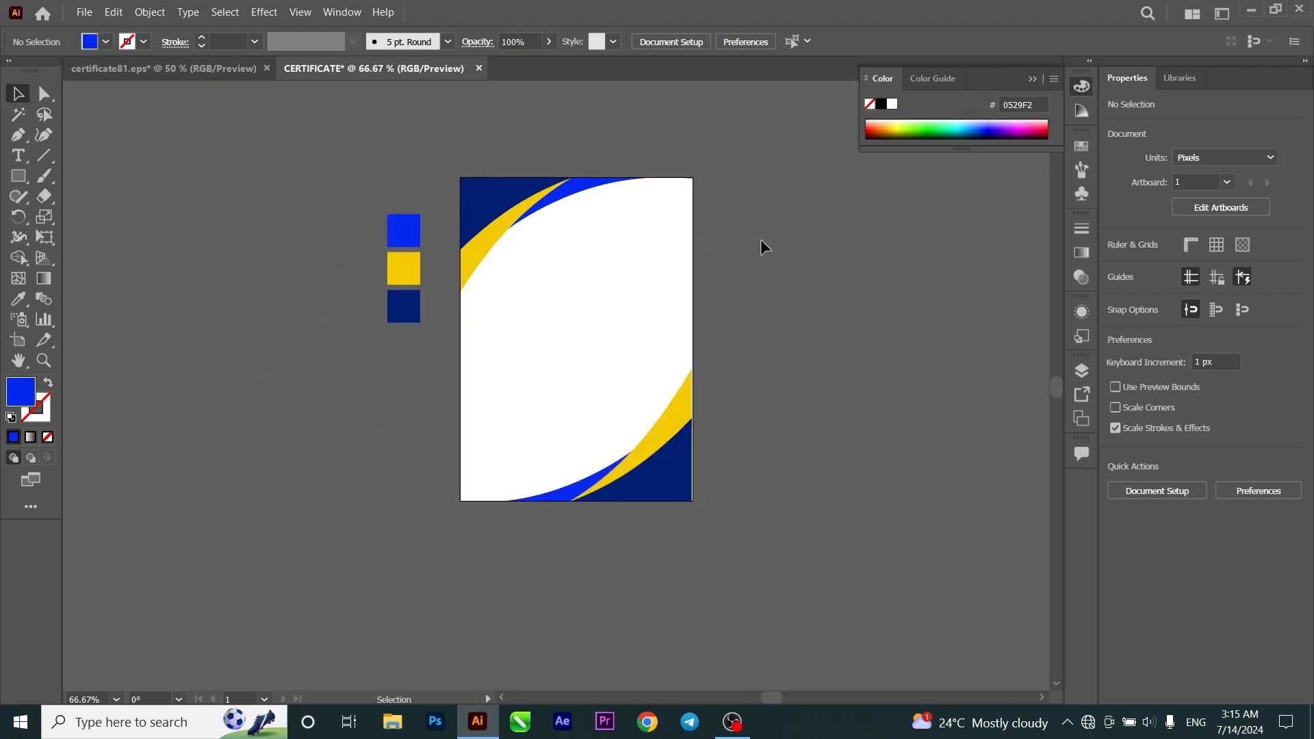
Step: Delete the three sample colour squares beside the artboard
scroll(566, 374, up, 1)
scroll(566, 371, down, 1)
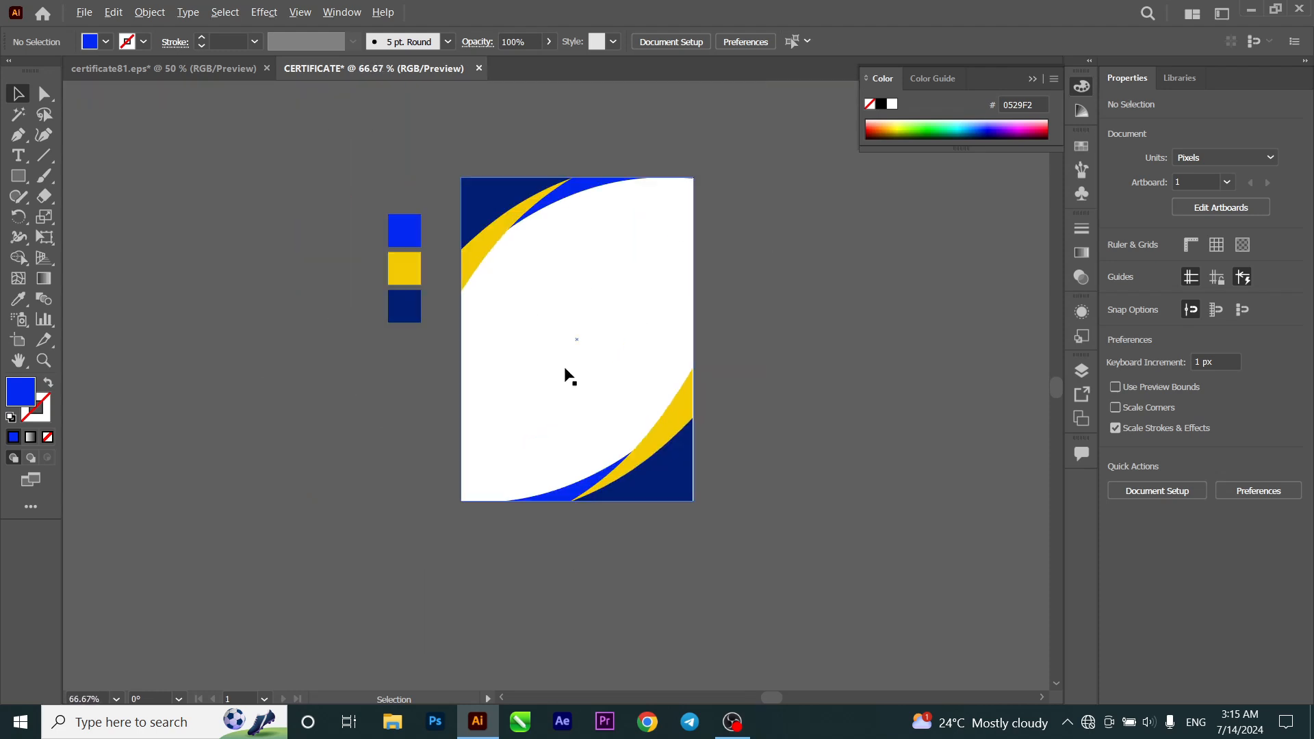
drag(424, 322, 425, 336)
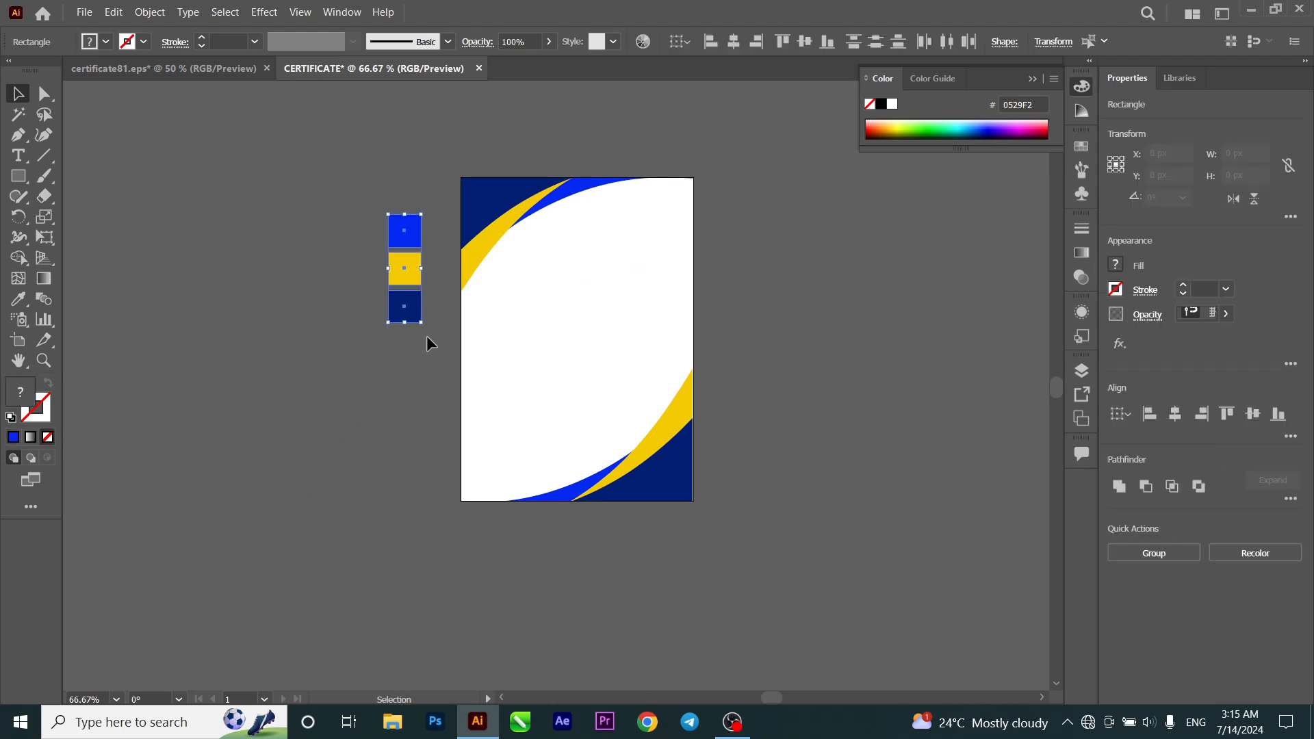
key(Delete)
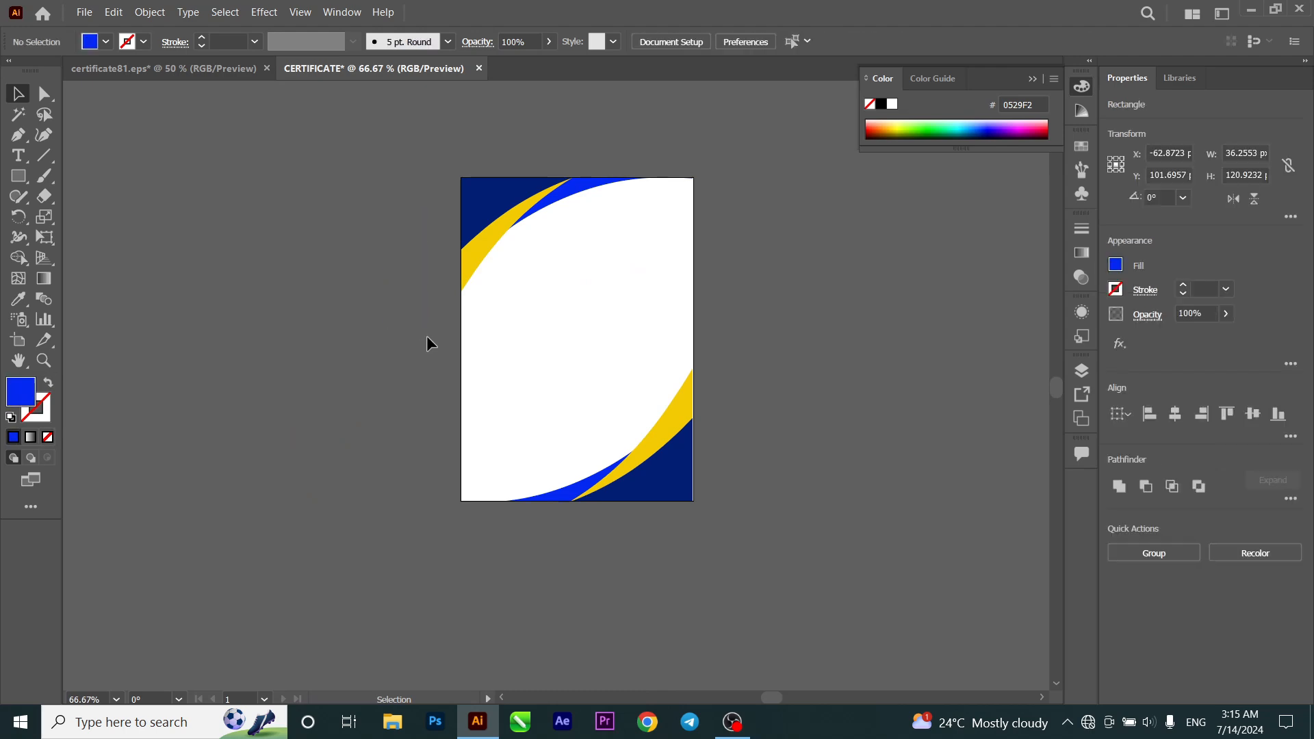
Step: Paste the two-line title CERTIFICATE / OF APPRECIATION as point text in the upper part of the artboard
scroll(582, 250, up, 1)
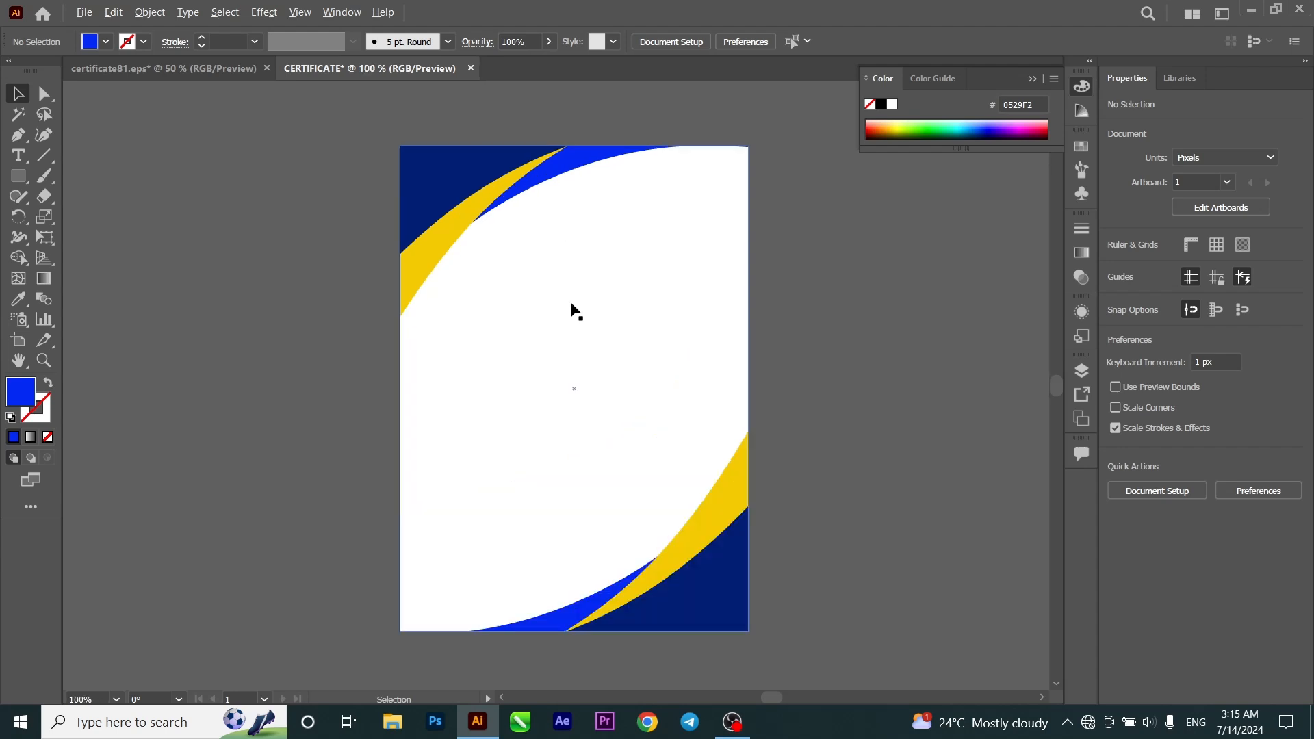
key(t)
click(558, 237)
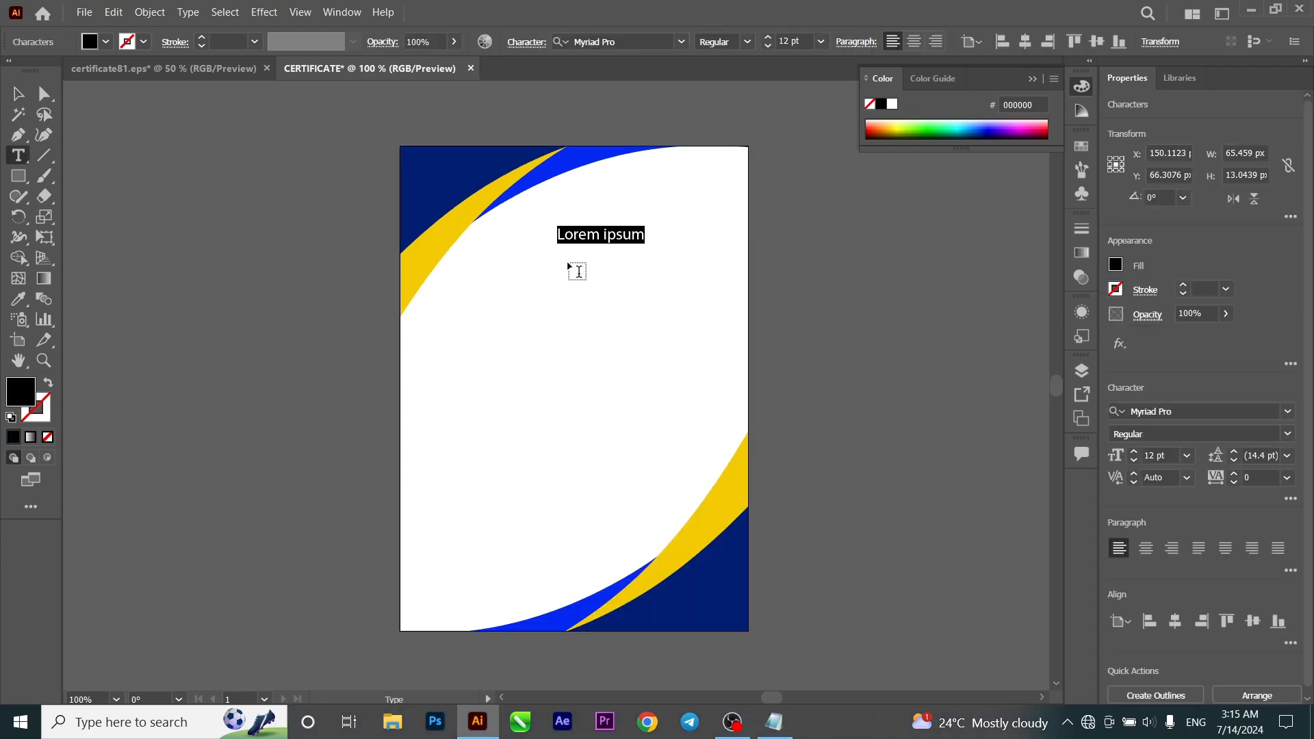
key(ctrl+v)
key(Escape)
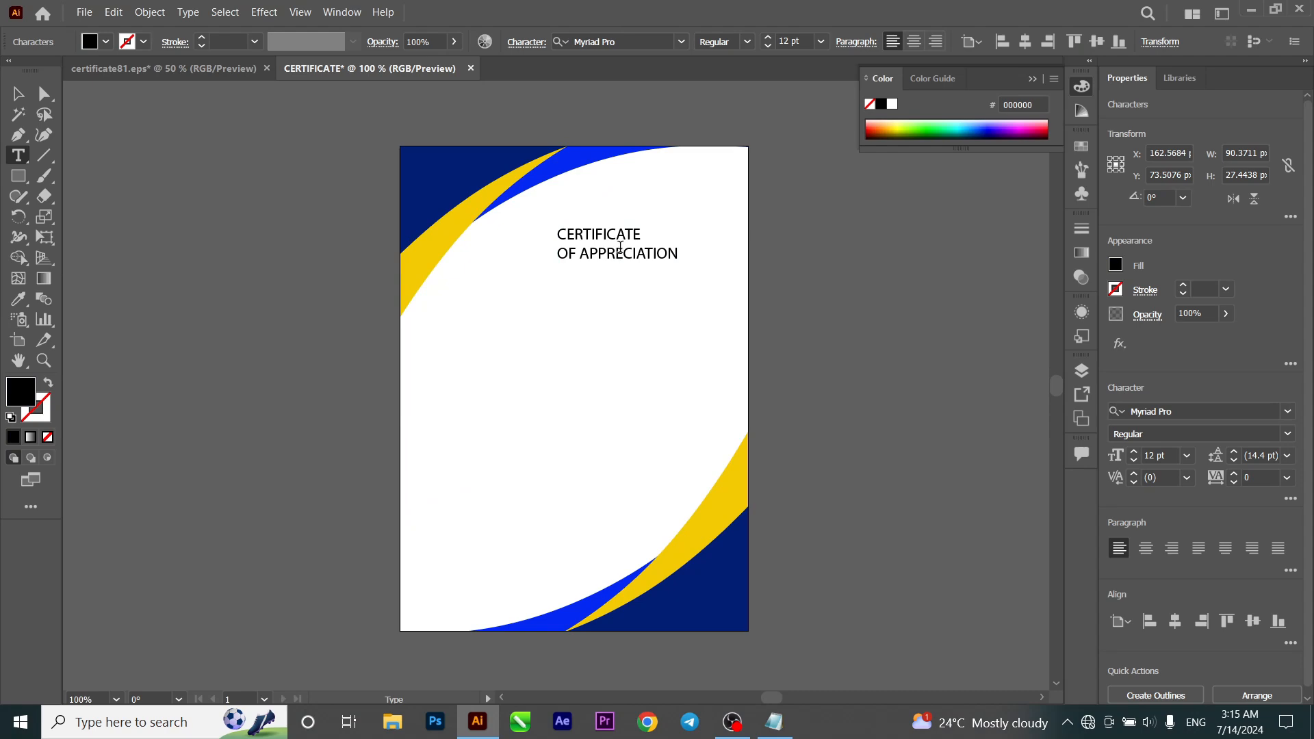
Step: Set CERTIFICATE in the Kh Baphnom 04 Teak Dariya font and cut the OF APPRECIATION line out of the text
double_click(640, 236)
click(1288, 411)
click(1168, 580)
drag(558, 256, 732, 294)
key(ctrl+c)
key(BackSpace)
key(BackSpace)
Step: Enlarge the CERTIFICATE heading to about 25 pt, position it near the artboard's upper edge, and fill it with dark grey 2D2D2D
click(17, 93)
drag(641, 238, 630, 213)
drag(546, 247, 534, 259)
mouse_move(617, 221)
mouse_down()
mouse_move(640, 258)
mouse_move(618, 245)
mouse_up()
double_click(21, 391)
click(300, 412)
Step: Add OF APPRECIATION as a separate text line directly beneath the CERTIFICATE heading
click(705, 250)
double_click(640, 258)
key(ctrl+a)
key(ctrl+v)
click(18, 93)
Step: Right-align the CERTIFICATE and OF APPRECIATION lines and move them back near the artboard's right edge
shift+click(659, 214)
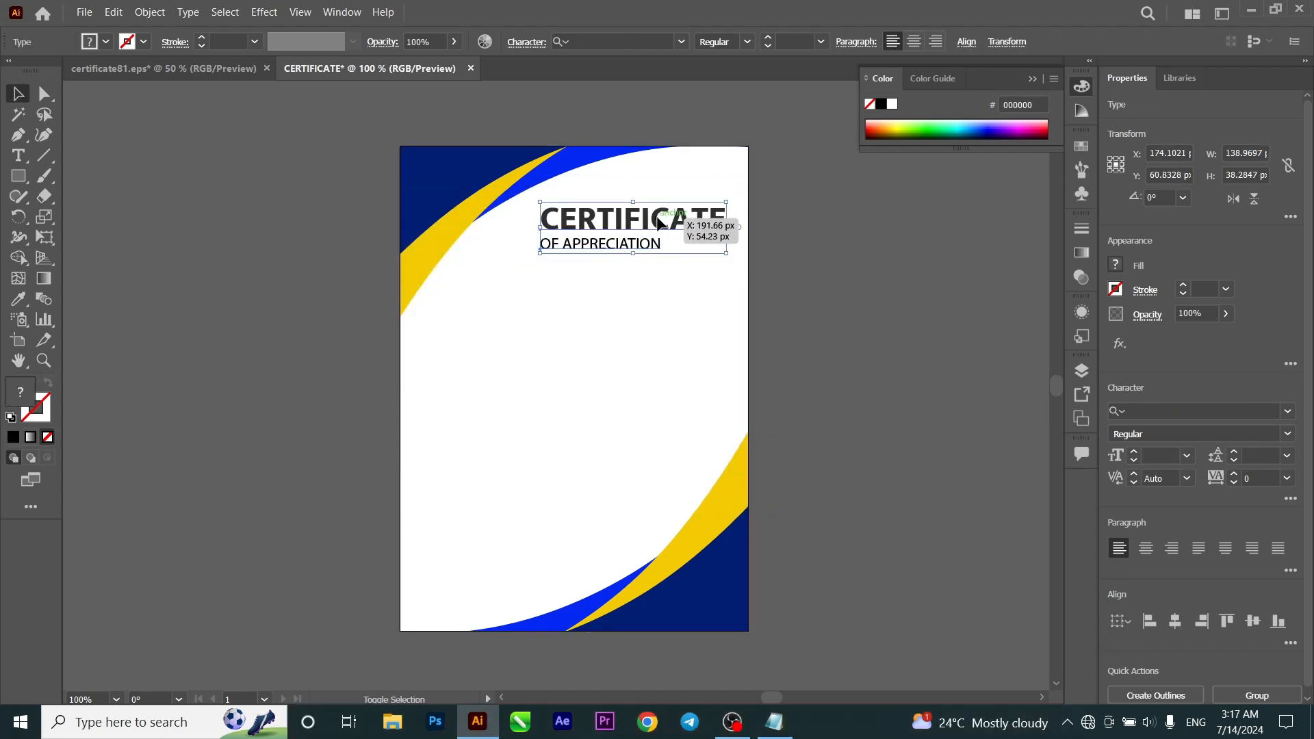
key(ctrl+shift+r)
drag(493, 228, 674, 226)
click(774, 232)
Step: Set the OF APPRECIATION line in Bahnschrift and fill it with brown-grey 544340
click(716, 244)
click(1287, 412)
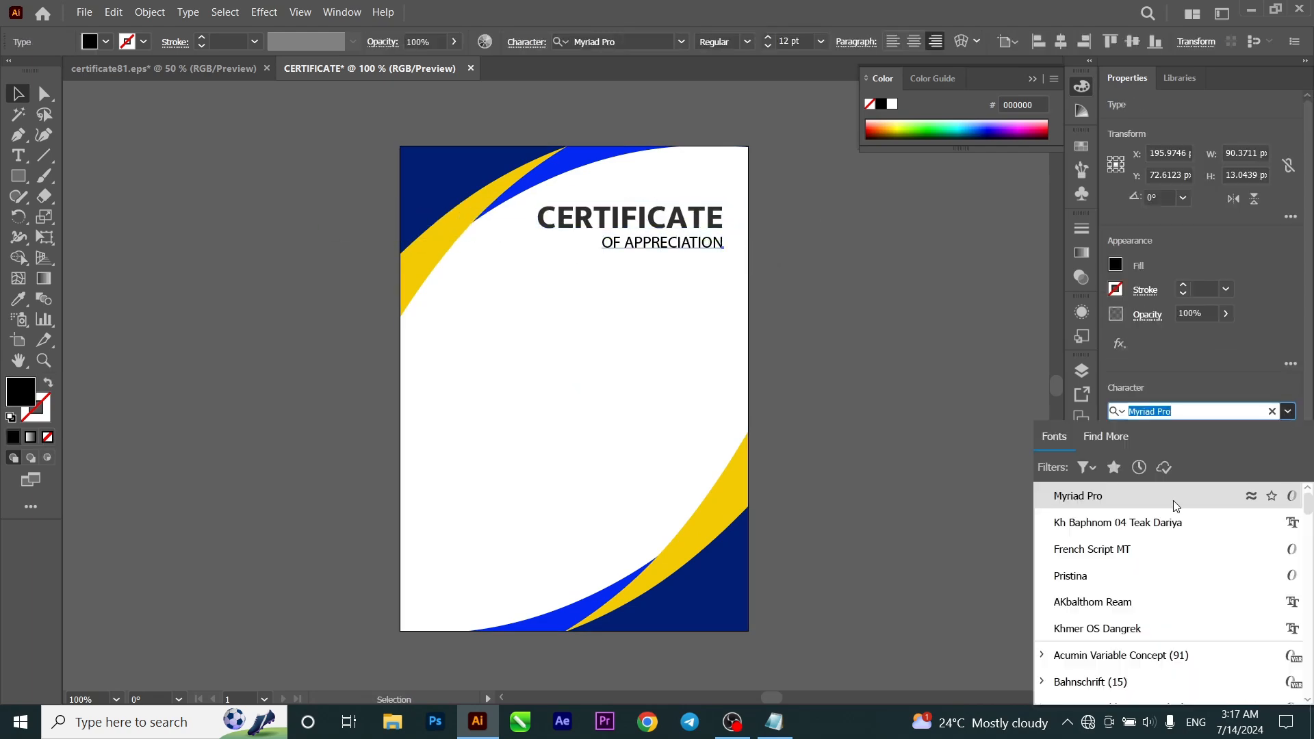
click(1156, 675)
double_click(23, 390)
drag(588, 200, 996, 300)
drag(955, 520, 957, 554)
drag(777, 411, 760, 487)
click(1111, 350)
double_click(20, 391)
key(Return)
click(317, 351)
click(610, 244)
Step: Duplicate the CERTIFICATE heading lower on the page, reword the copy as Your Surname, and set it in Great Vibes
scroll(615, 229, down, 1)
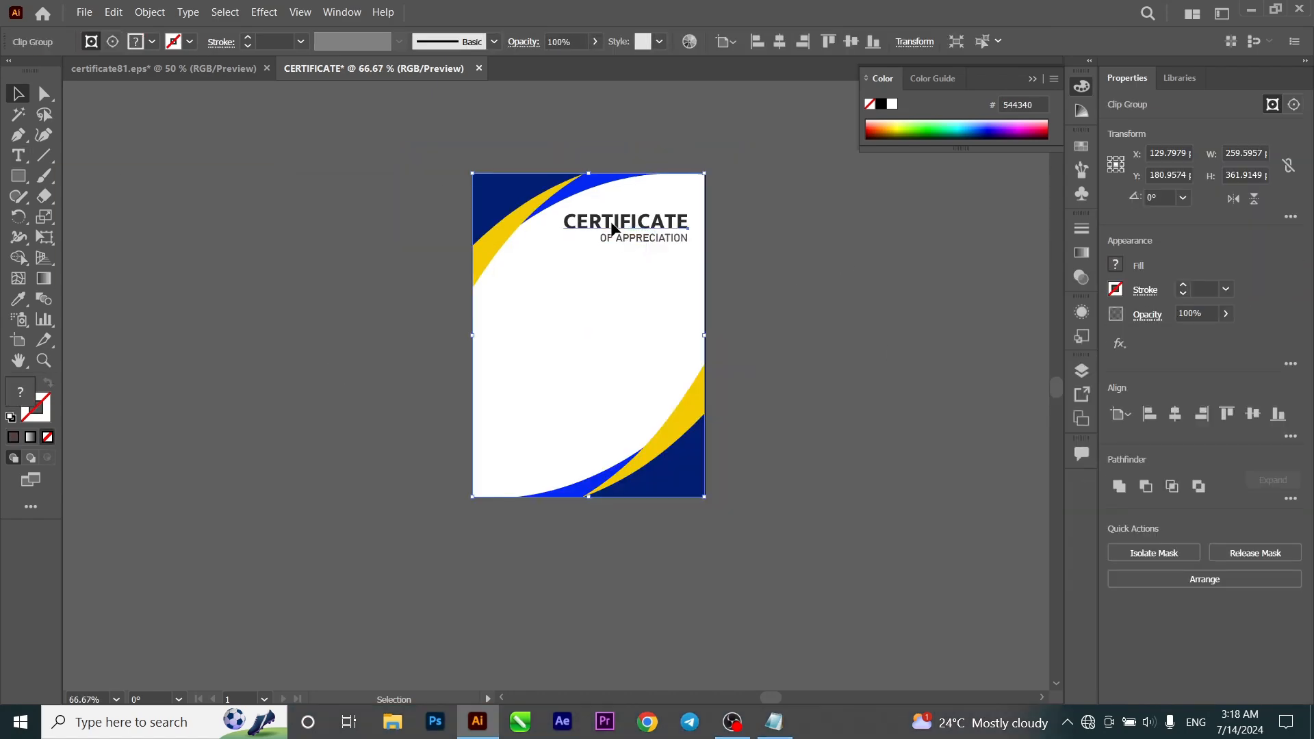
click(611, 226)
drag(615, 224, 560, 306)
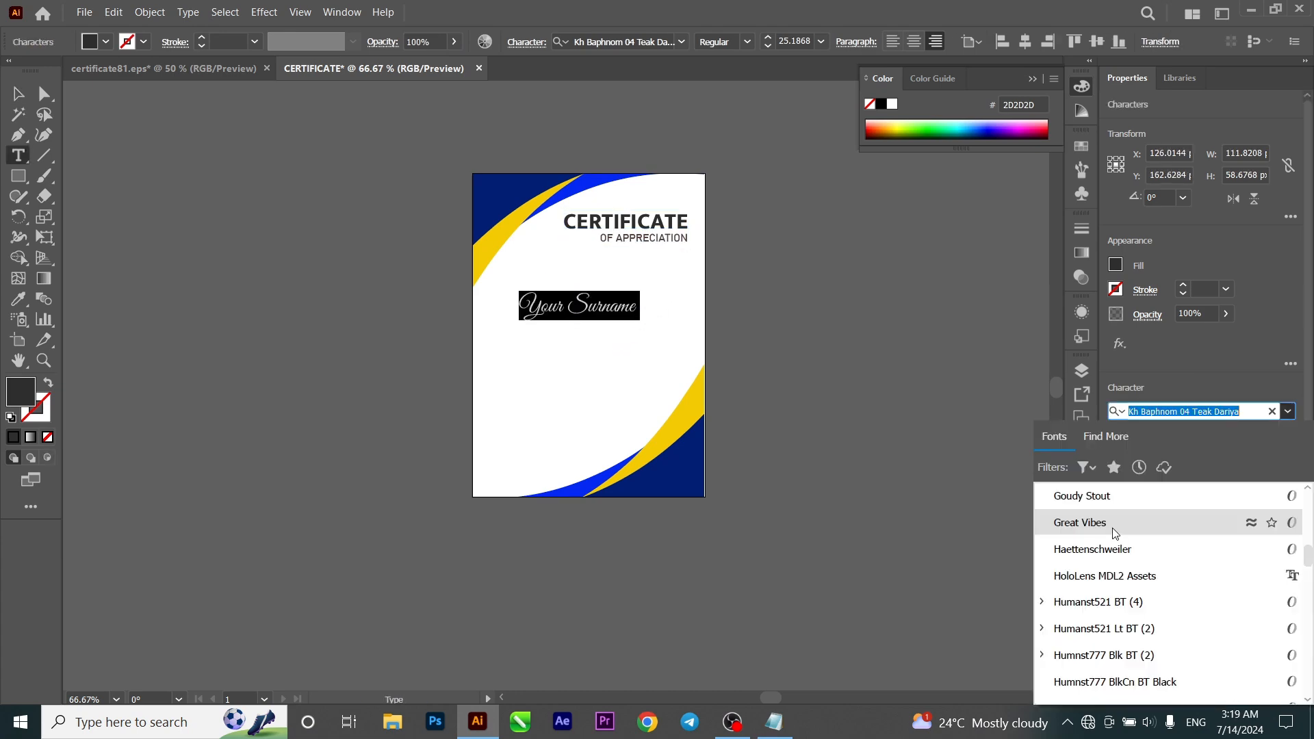
click(1114, 524)
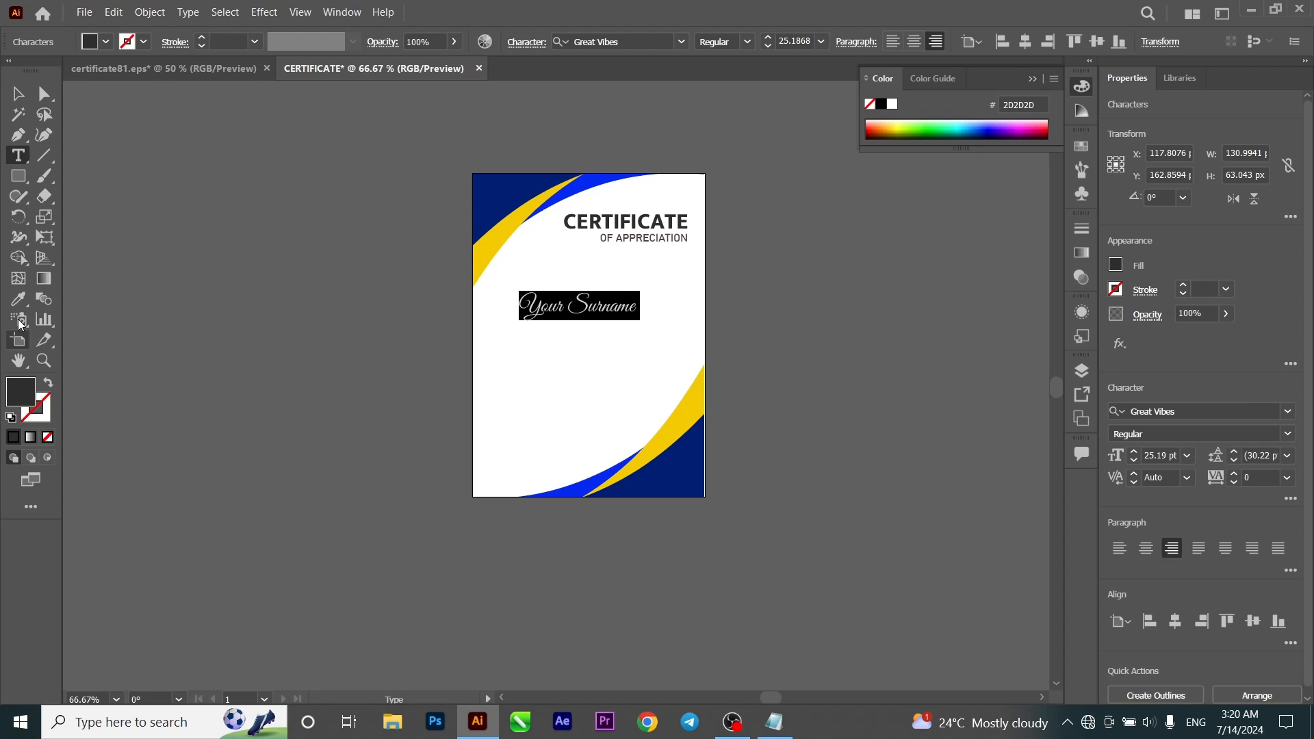
Step: Fill Your Surname with the yellow sampled from the corner band and enlarge the text to about 37 pt
click(18, 299)
click(480, 263)
key(v)
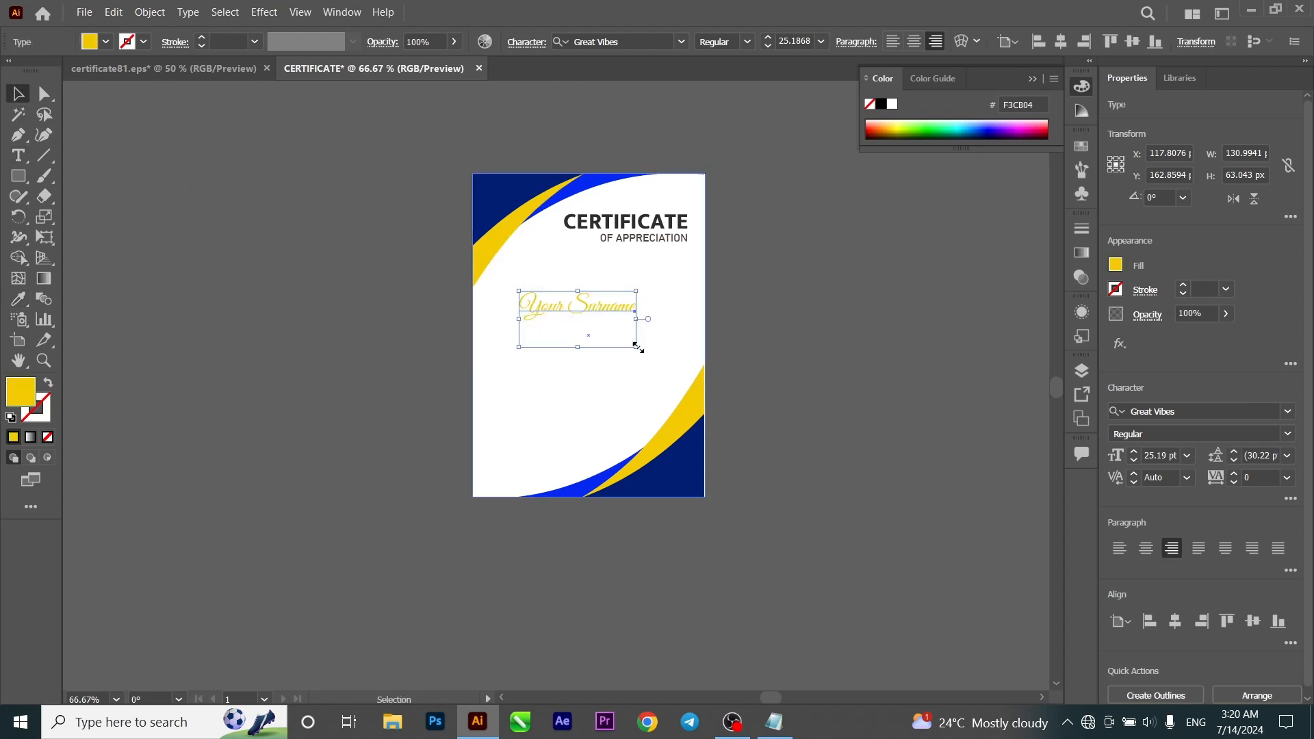
drag(638, 348, 693, 375)
drag(572, 318, 563, 308)
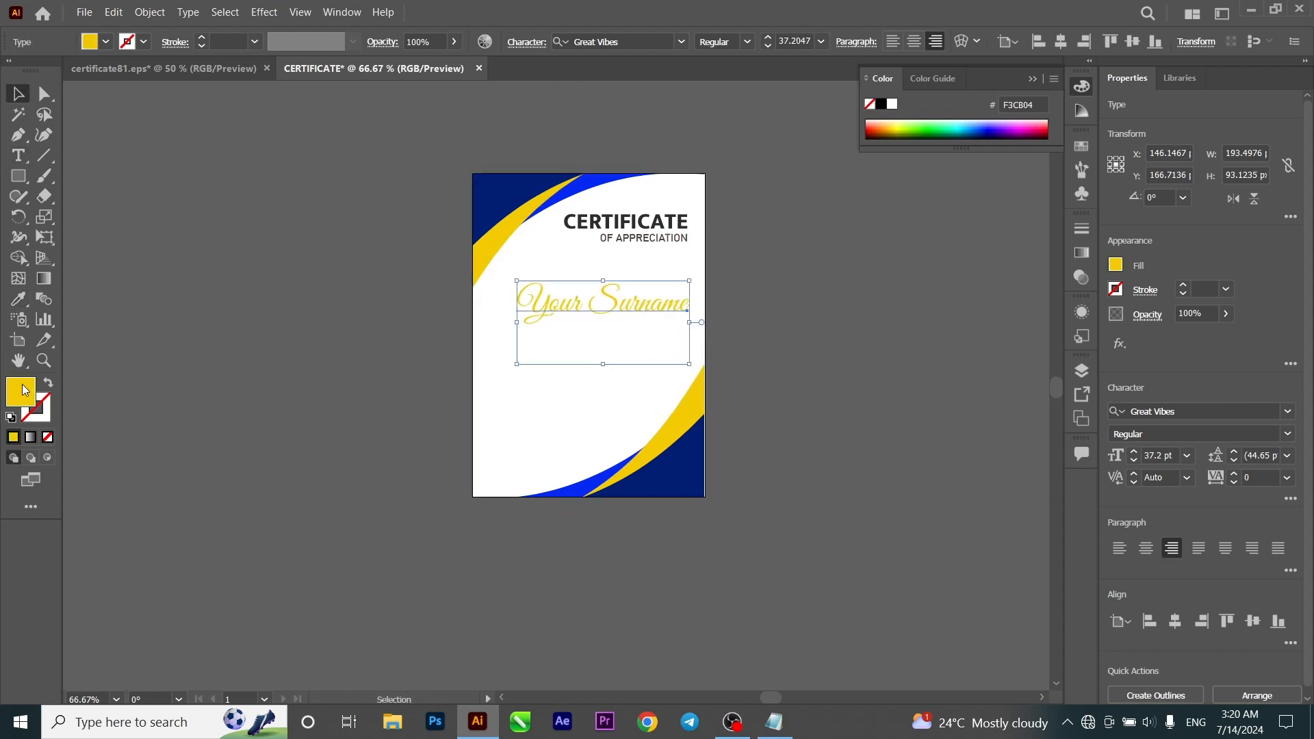
Step: Darken the Your Surname fill to D8AE00 and shift the text slightly up beneath the title
double_click(24, 390)
click(933, 372)
key(Return)
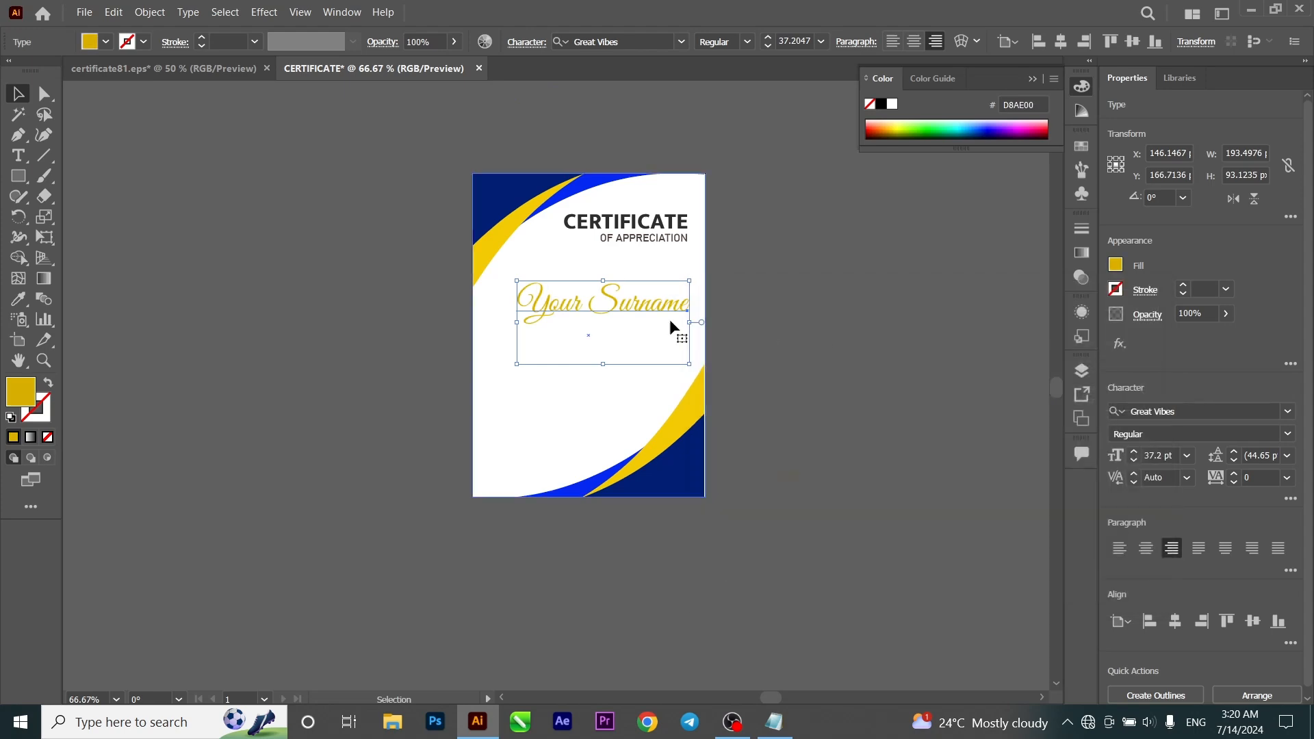
click(697, 316)
drag(611, 296, 609, 291)
Step: Add an Organization Name line with tracking 200 and a smaller Lorem ipsum paragraph below the surname, both right-aligned to a vertical guide
drag(644, 237, 595, 356)
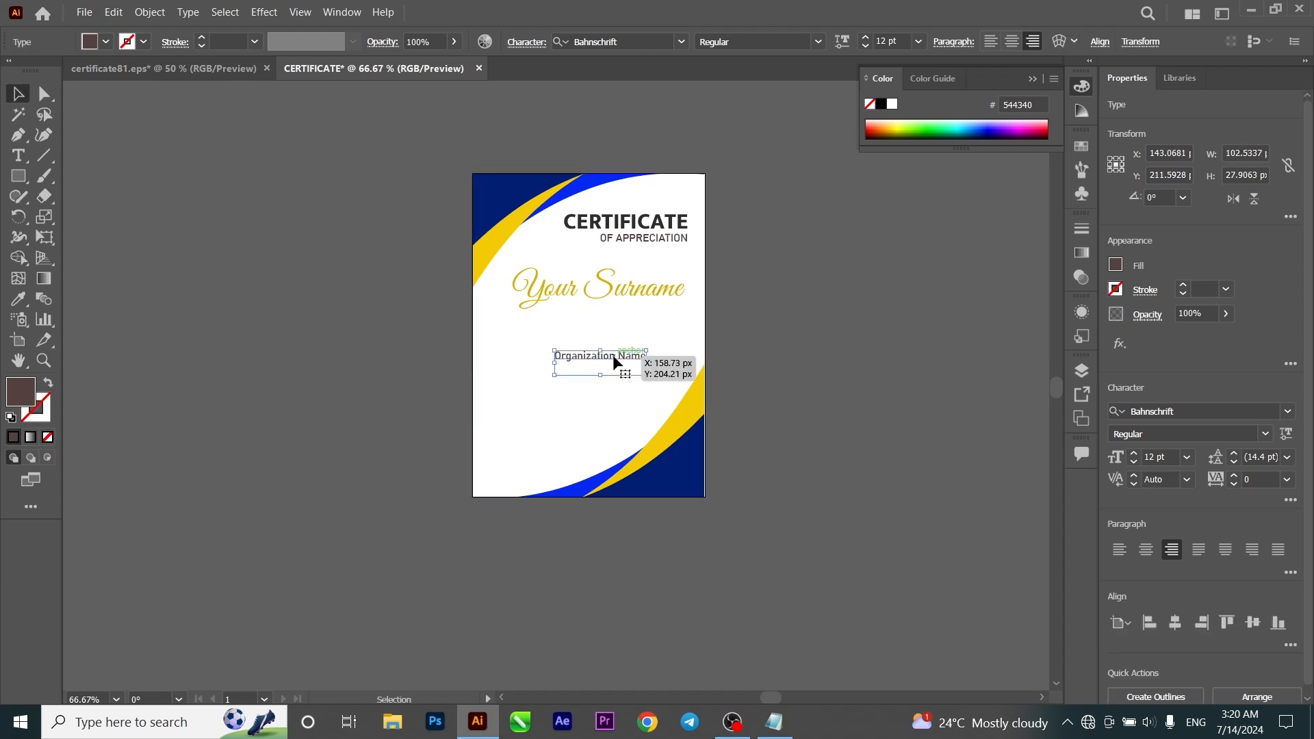
drag(617, 363, 623, 353)
key(t)
click(589, 403)
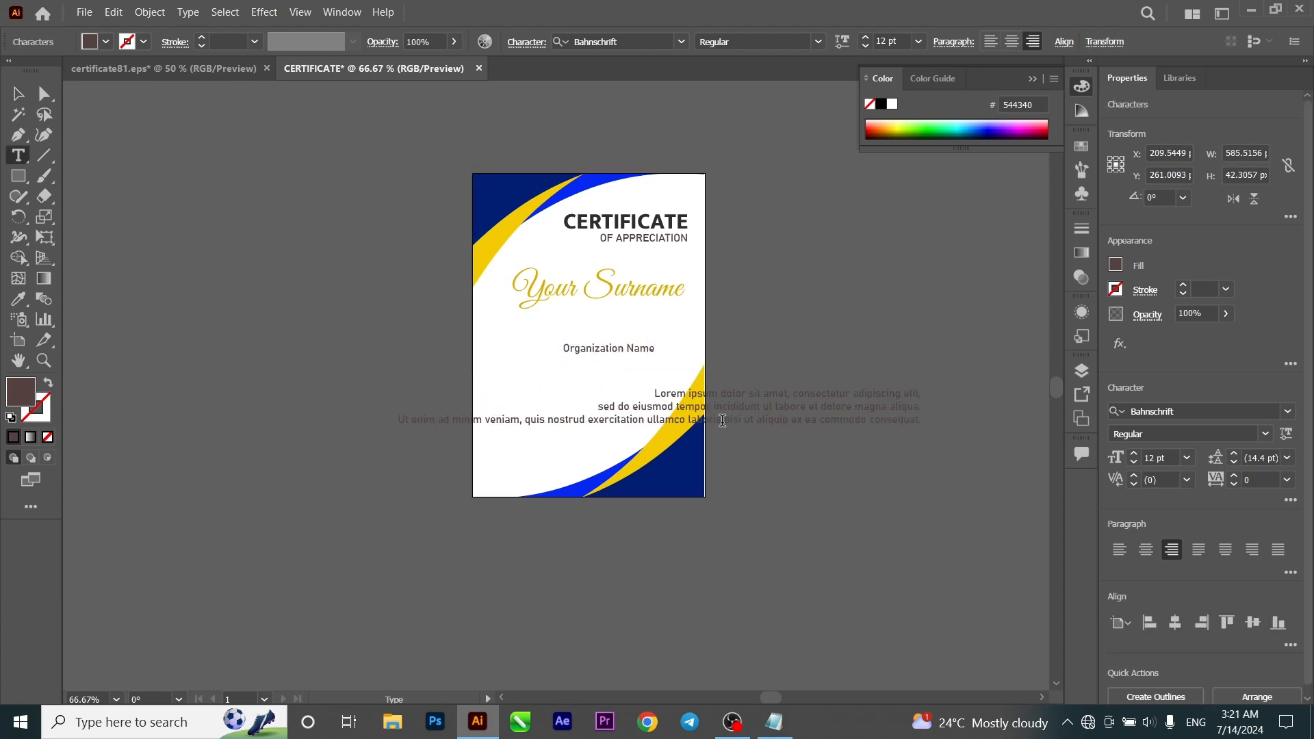
drag(658, 352, 667, 348)
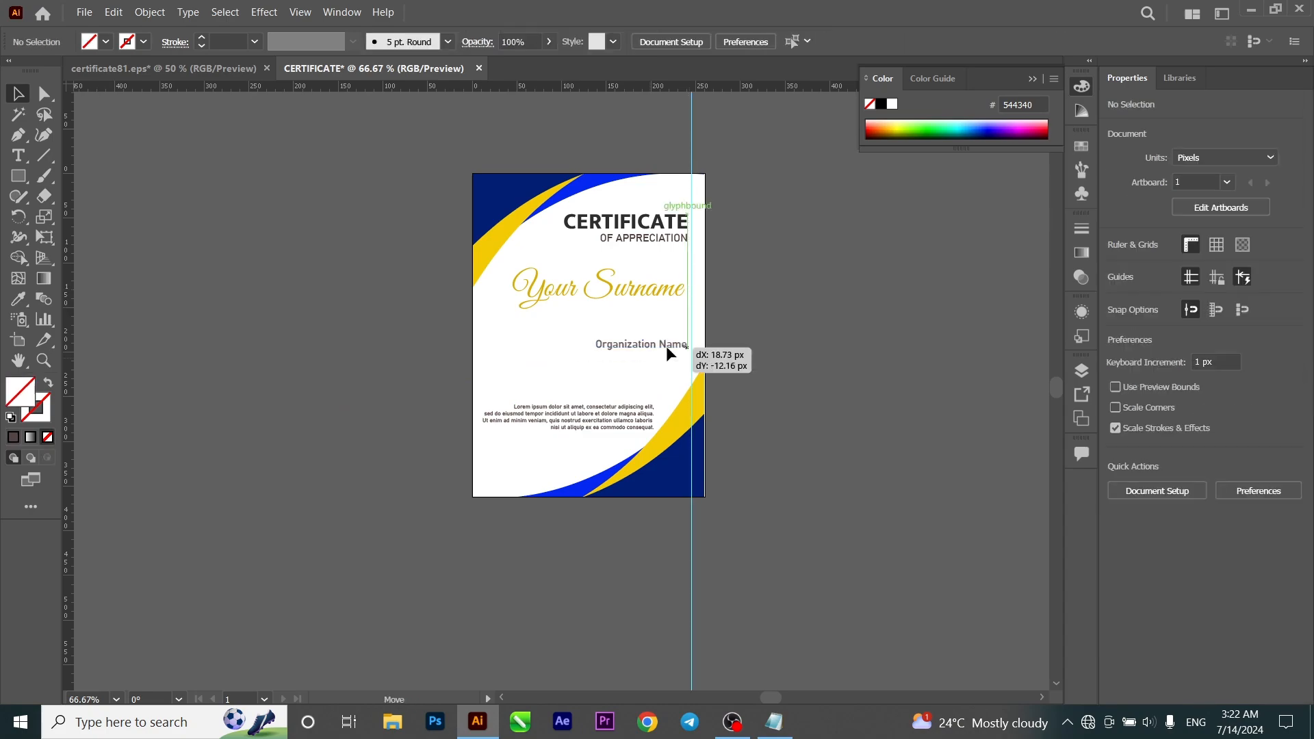
drag(568, 417, 508, 400)
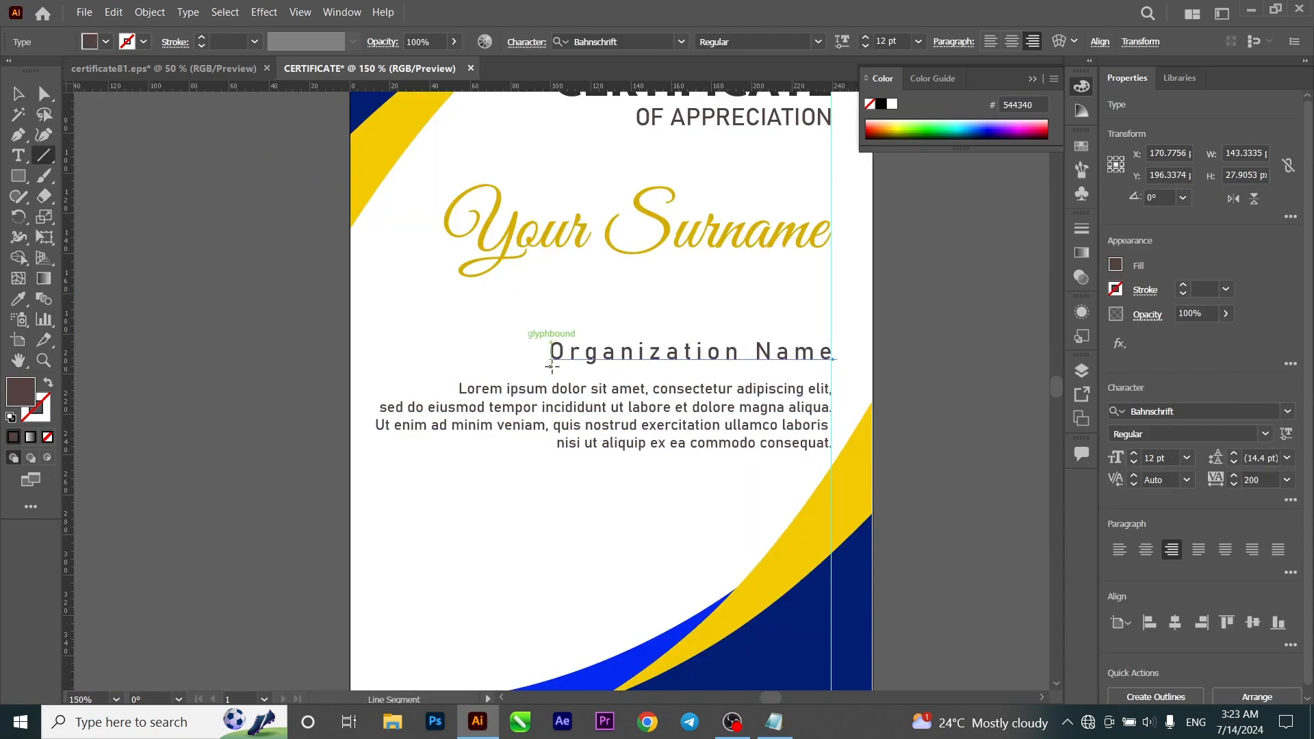
Step: Draw a horizontal line about 141 px long with a 0.75 pt stroke directly beneath Organization Name
drag(551, 367, 832, 366)
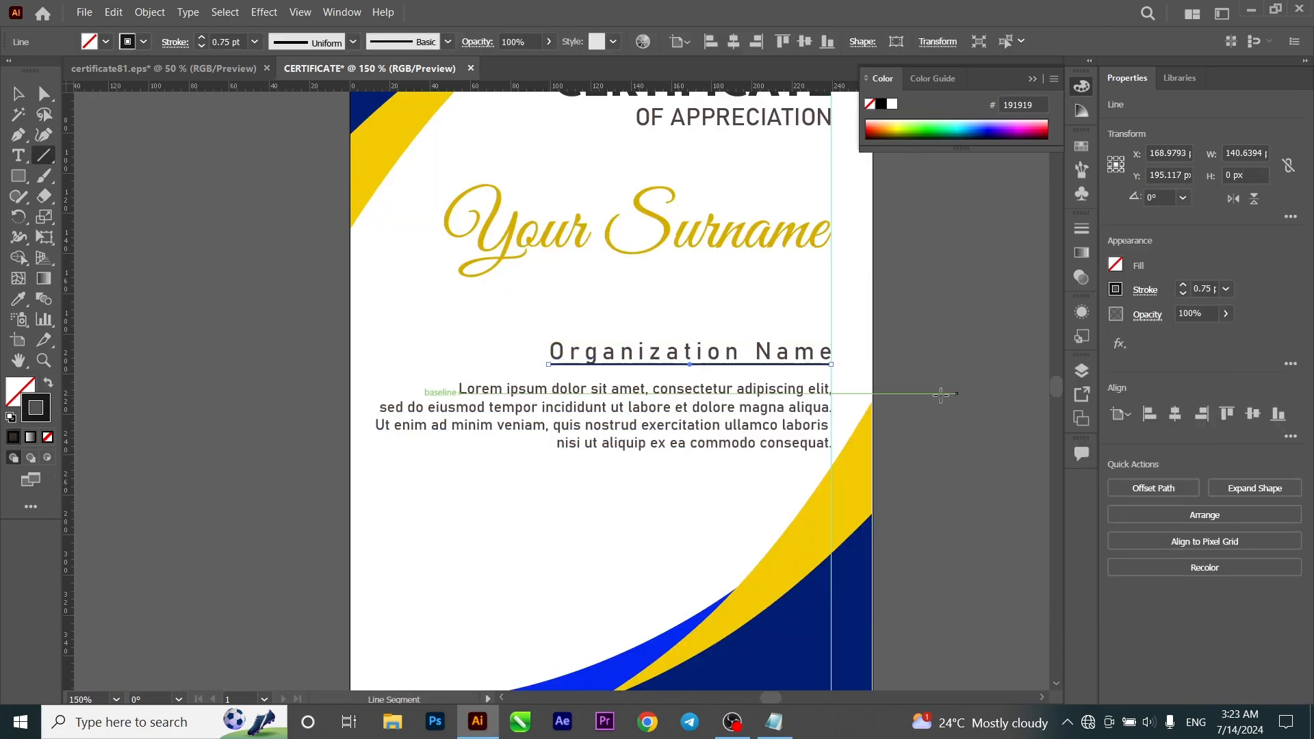
click(753, 404)
drag(651, 199, 651, 203)
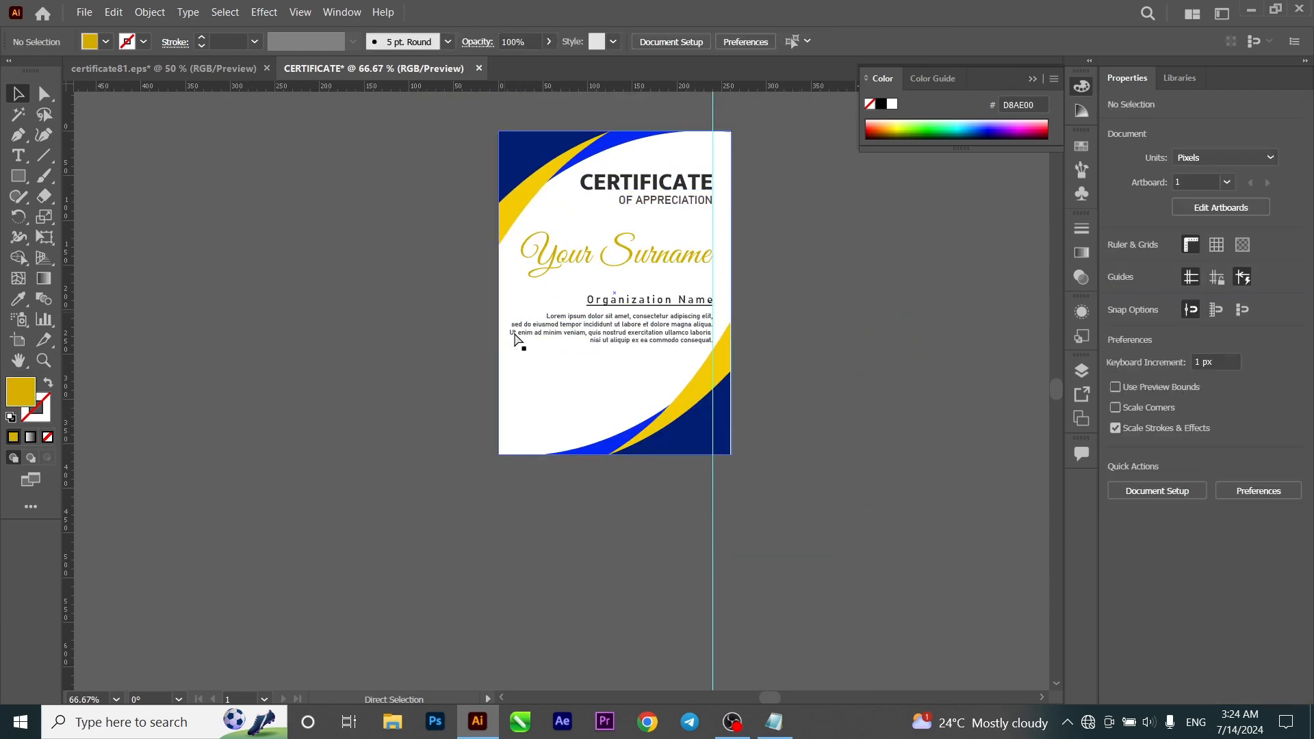
Step: Paste the Best Award ribbon badge, scale it down, and place it below the Lorem ipsum paragraph
key(ctrl+v)
drag(629, 331, 548, 414)
drag(516, 442, 604, 372)
click(853, 377)
Step: Move Organization Name, its underline and the Lorem ipsum paragraph together up to just below Your Surname
scroll(646, 373, up, 2)
click(656, 314)
click(670, 298)
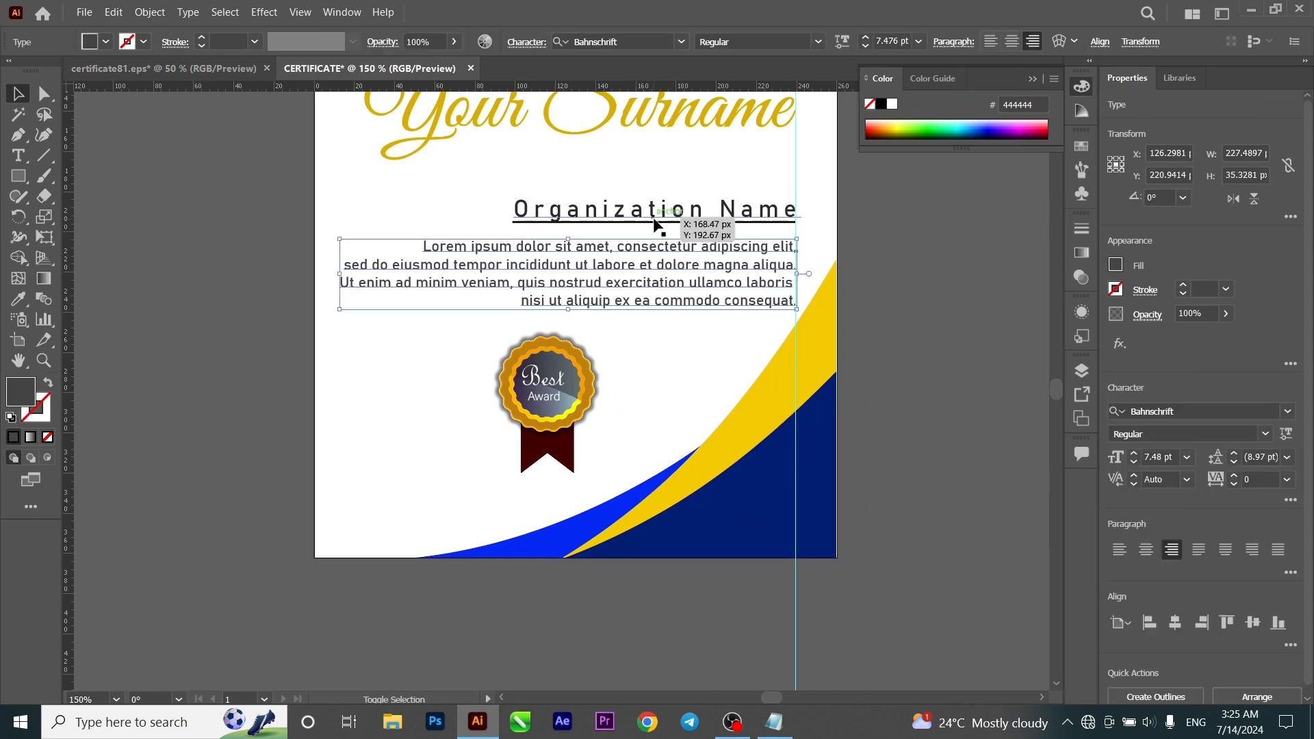
shift+click(655, 220)
drag(639, 252, 639, 211)
scroll(599, 301, down, 1)
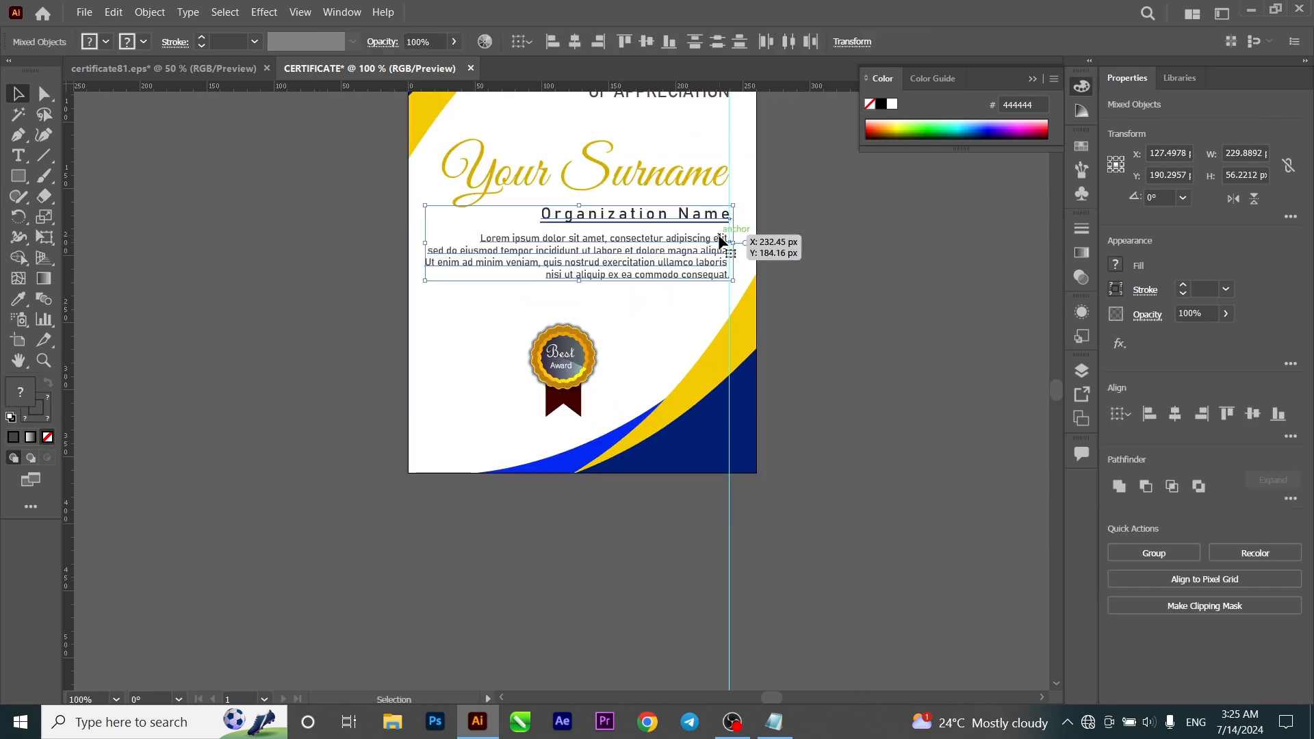
Step: Scale the Lorem ipsum paragraph down to about 218 px wide, keeping its right edge on the vertical guide
click(516, 306)
click(494, 263)
drag(425, 281, 448, 287)
Step: Group the parts of the Best Award badge and centre the group horizontally on the artboard below the paragraph
drag(575, 348, 582, 330)
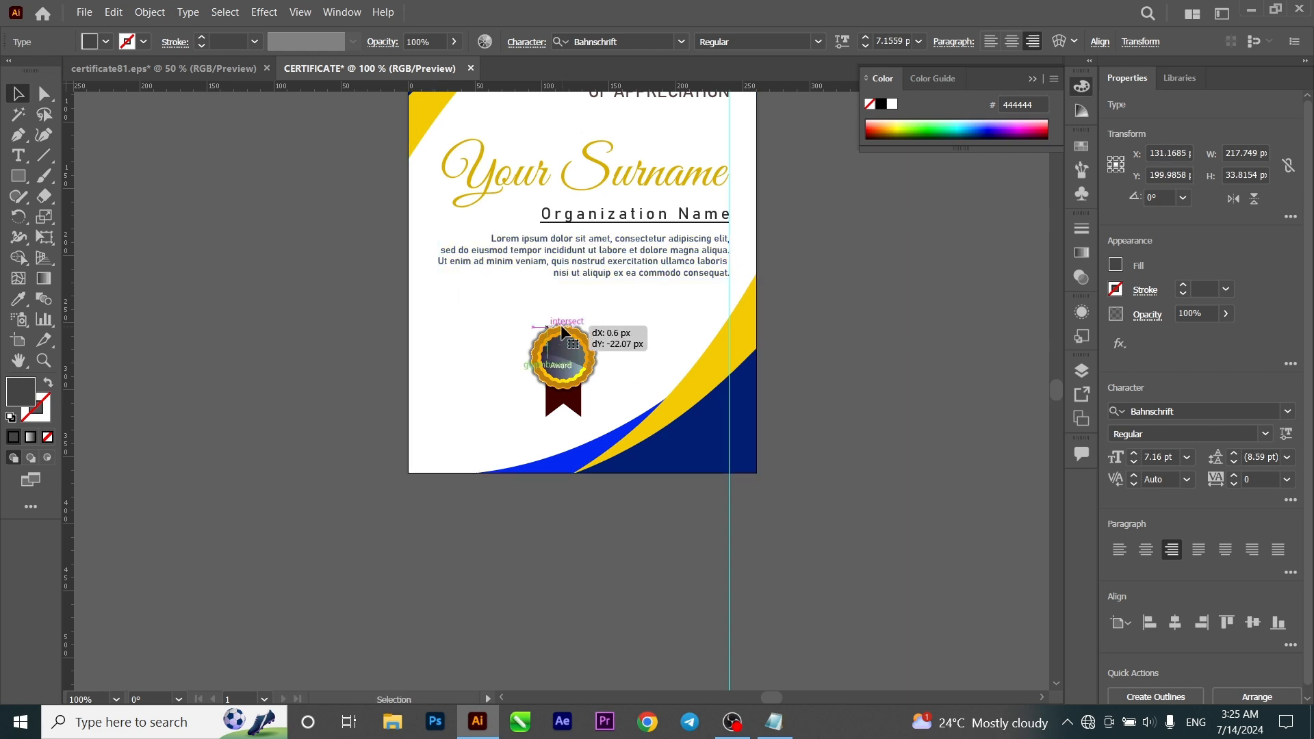
key(ctrl+z)
drag(415, 323, 588, 328)
shift+click(668, 411)
click(1152, 552)
shift+click(668, 411)
click(1174, 415)
click(971, 419)
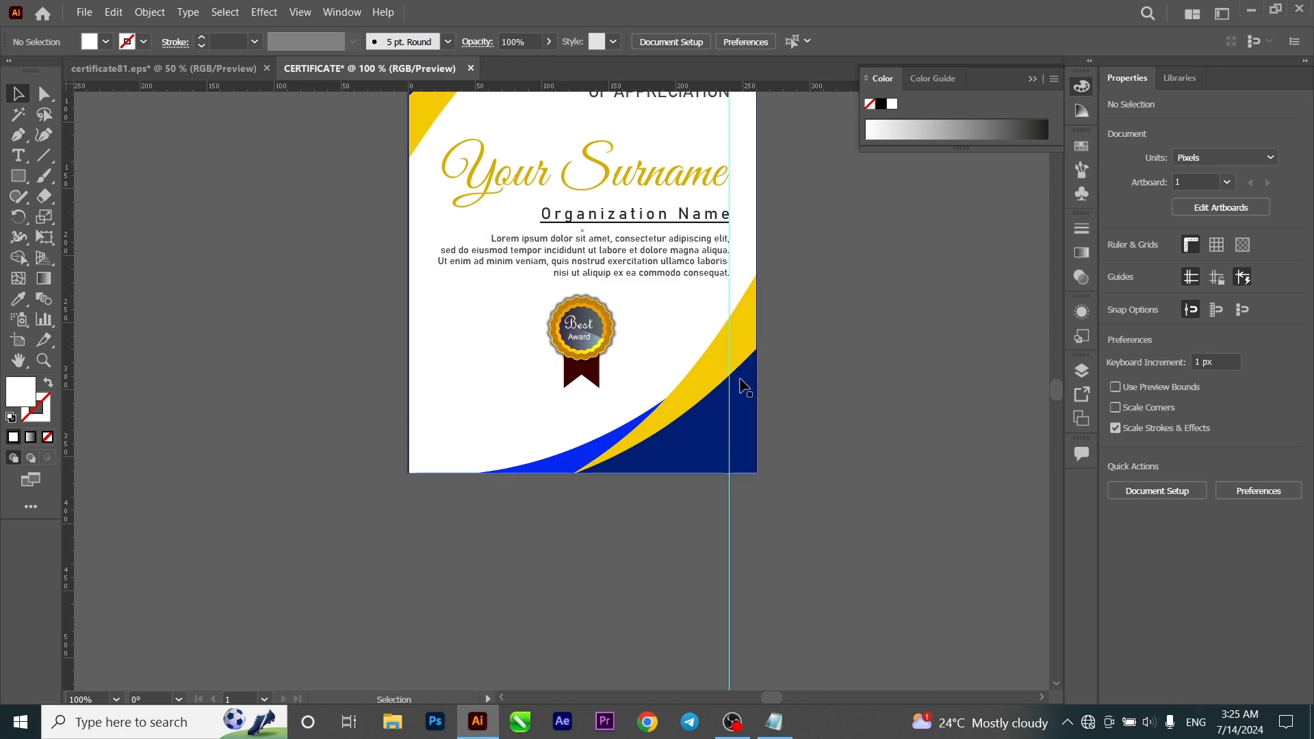
Step: Scale the award badge down slightly and keep it centred beneath the Lorem ipsum paragraph
scroll(714, 407, down, 2)
click(652, 371)
drag(671, 350, 673, 362)
scroll(660, 371, up, 3)
drag(589, 415, 572, 434)
click(499, 558)
Step: Add the text Signatue beside the badge in Bahnschrift with tracking 0
click(19, 156)
click(472, 364)
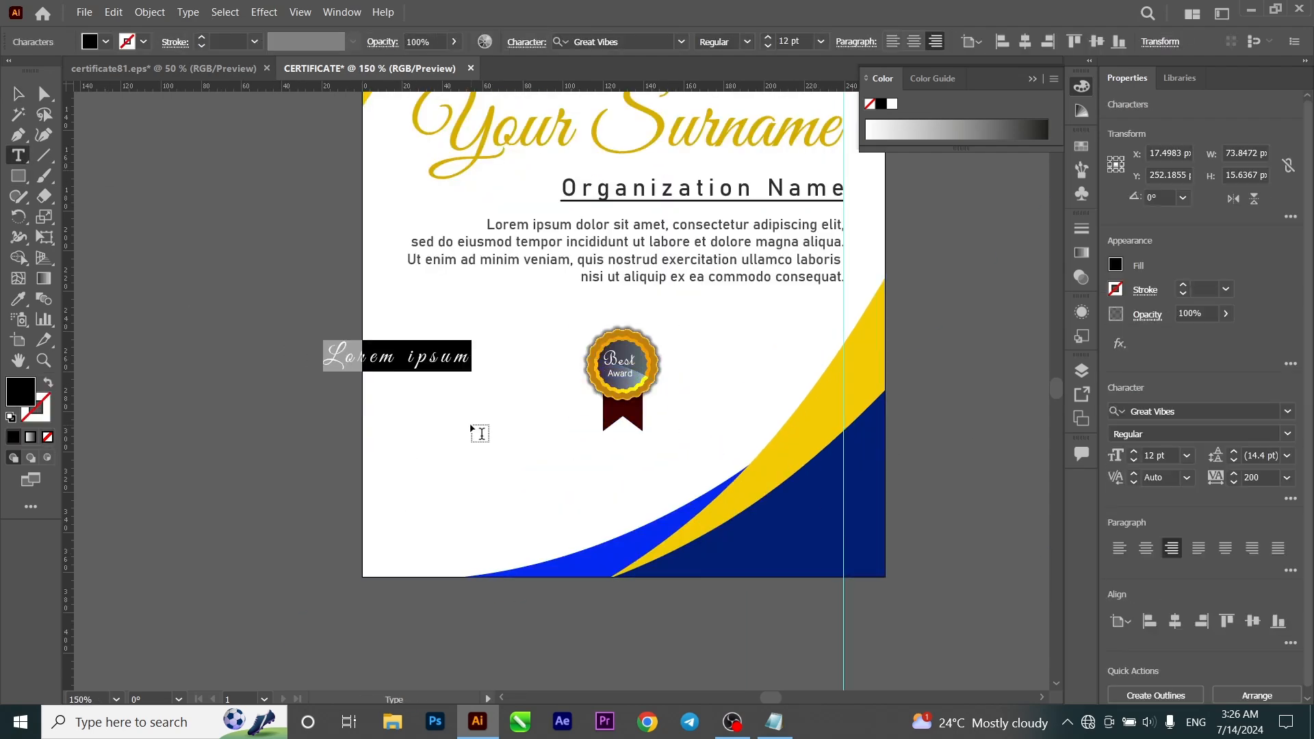
text(Signatue)
click(17, 95)
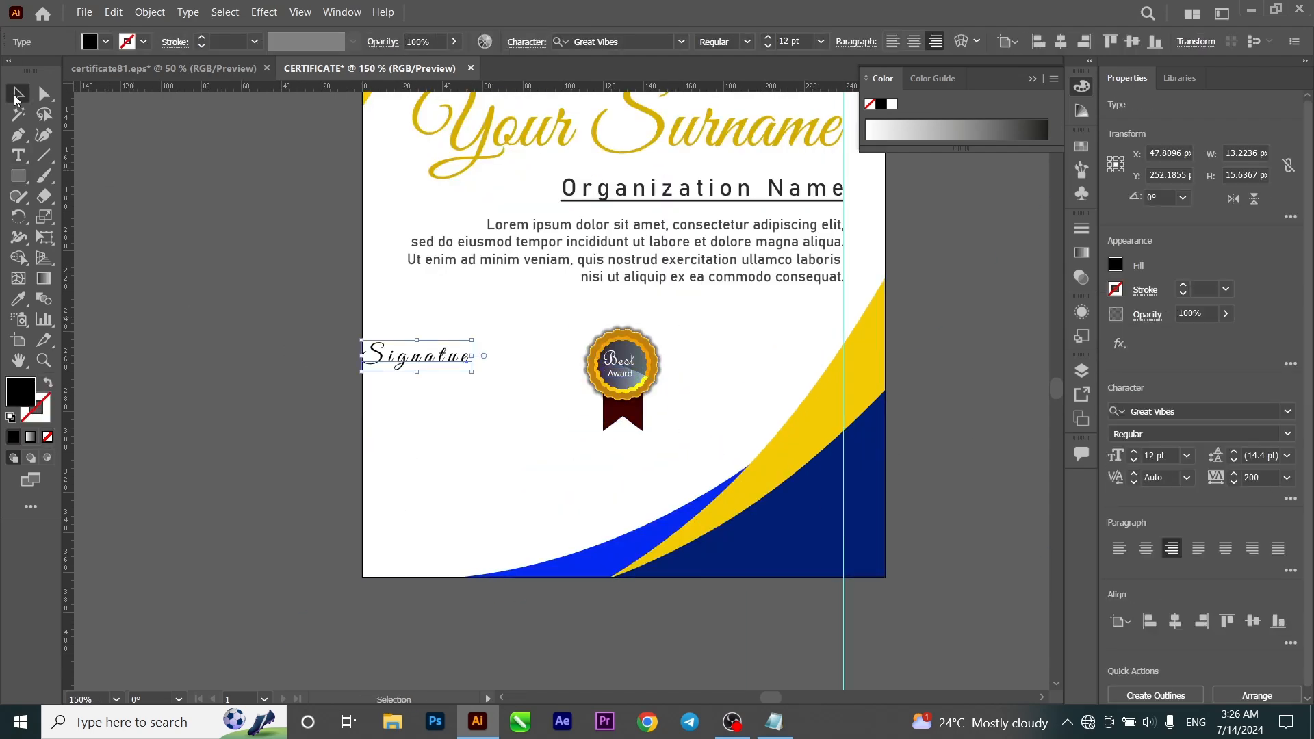
click(1287, 411)
click(1132, 525)
drag(393, 365, 487, 383)
click(1287, 480)
click(1254, 328)
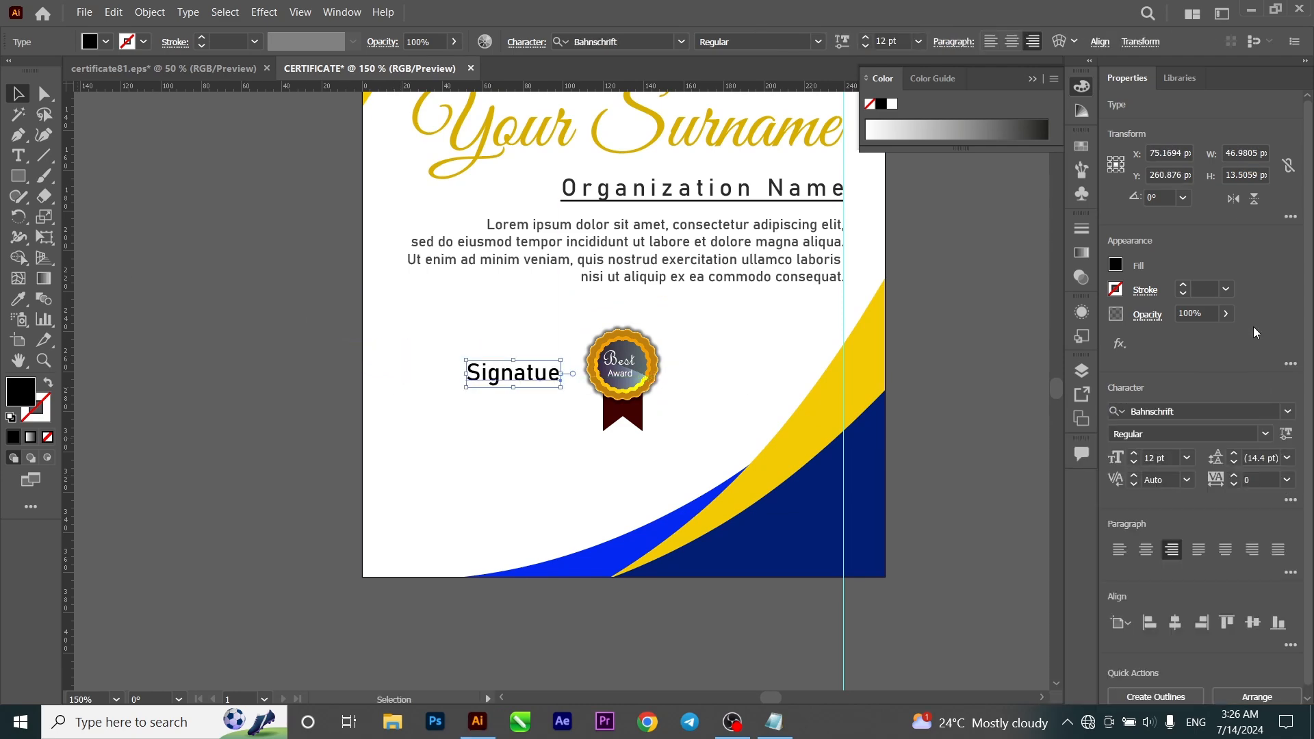
Step: Set the Signatue text to 7 pt with a dark grey fill and place a copy on the other side of the badge
click(1187, 458)
click(1202, 201)
double_click(22, 389)
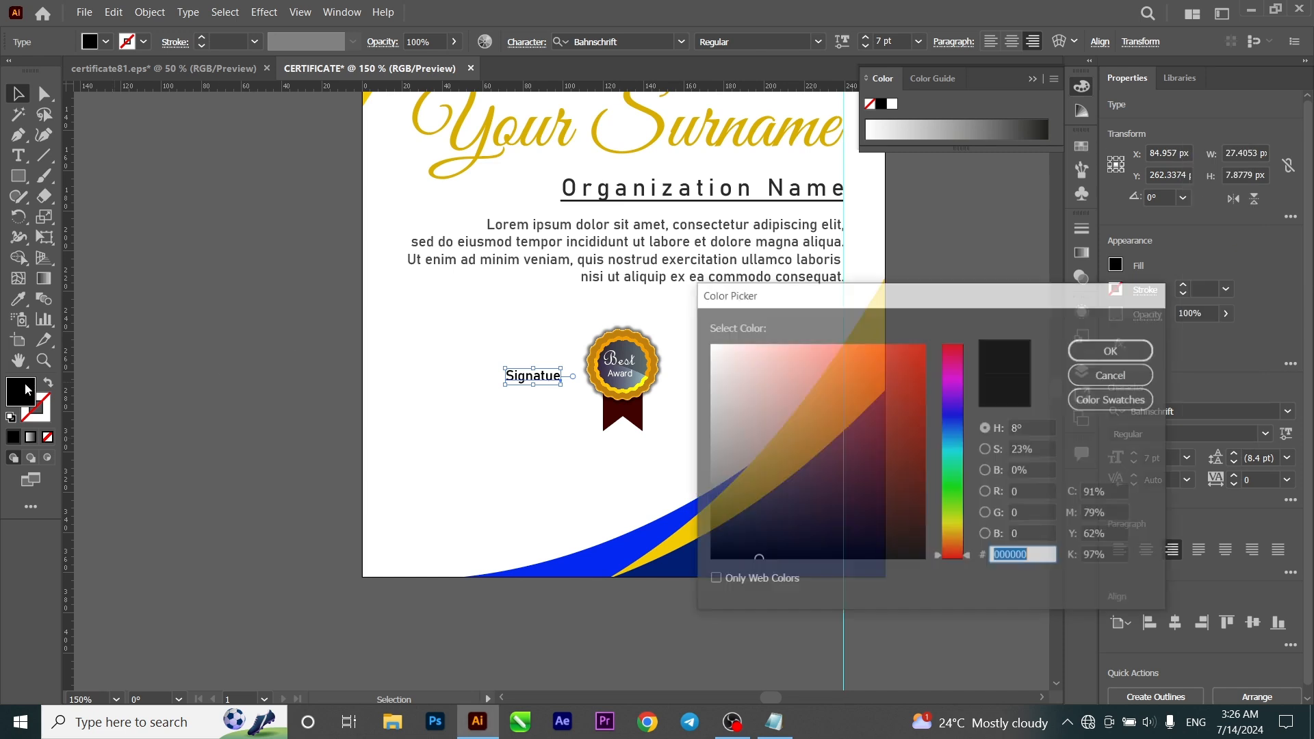
click(742, 500)
click(1110, 349)
drag(528, 375, 739, 374)
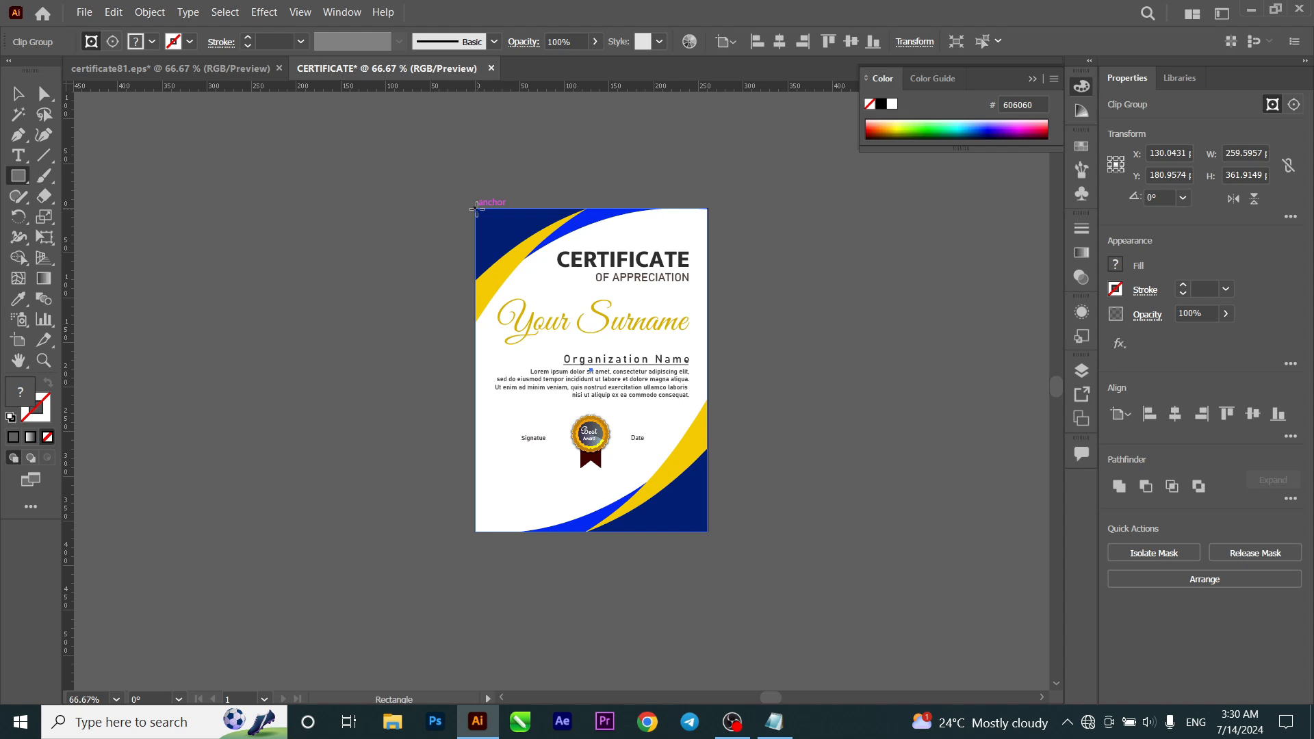
Step: Draw a white rectangle of about 260 by 362 px covering the whole certificate
drag(474, 208, 707, 531)
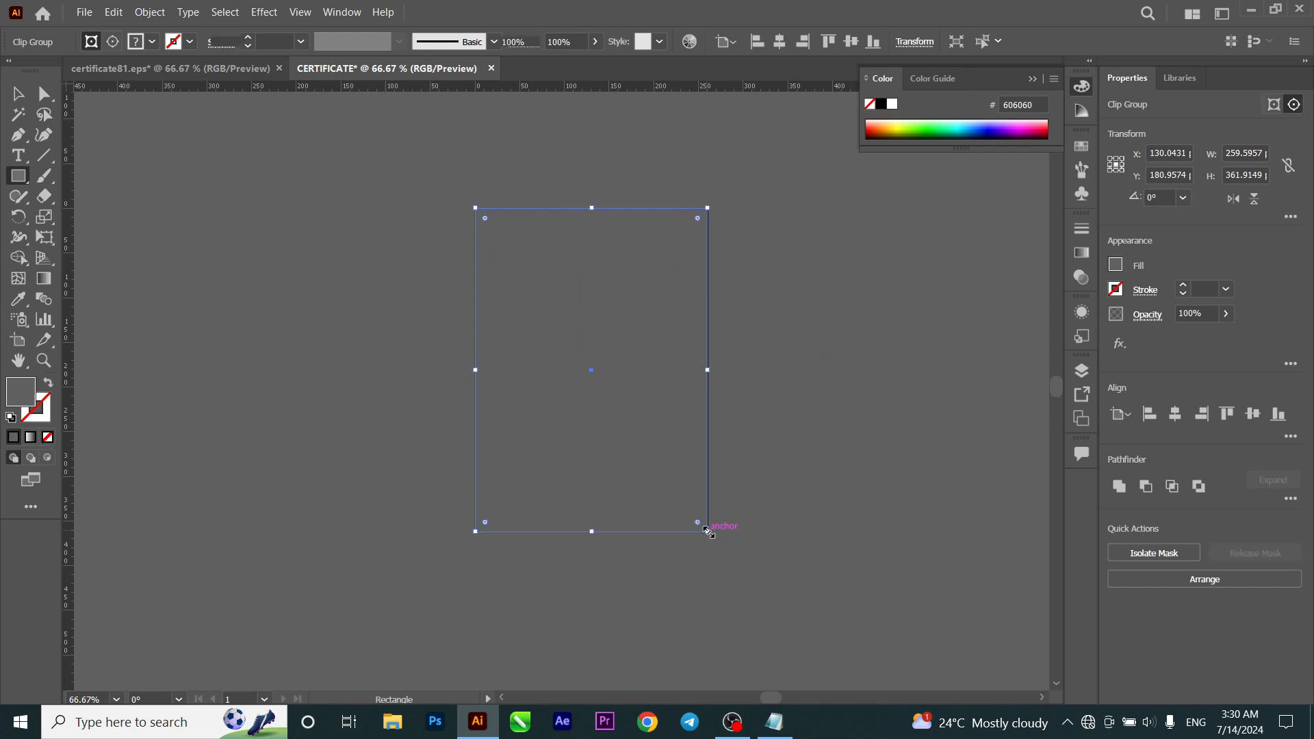
double_click(19, 395)
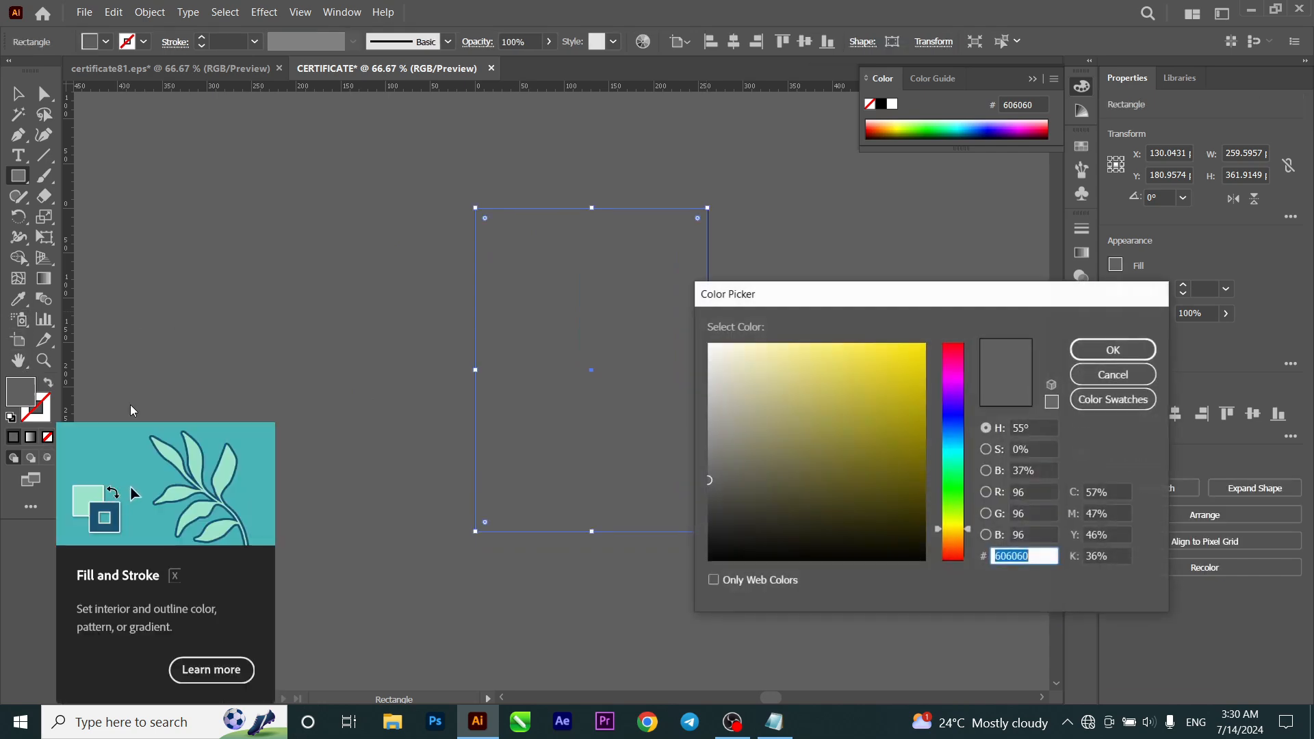
click(710, 345)
click(1074, 350)
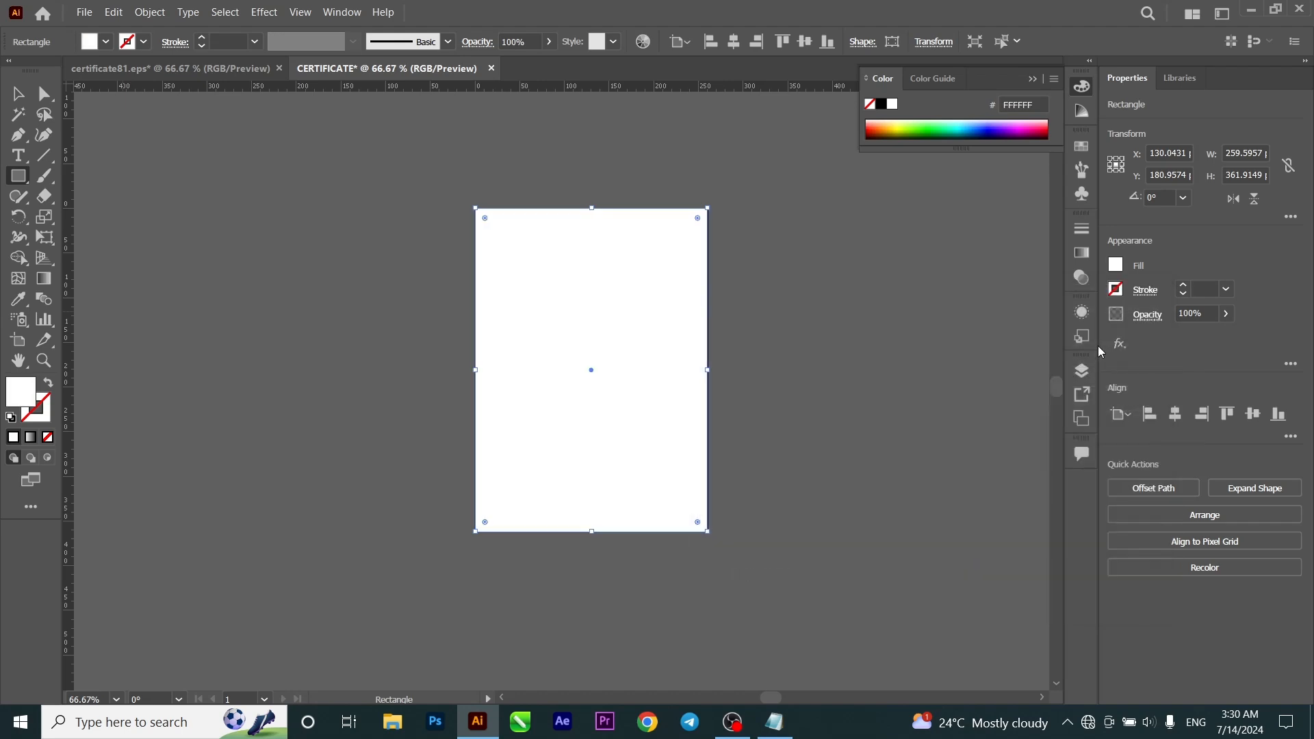
Step: Give the white rectangle a yellow FFE600 stroke with a weight of 2 pt
double_click(43, 417)
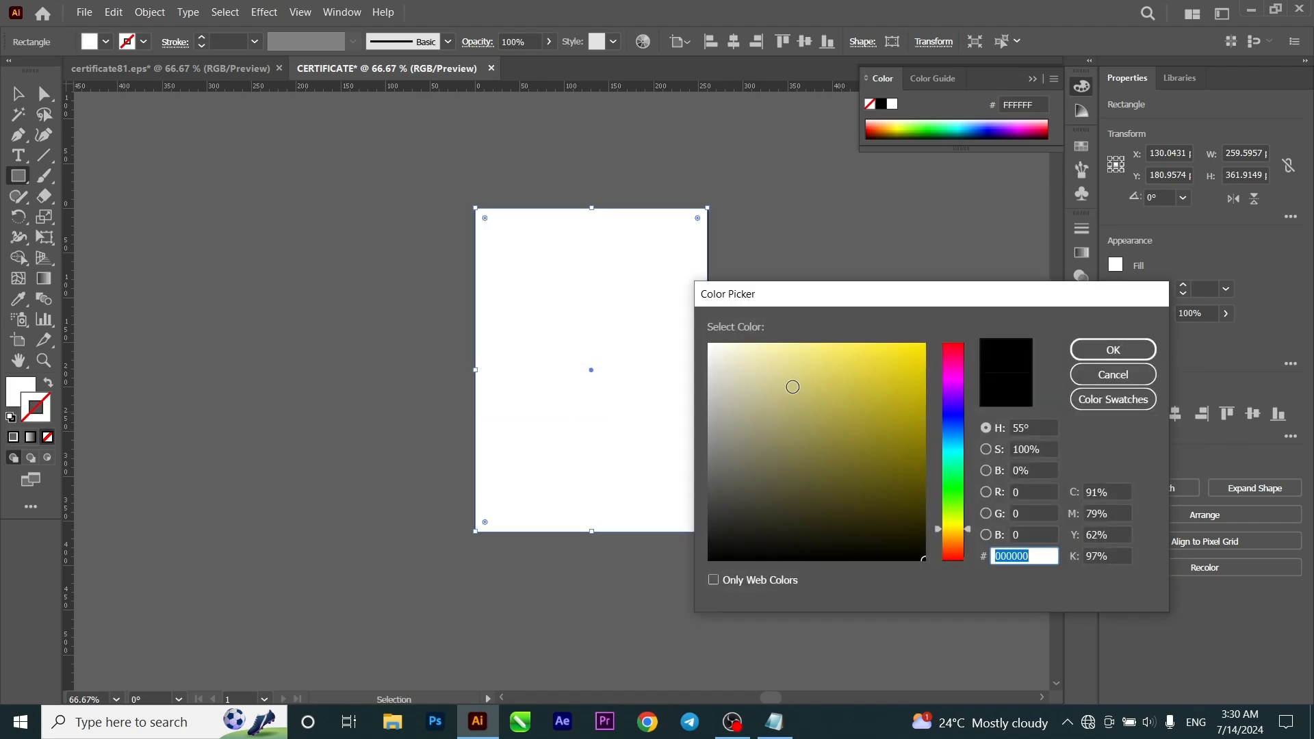
text(FFE600)
click(1098, 352)
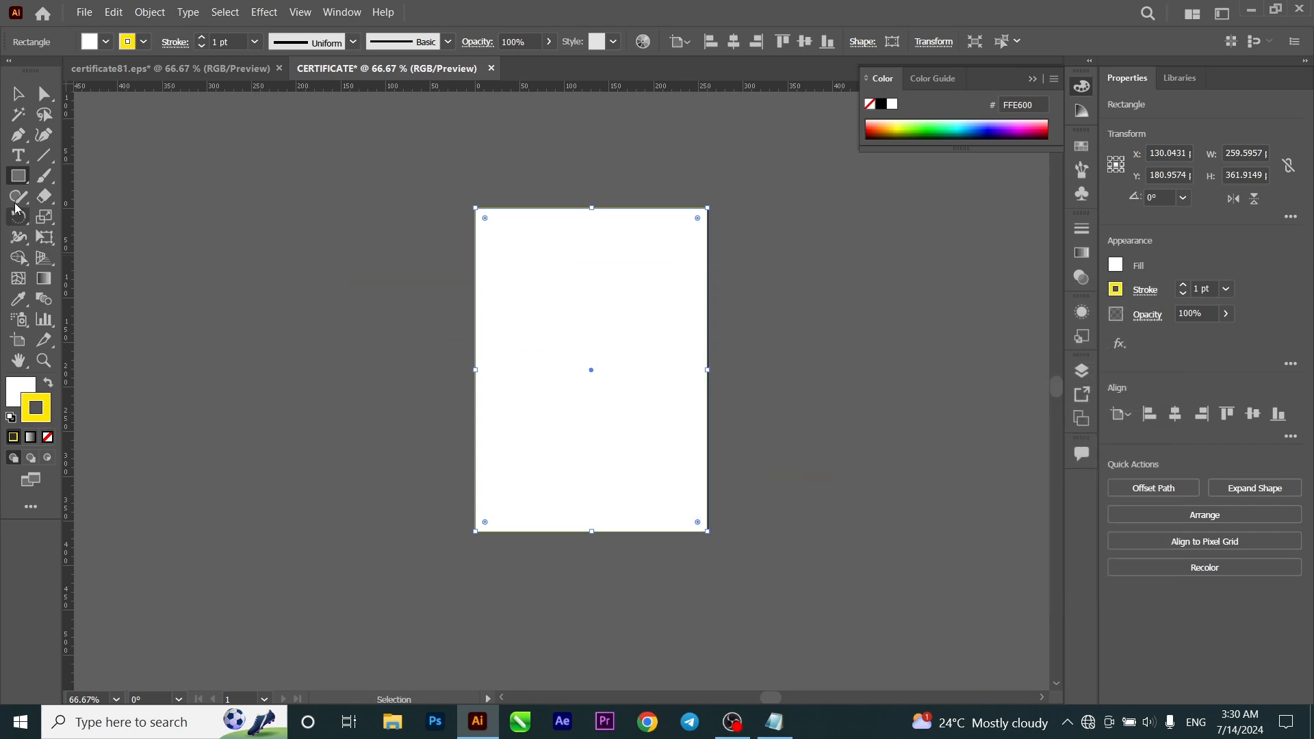
click(10, 94)
click(1227, 289)
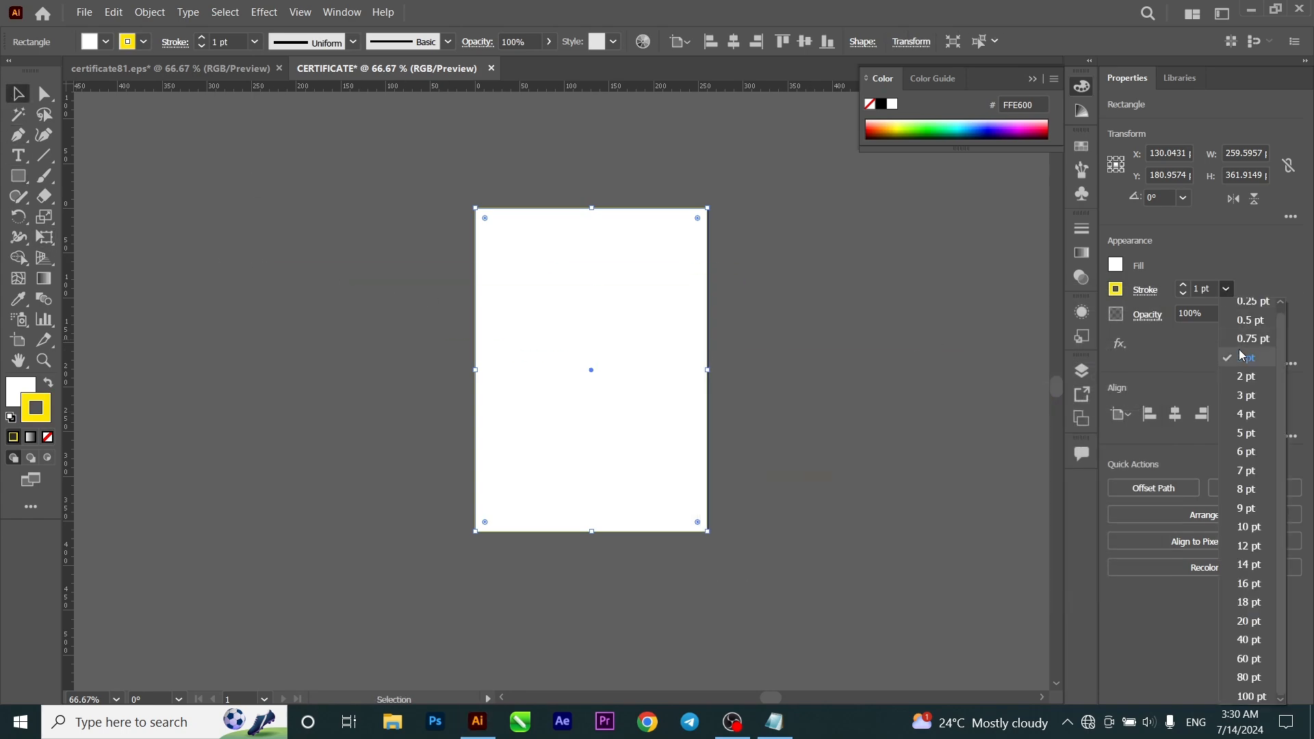
click(1246, 376)
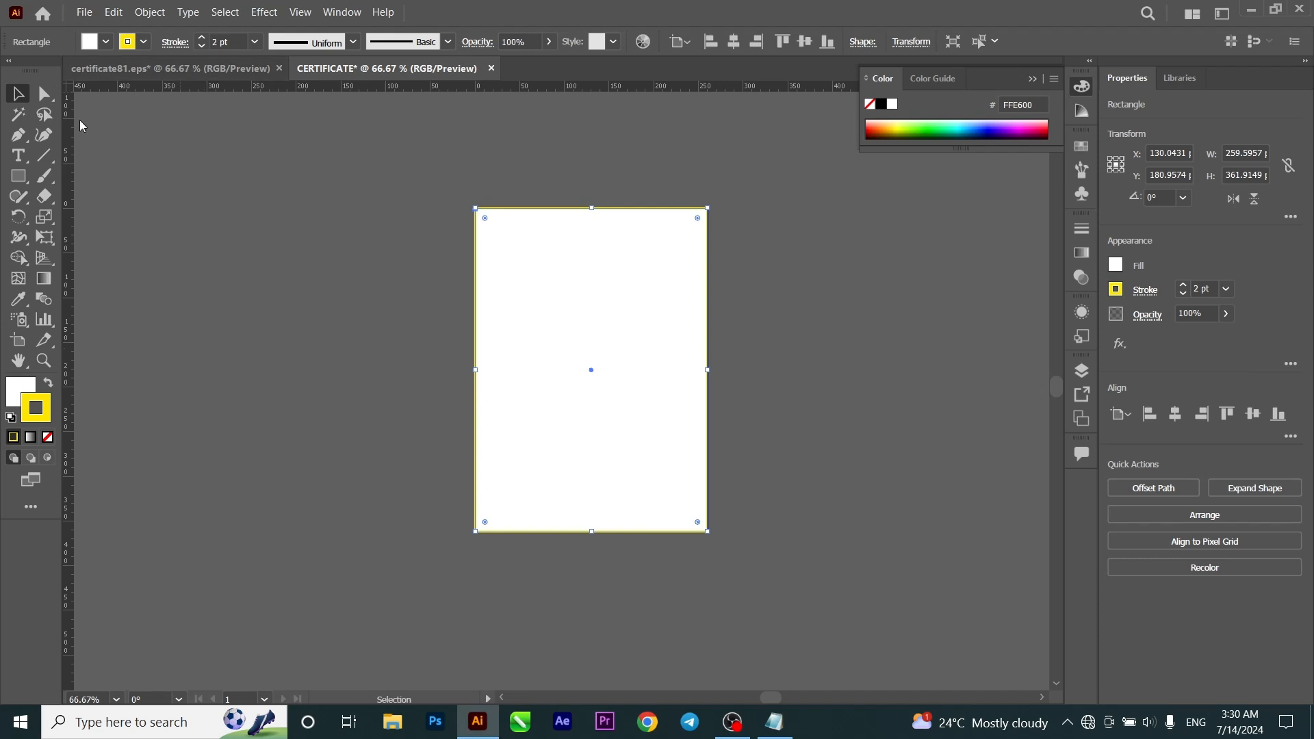
Step: Send the yellow-stroked rectangle to the back, behind the certificate artwork and text
right_click(582, 304)
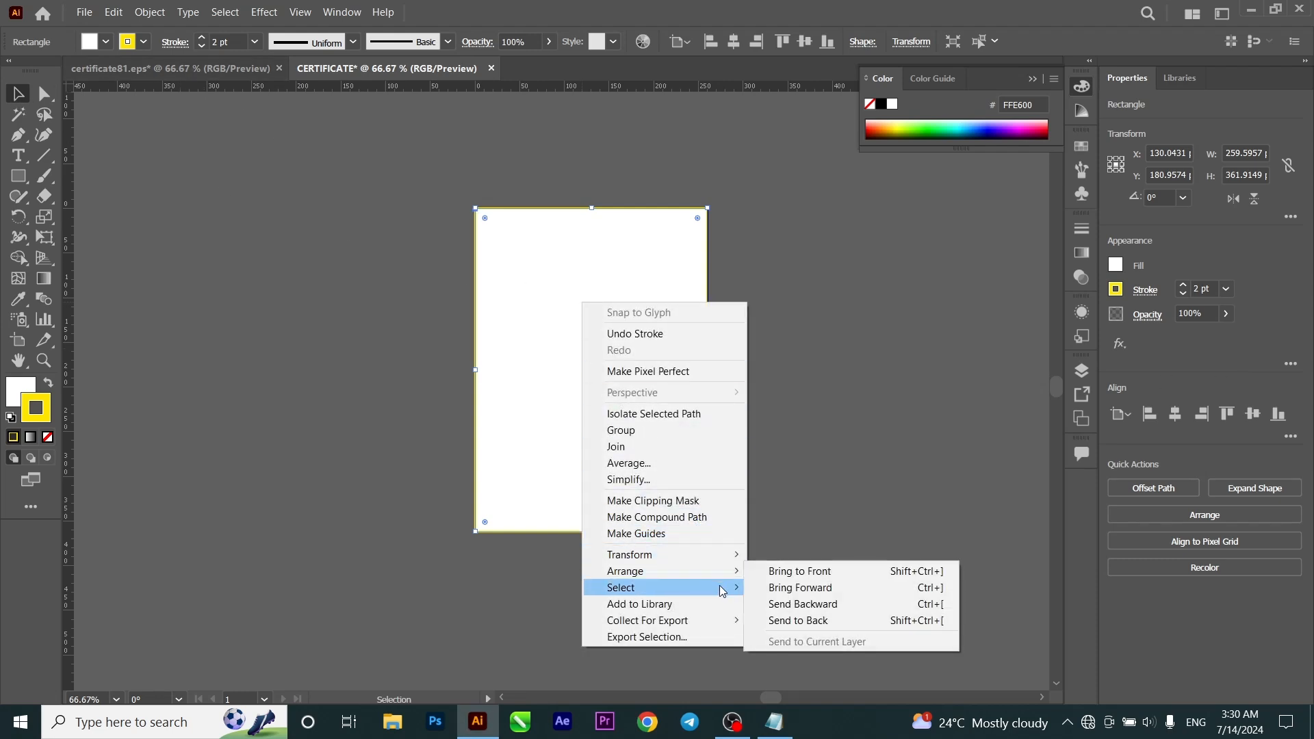
click(794, 620)
click(756, 414)
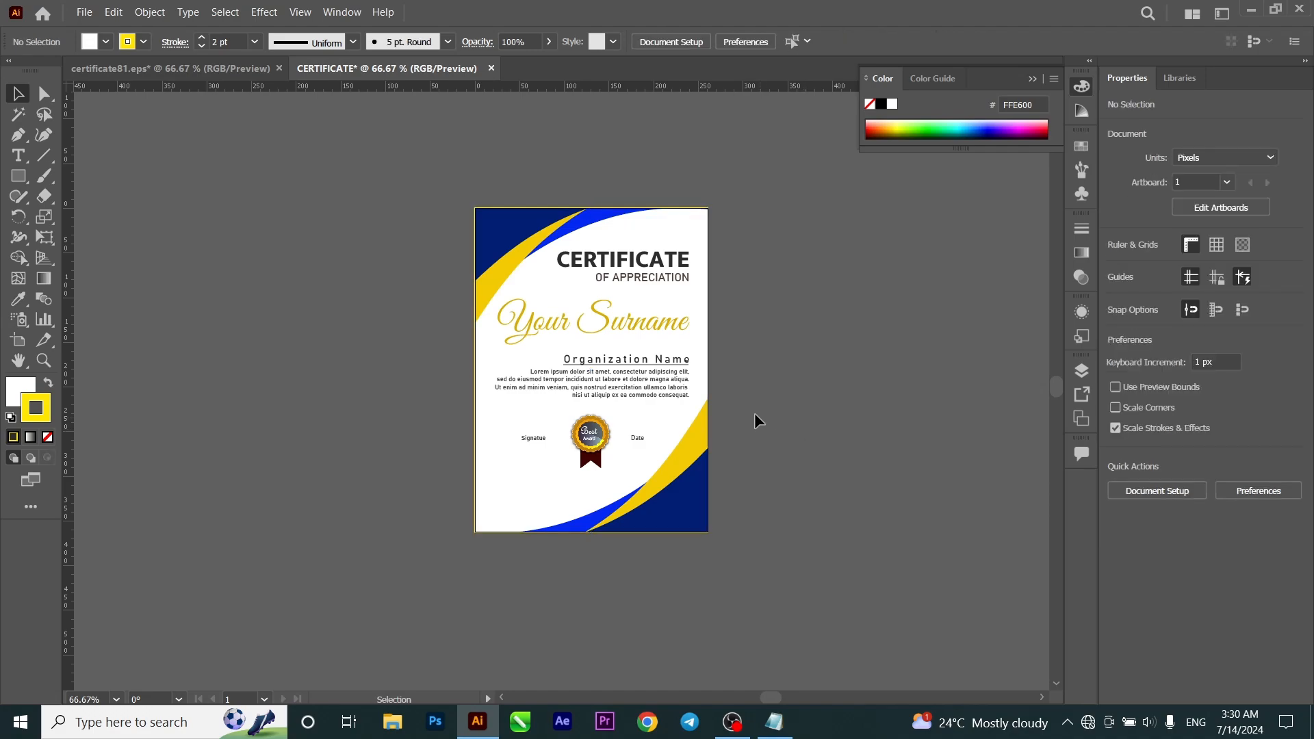
scroll(705, 377, up, 6)
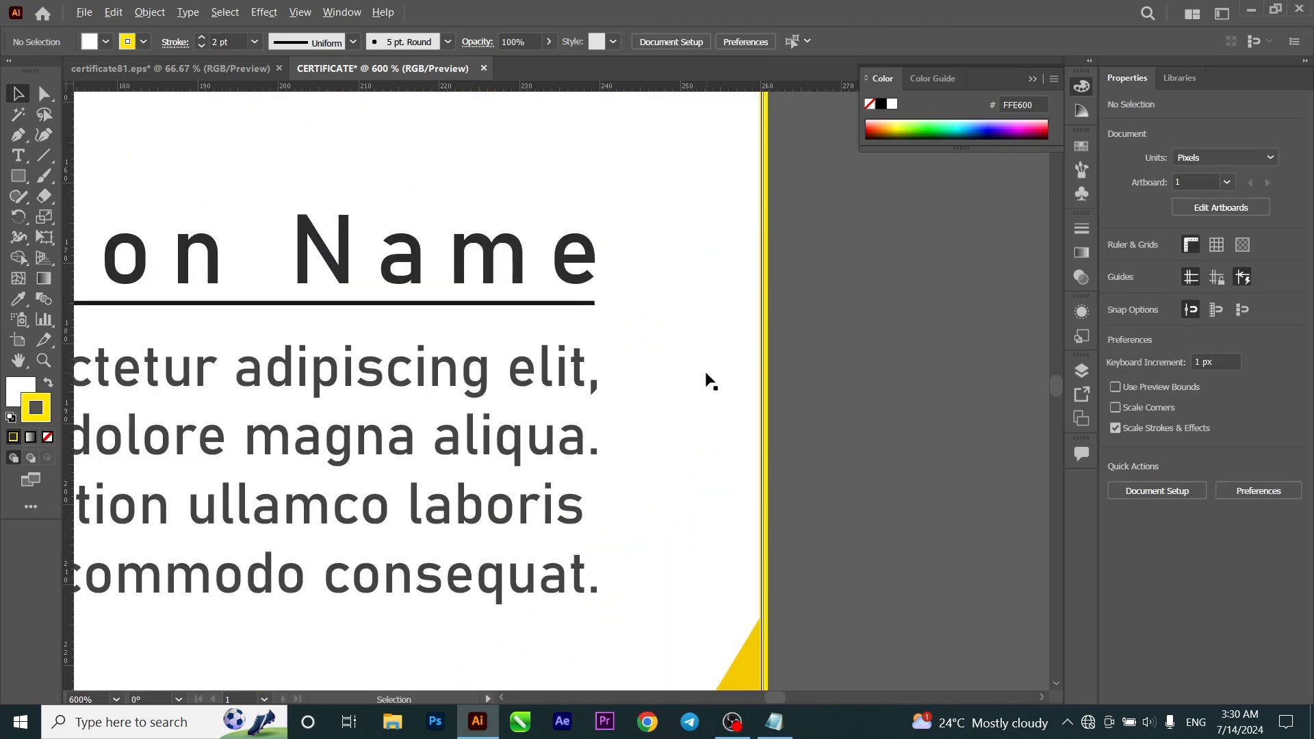
scroll(710, 381, down, 4)
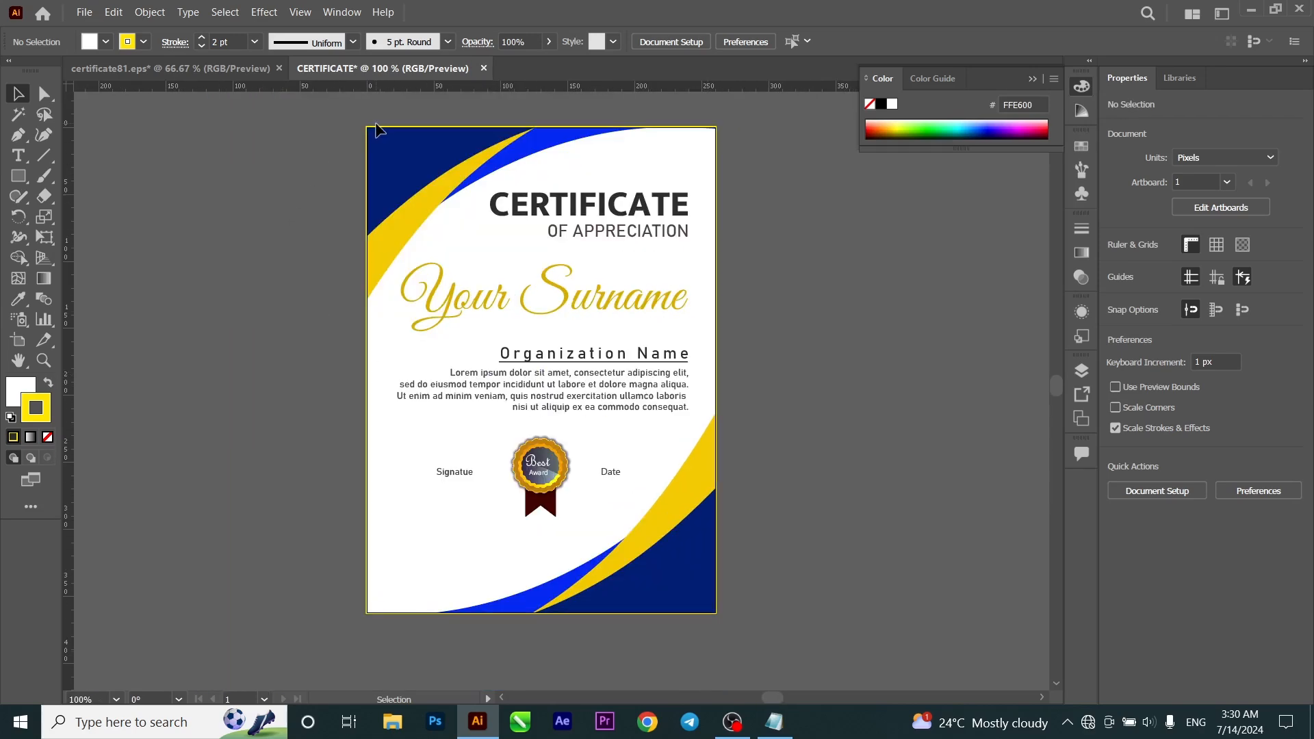
Step: Lock the clip group holding the blue and yellow corner curves, in its original position
drag(376, 133, 345, 135)
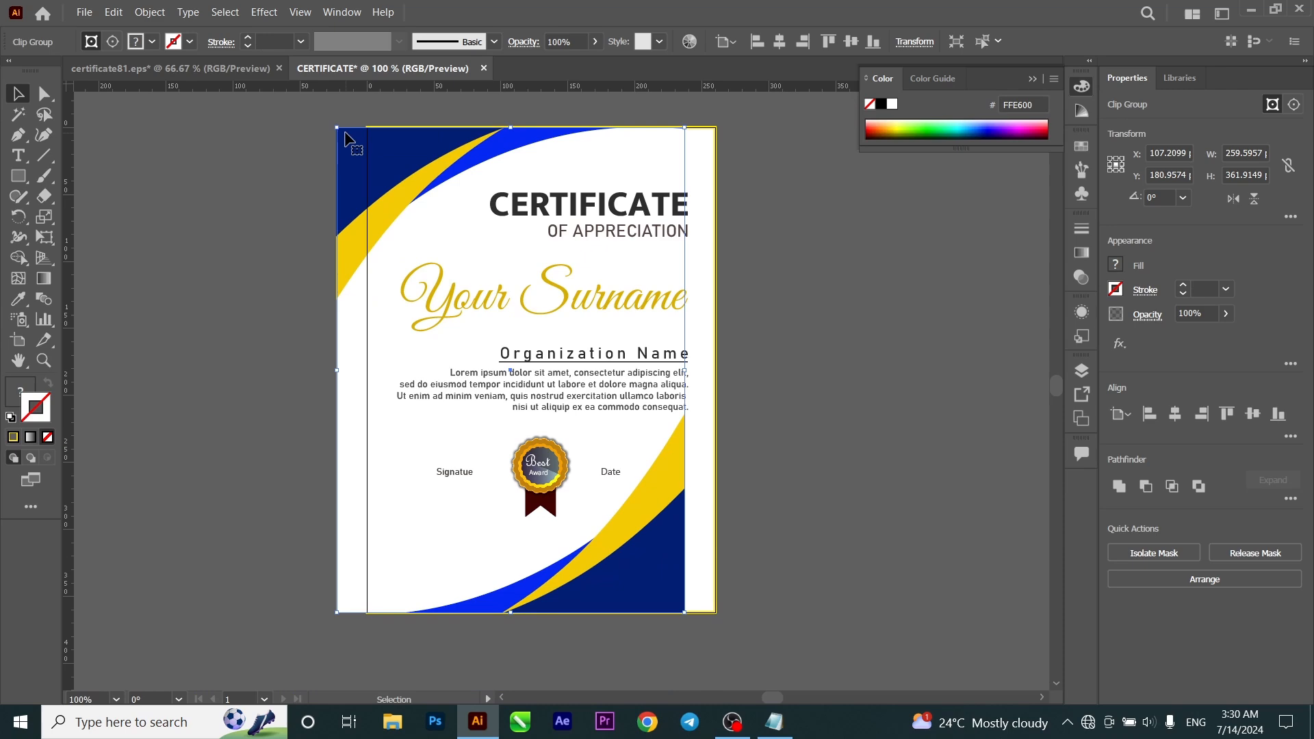
key(ctrl+z)
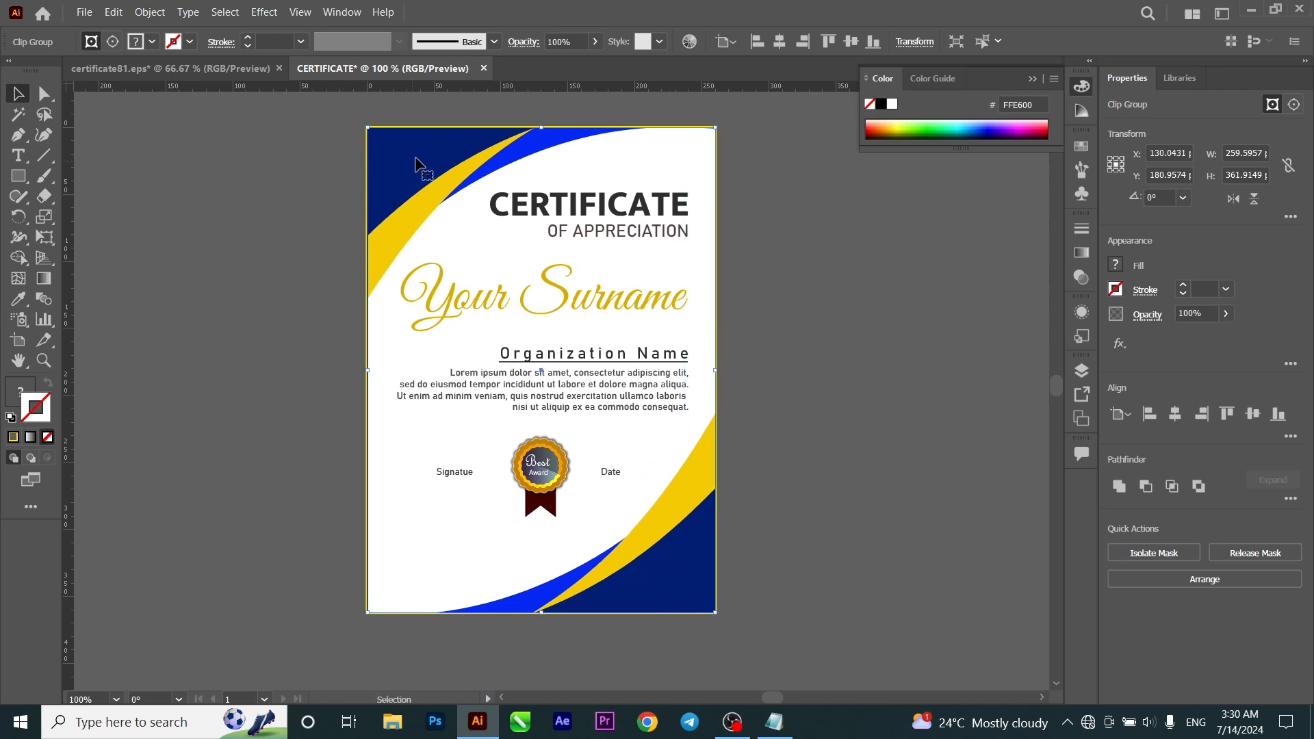
click(150, 12)
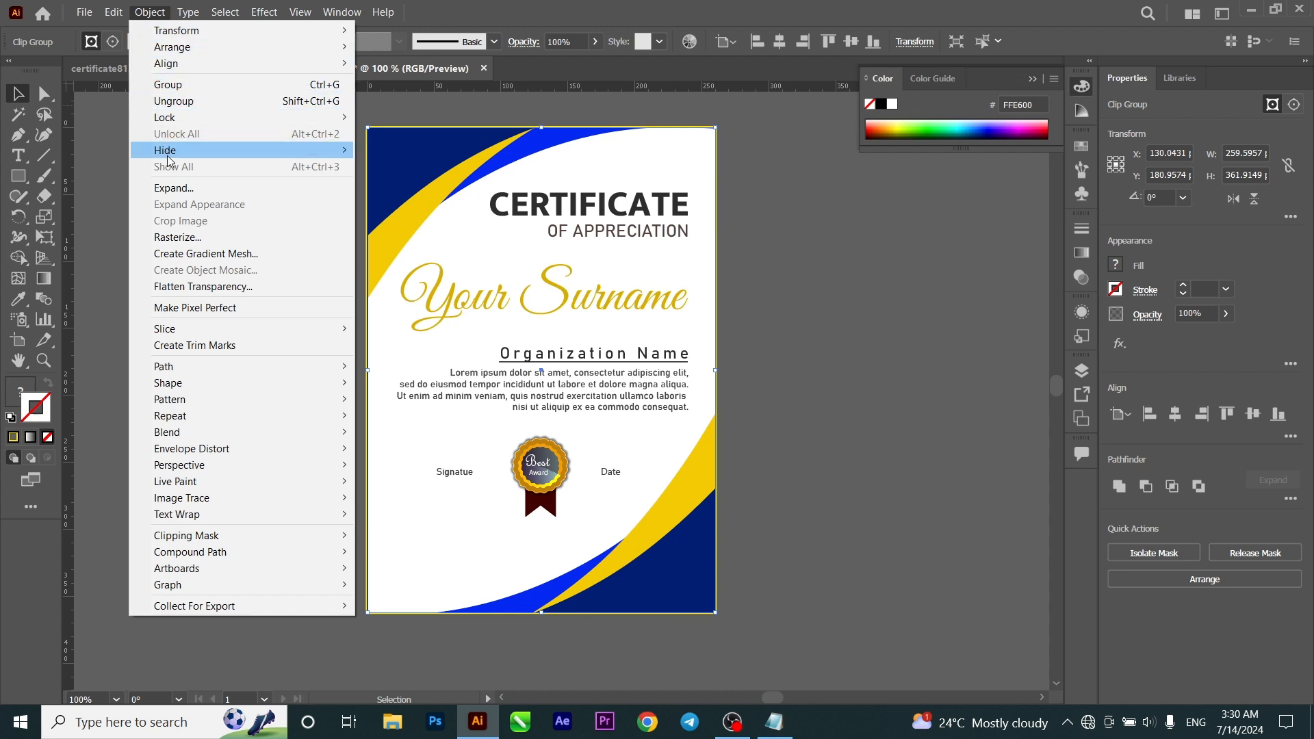
click(411, 117)
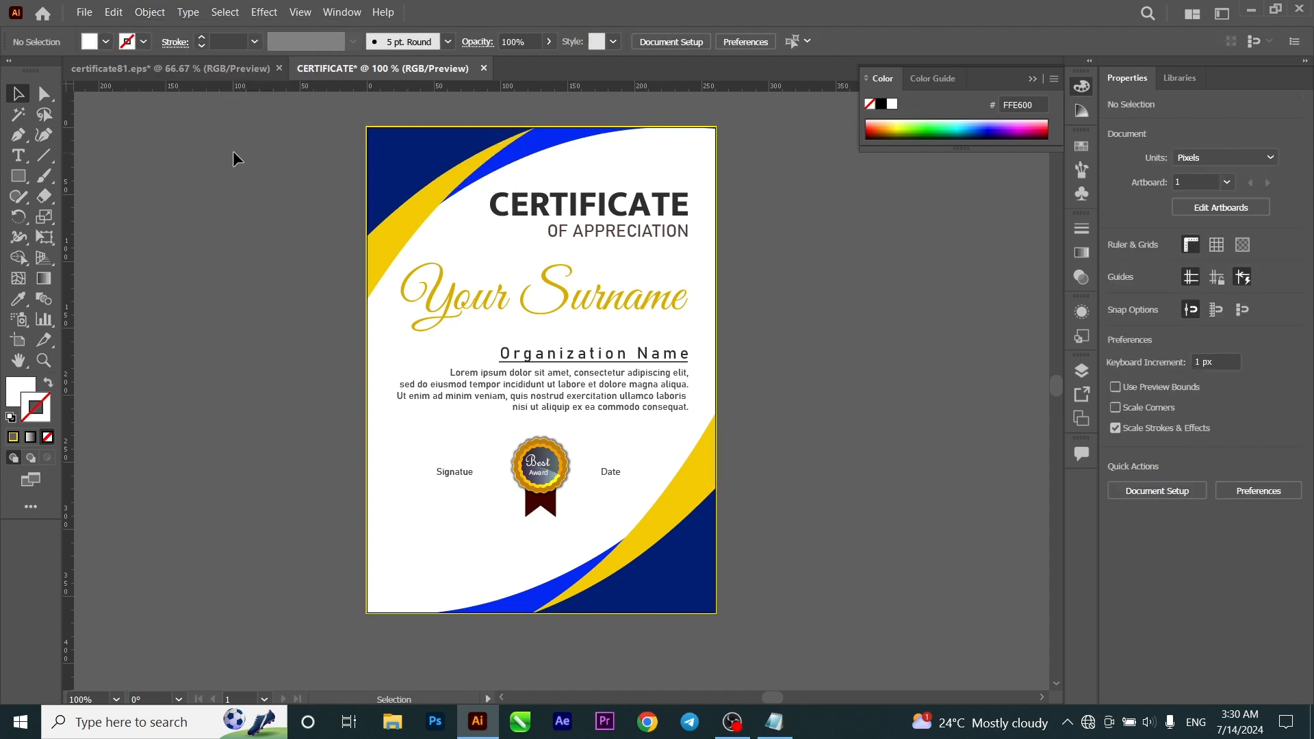
Step: Increase the yellow border rectangle's stroke weight to 4 pt
key(ctrl+a)
click(1226, 289)
click(1245, 415)
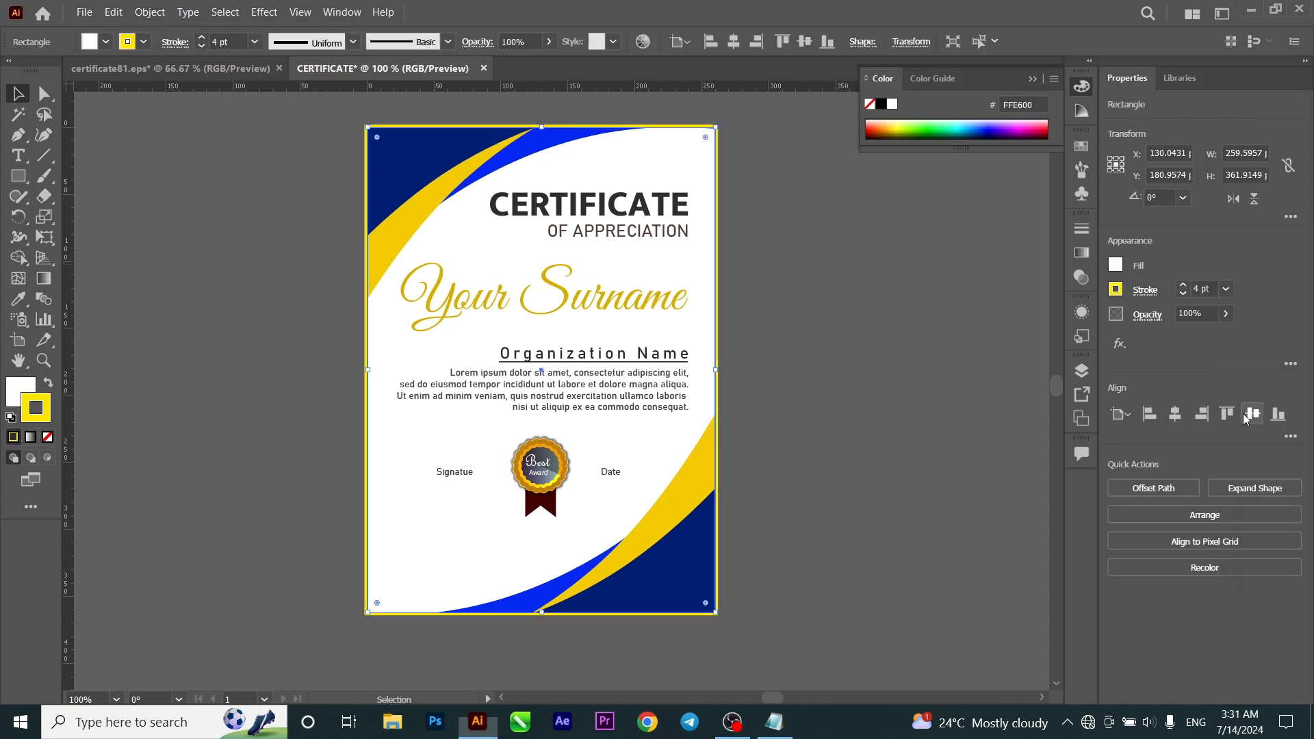
click(919, 350)
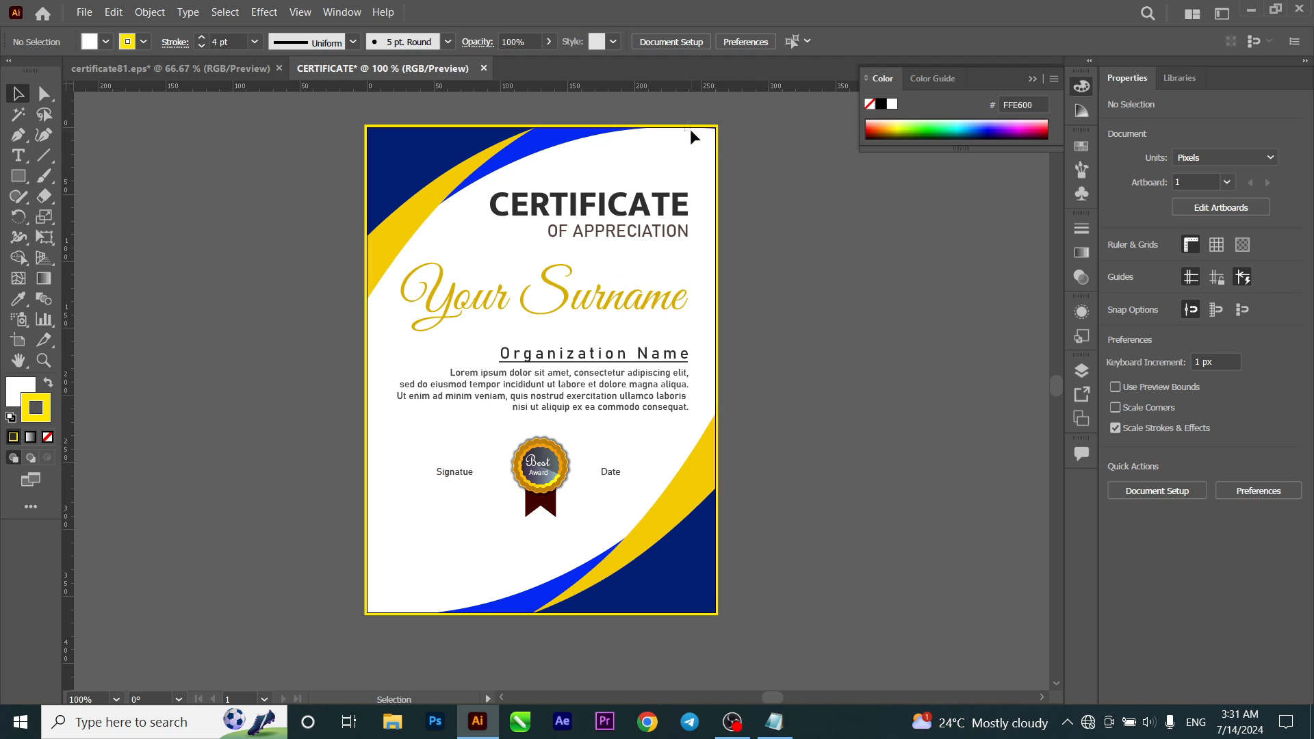
Step: Make a proportionally enlarged copy of the border rectangle, about 273 by 381 px, centred around the certificate
drag(691, 129, 665, 134)
key(ctrl+z)
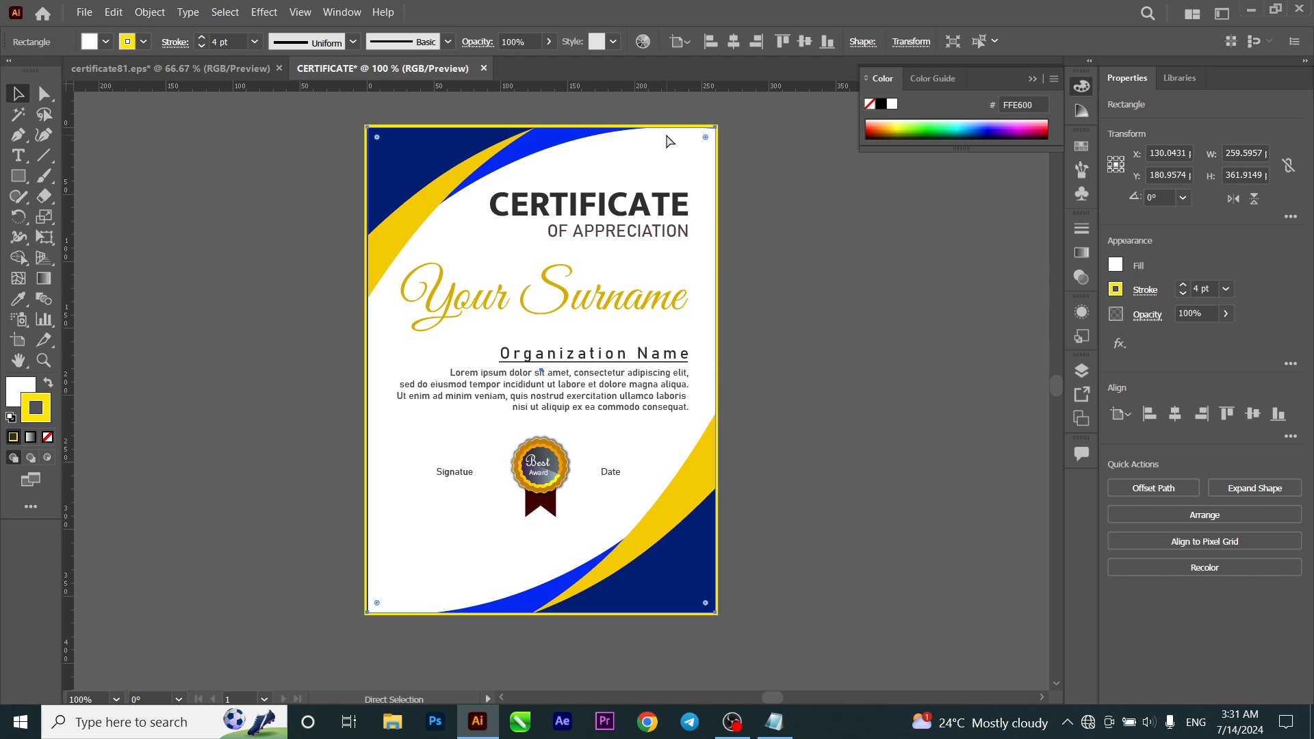
key(v)
drag(720, 128, 747, 118)
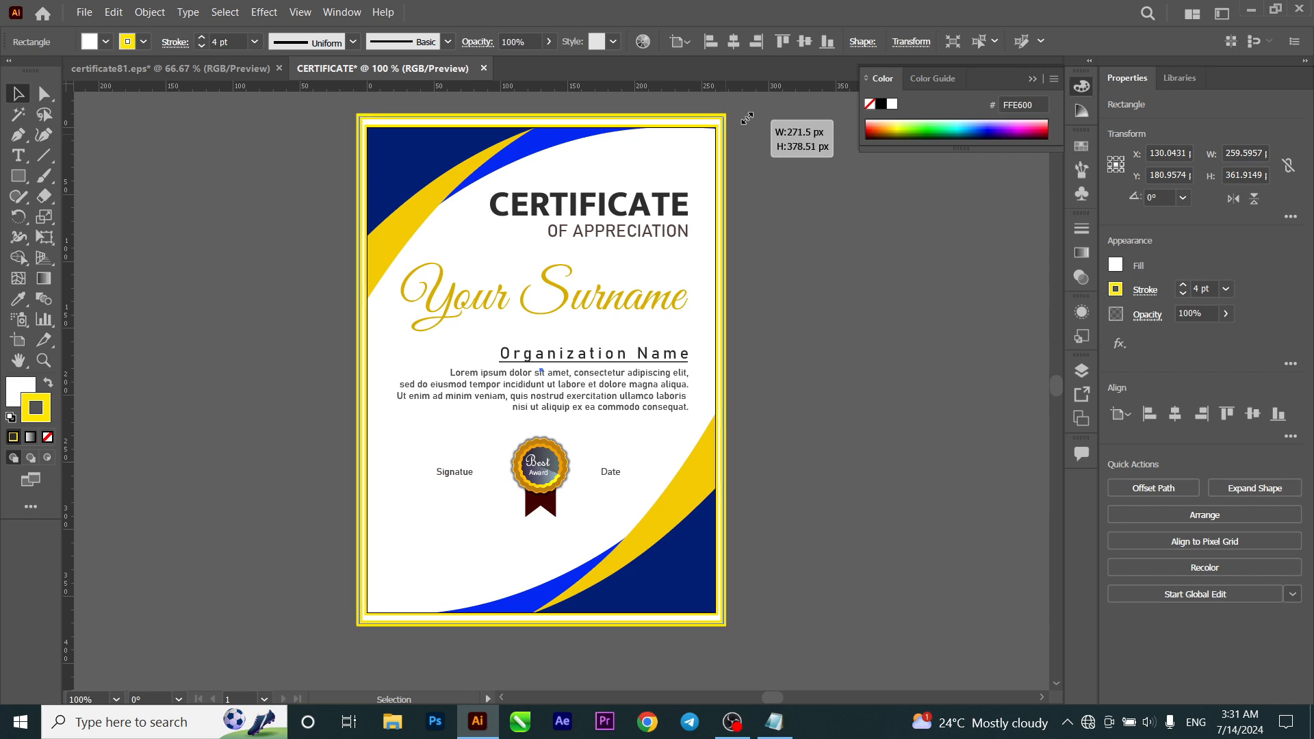
drag(747, 119, 749, 116)
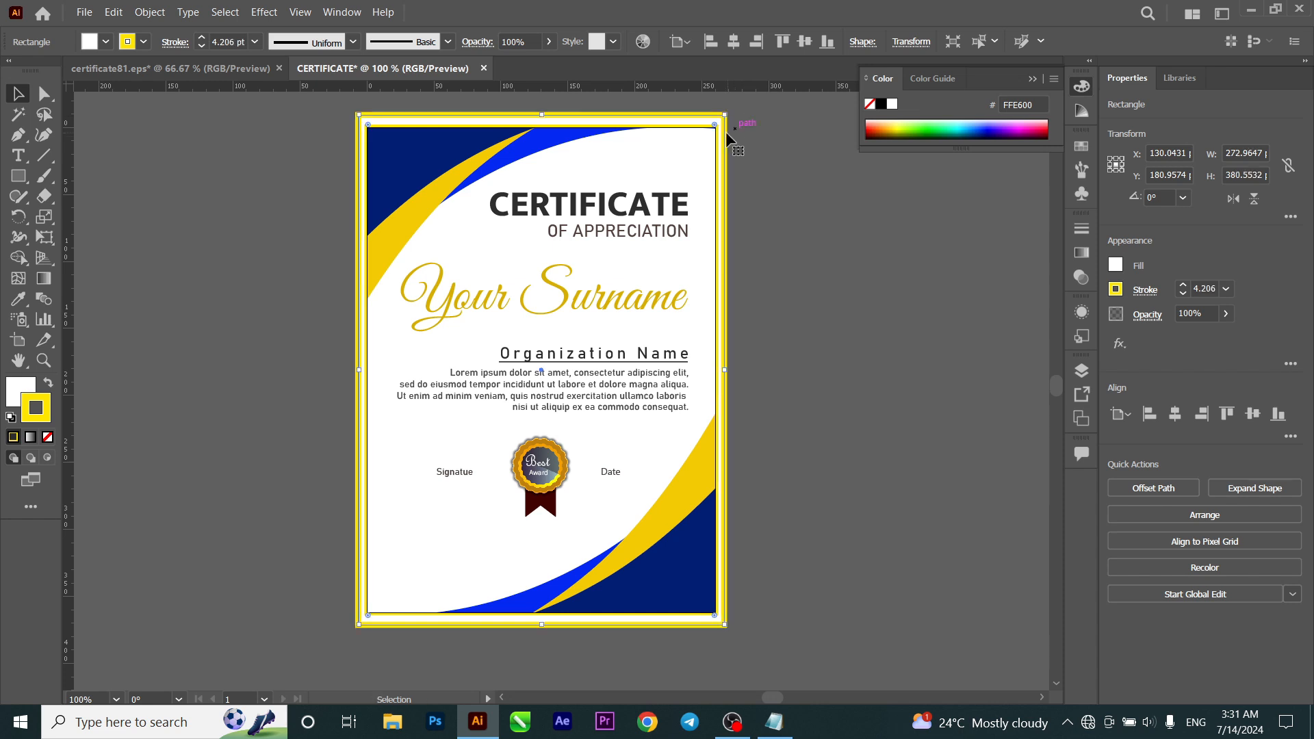
Step: Give the outer rectangle a darker gold C6AE00 fill and no stroke
click(48, 384)
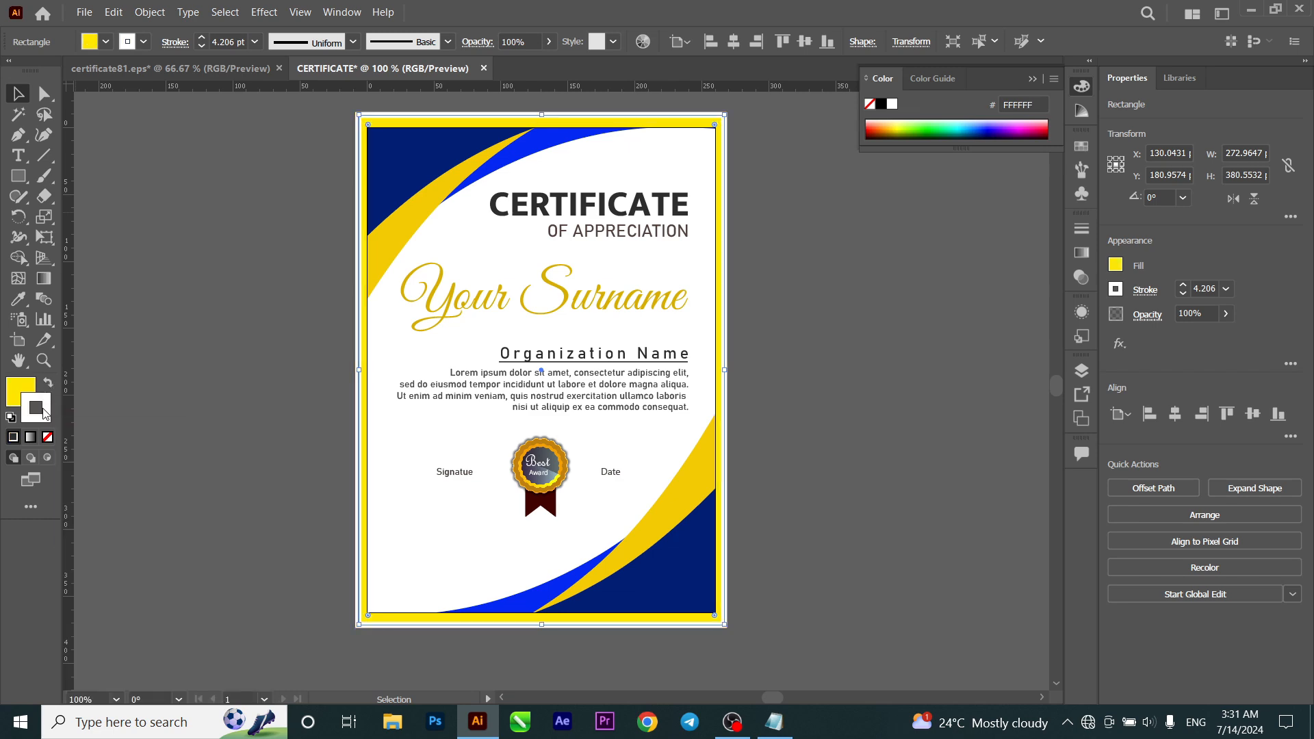
click(48, 438)
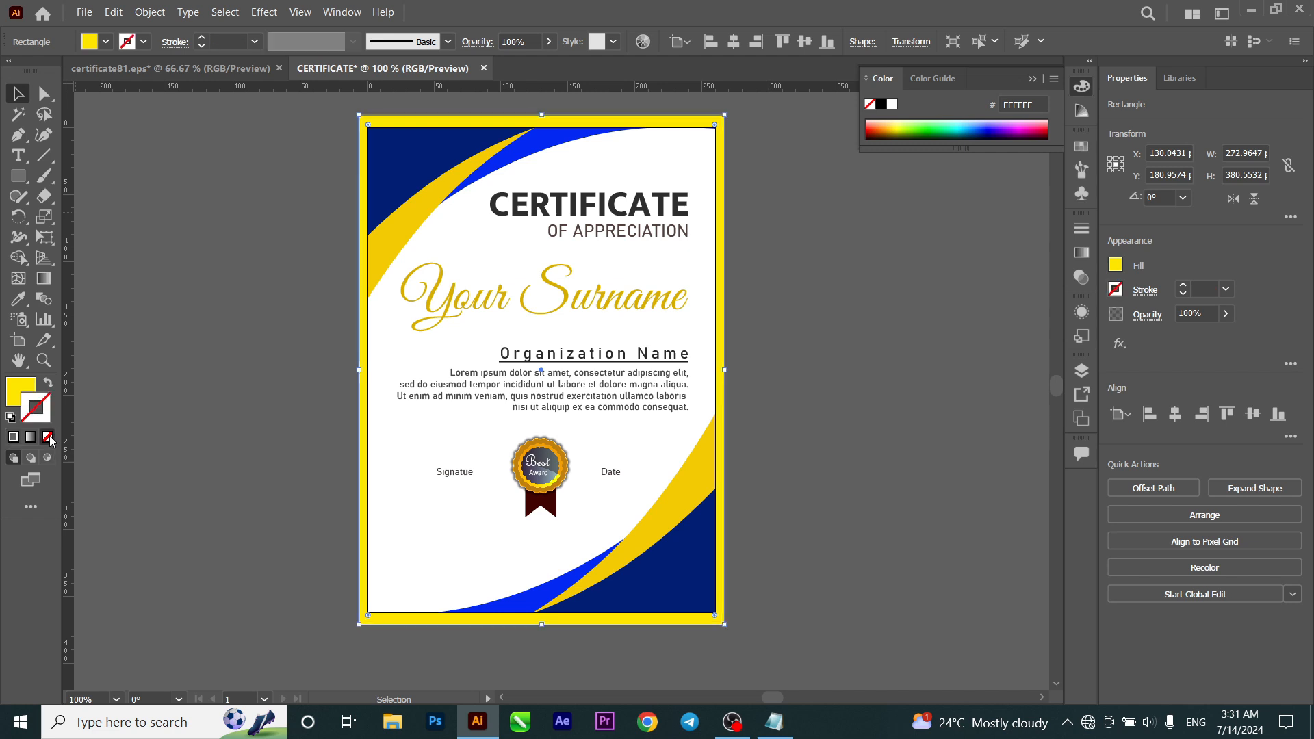
double_click(25, 393)
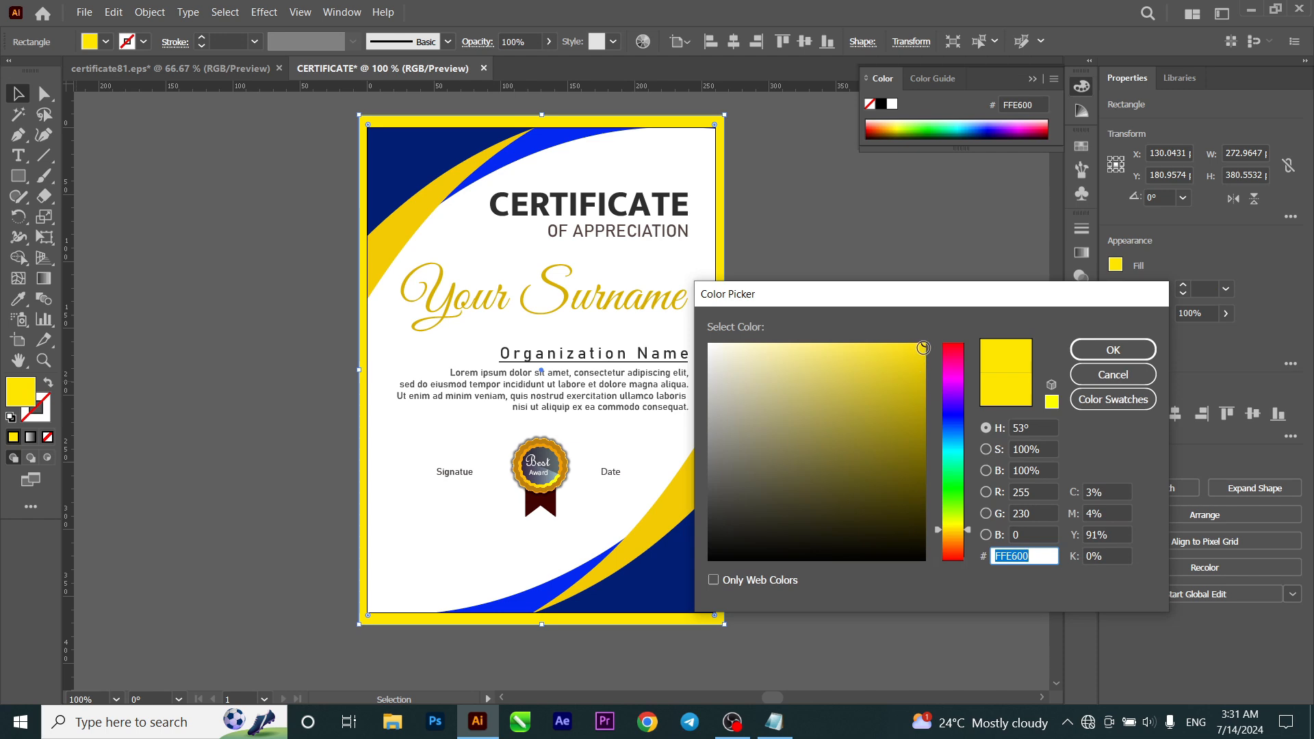
click(927, 347)
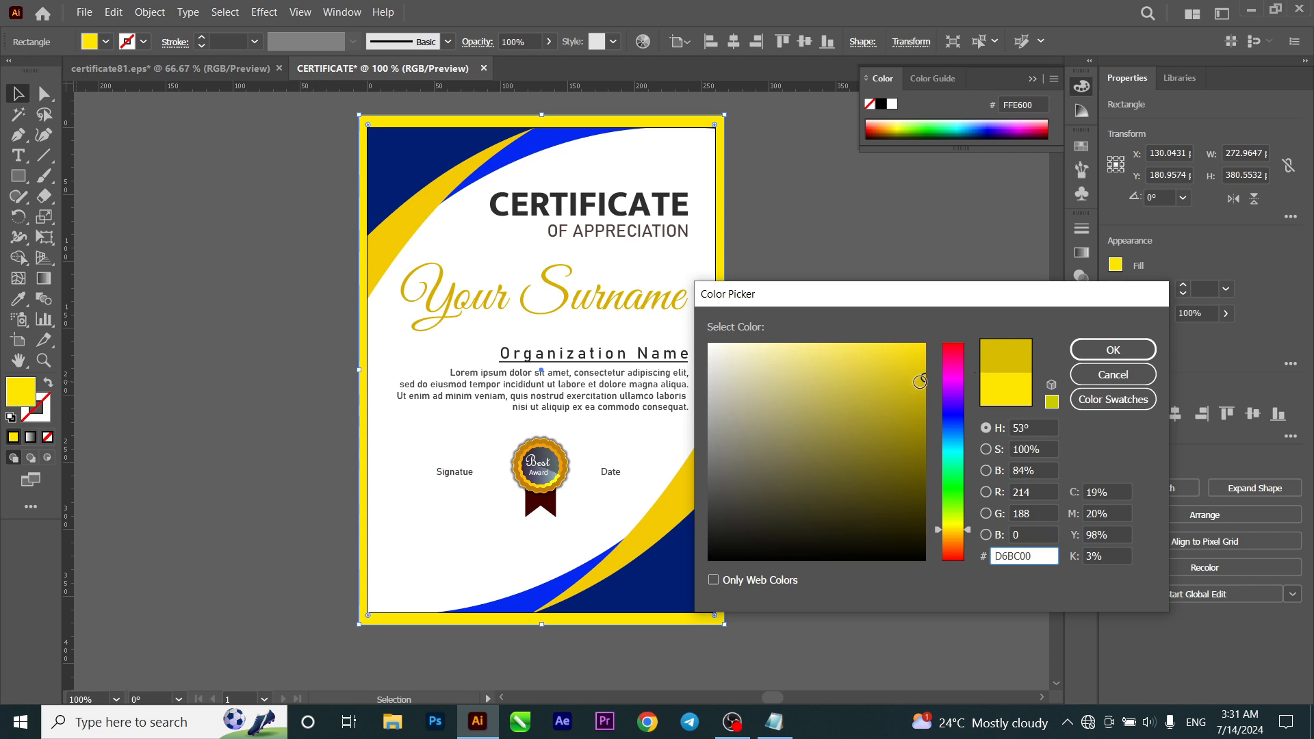
click(1113, 350)
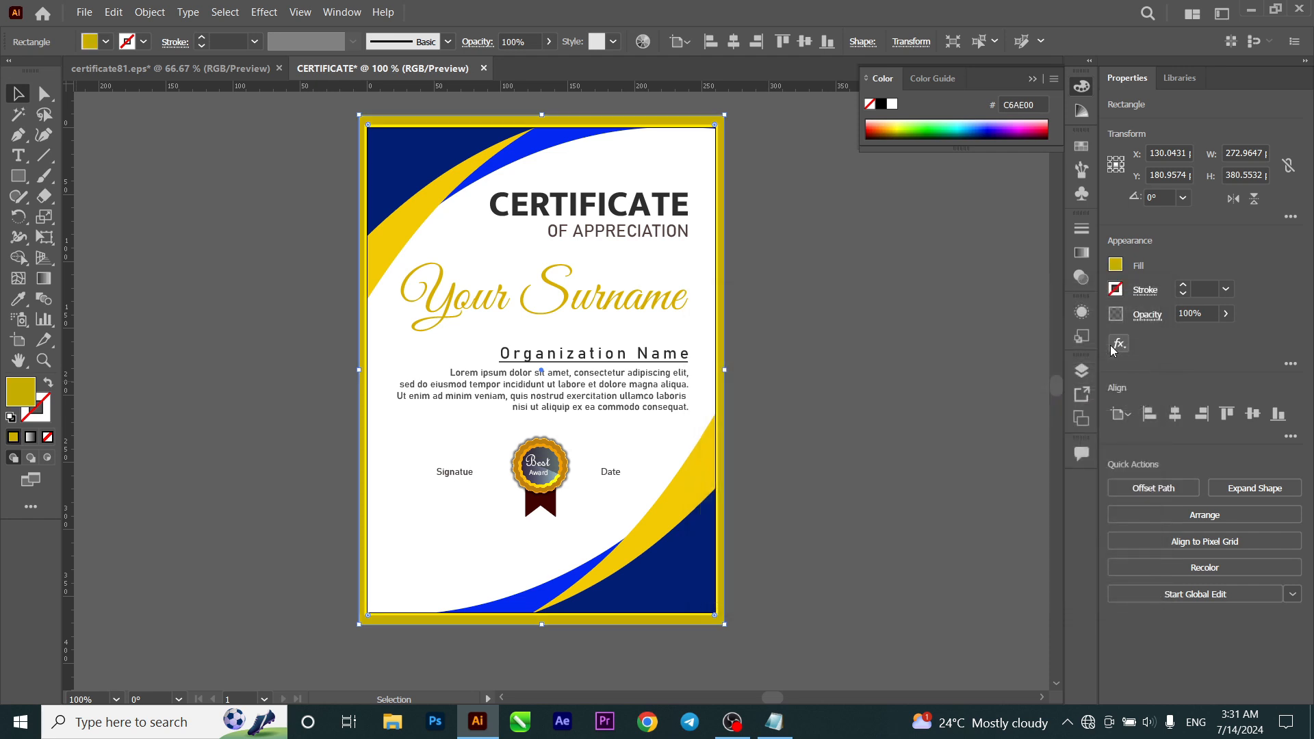
click(890, 261)
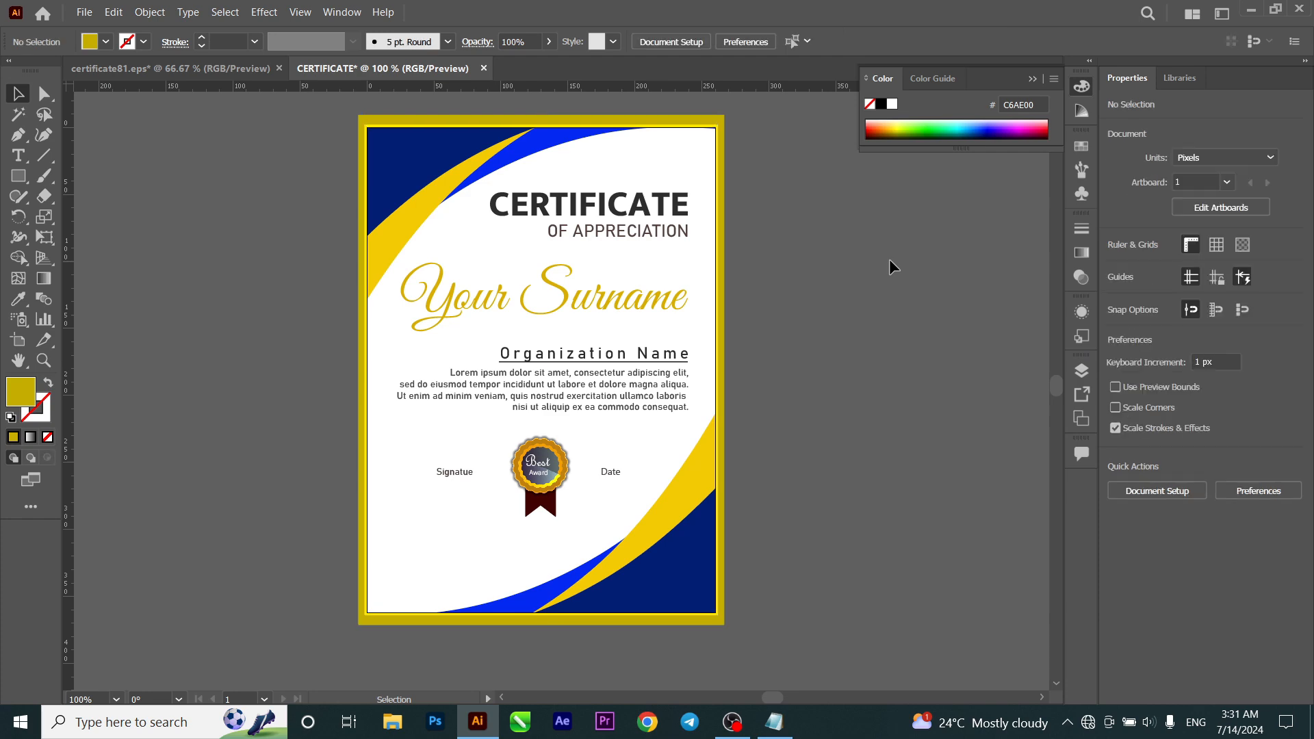
Step: Apply a previewed Multiply drop shadow at 75% opacity to the inner white rectangle, with X and Y offsets of 0 px
click(718, 594)
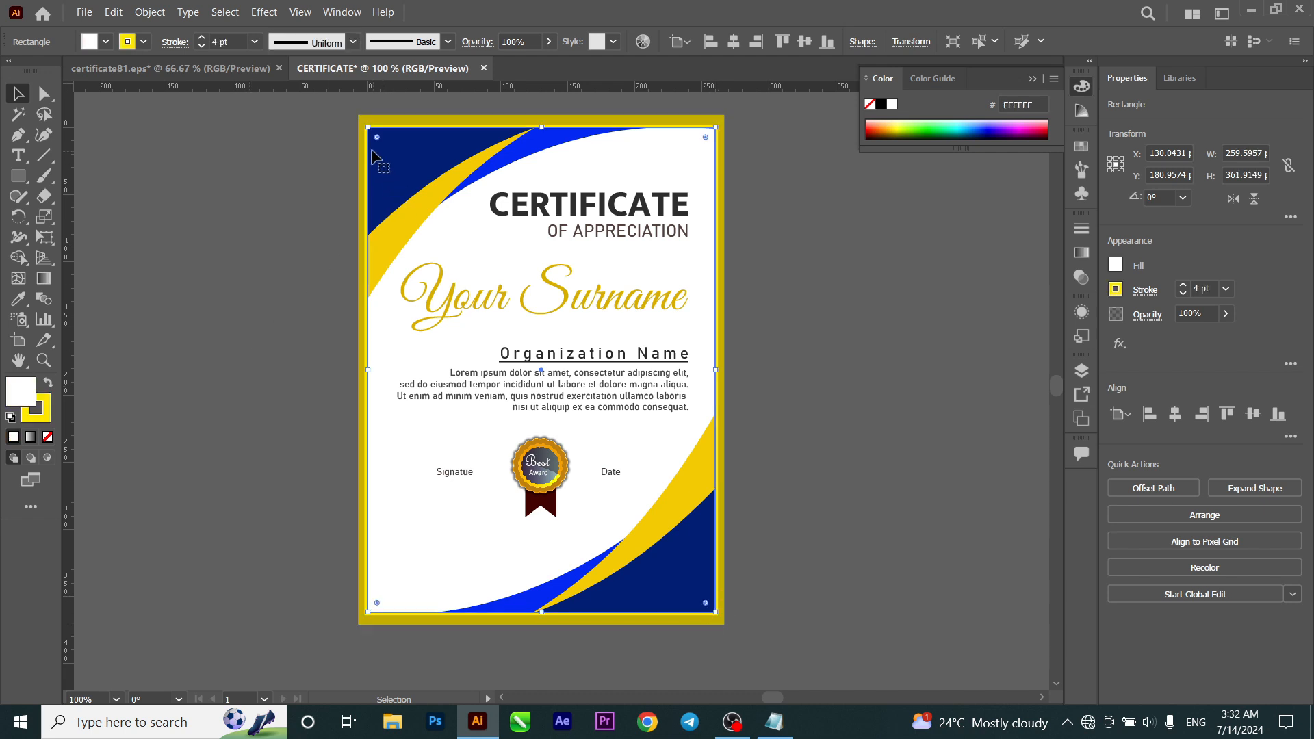
click(264, 12)
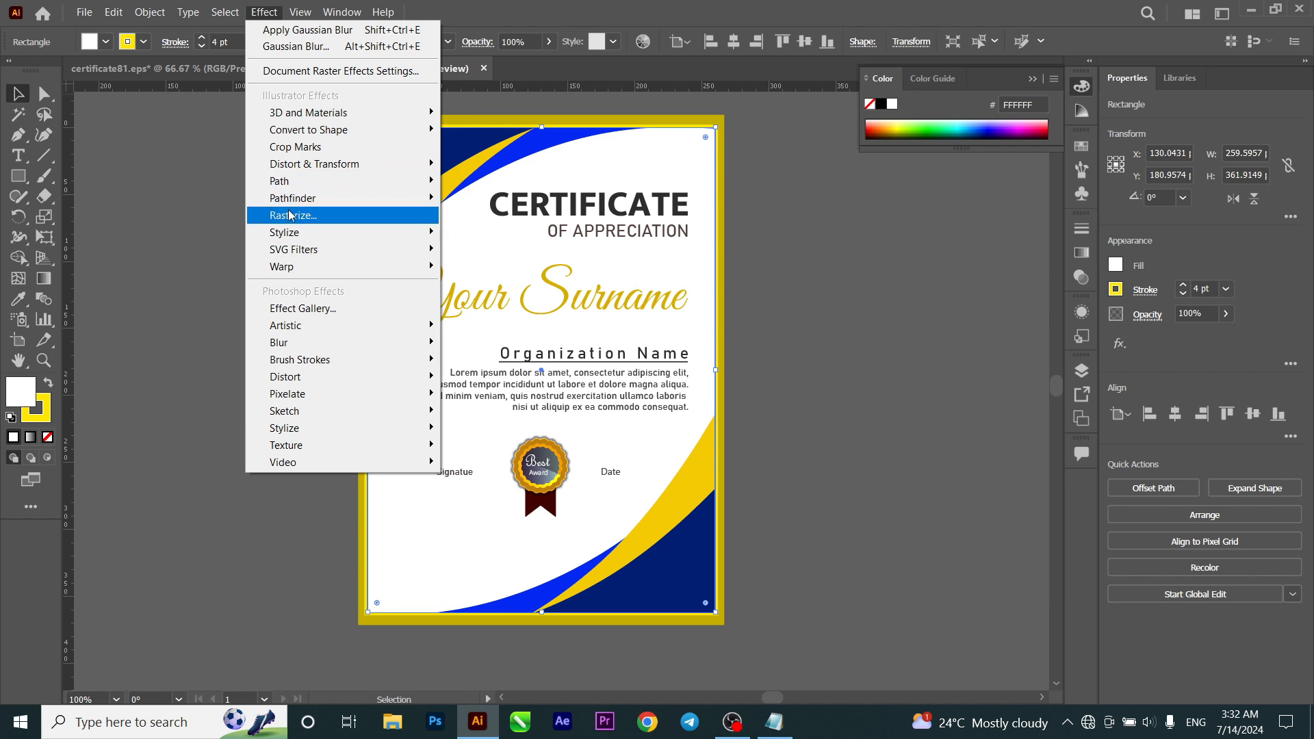
mouse_move(290, 233)
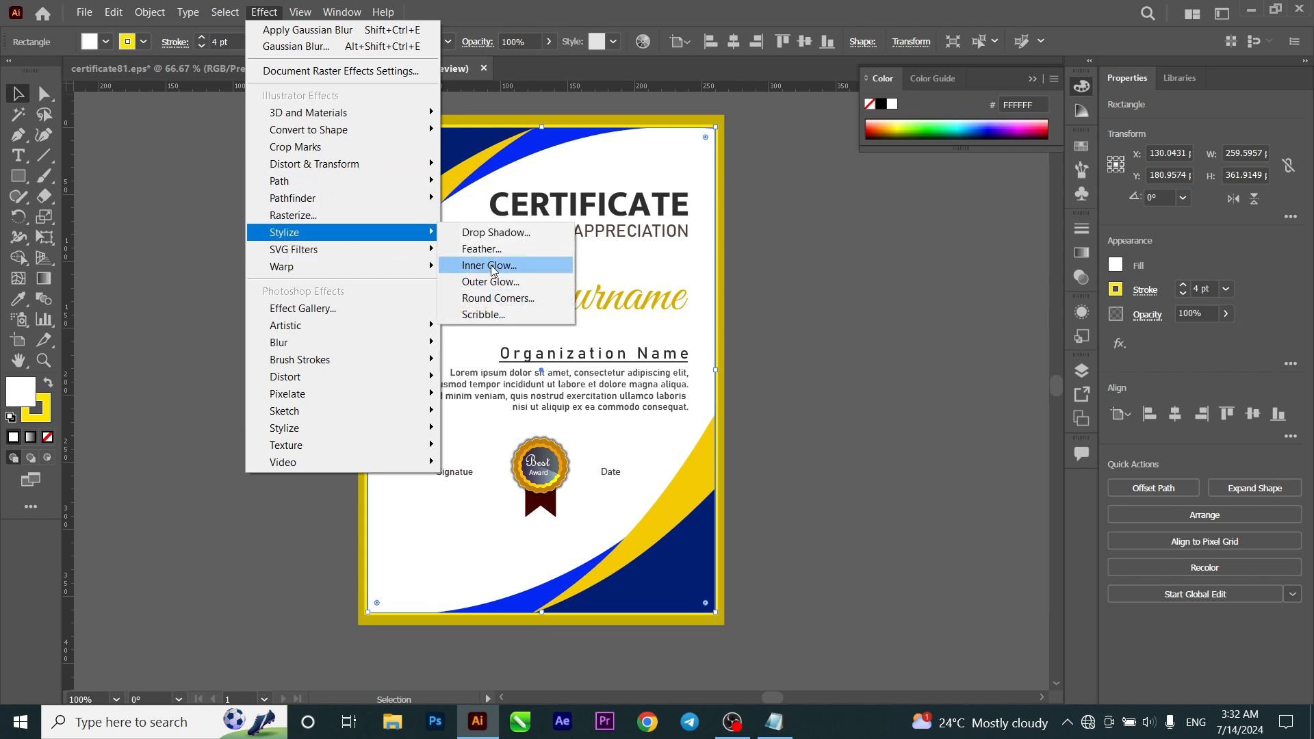
click(496, 233)
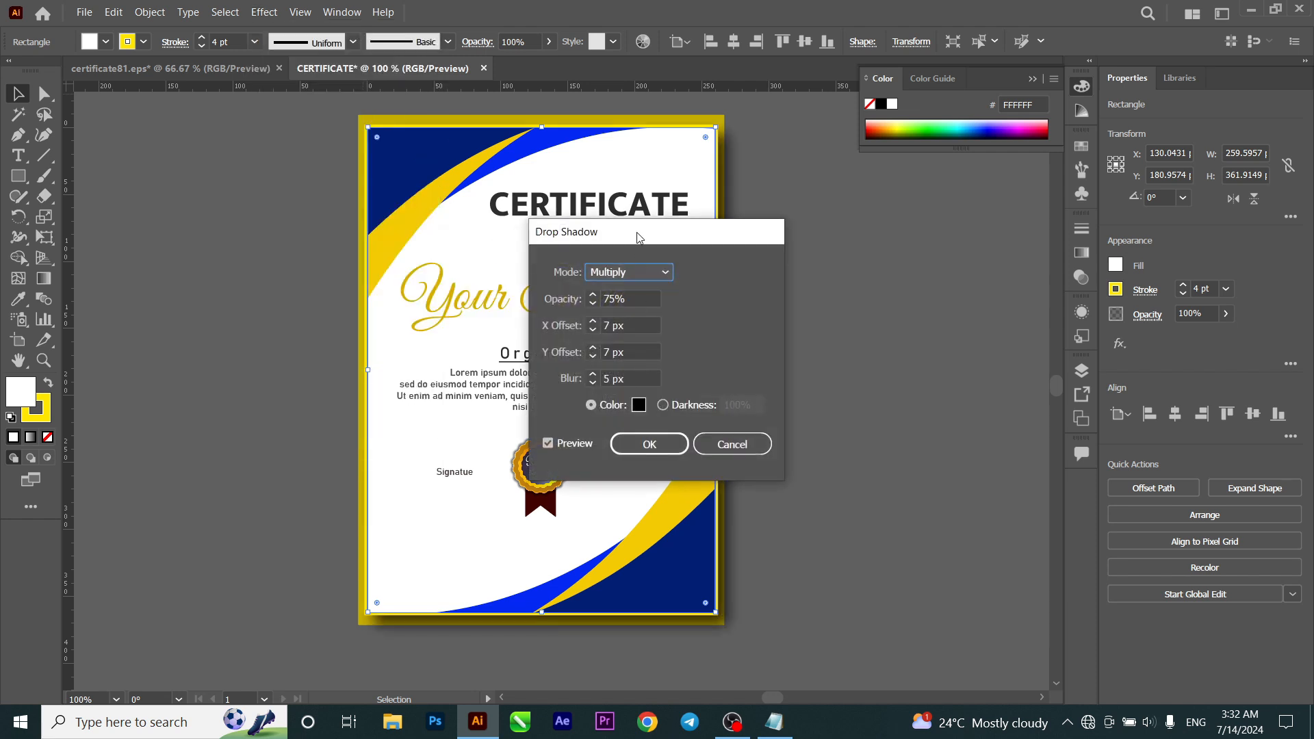
drag(677, 241, 931, 276)
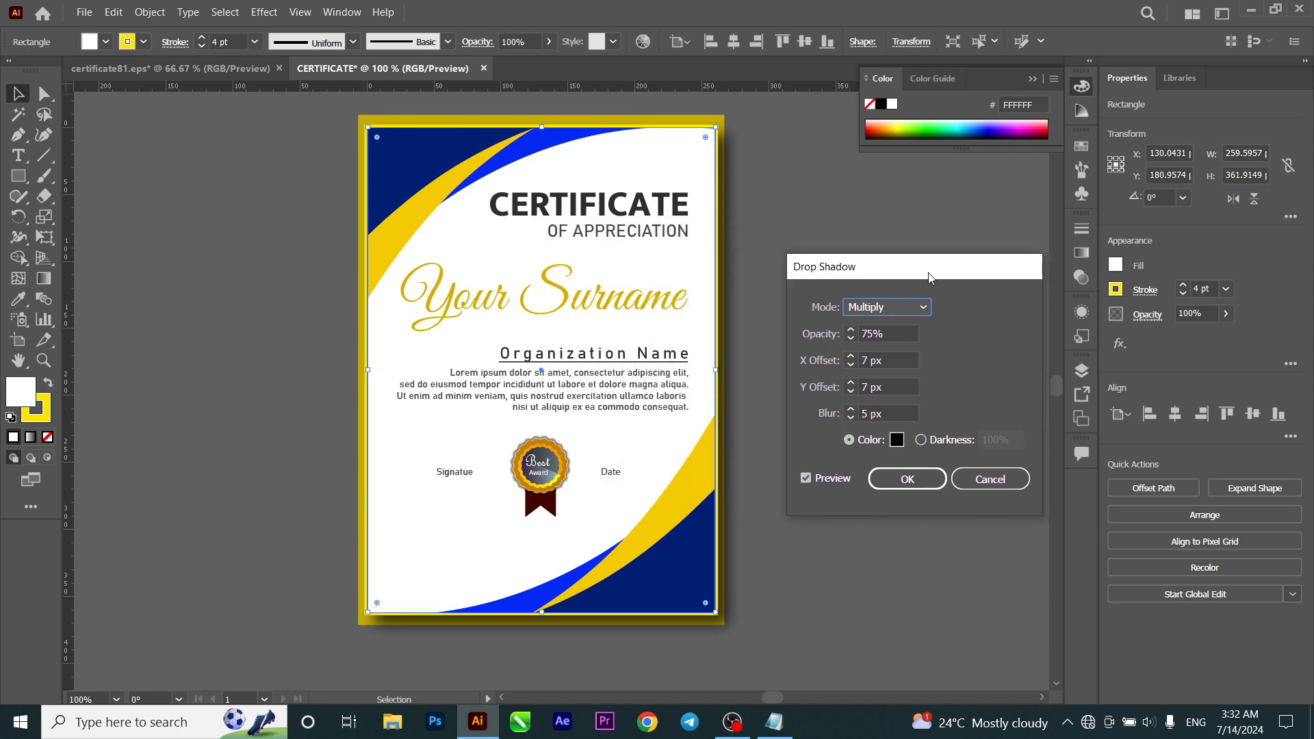
click(870, 360)
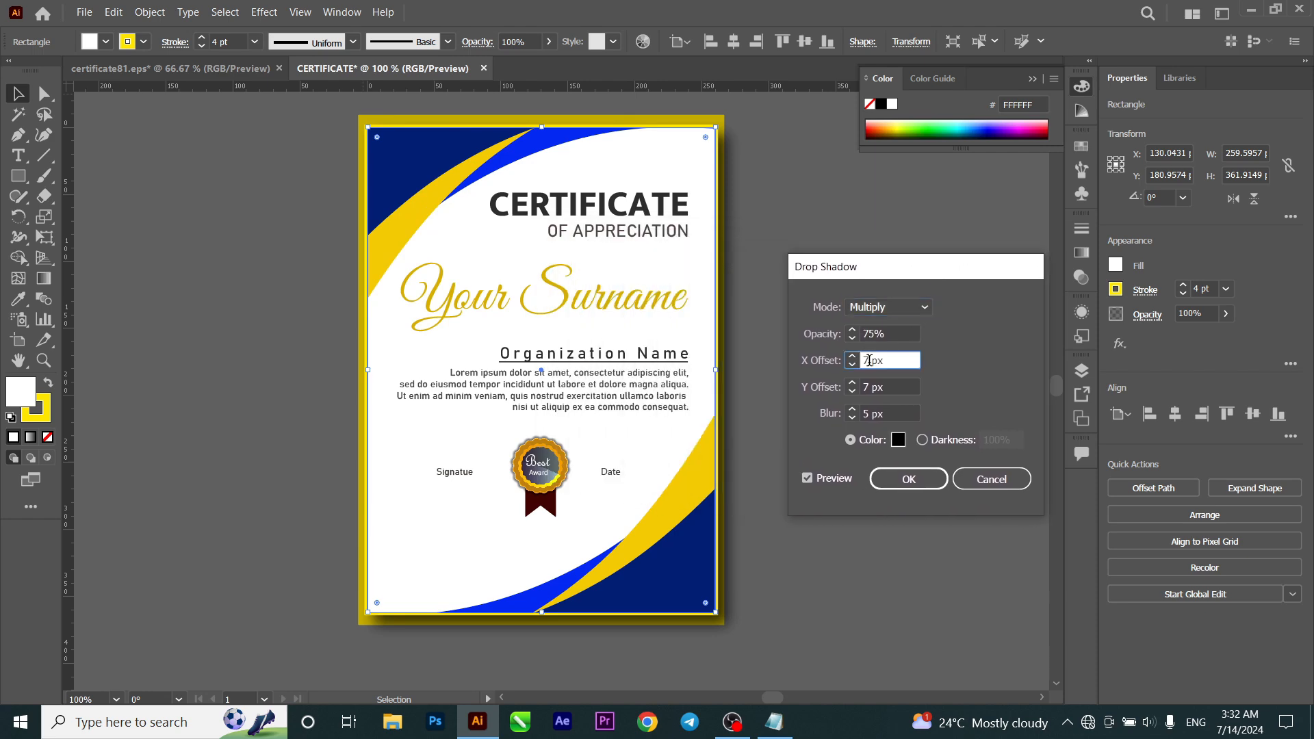
click(808, 479)
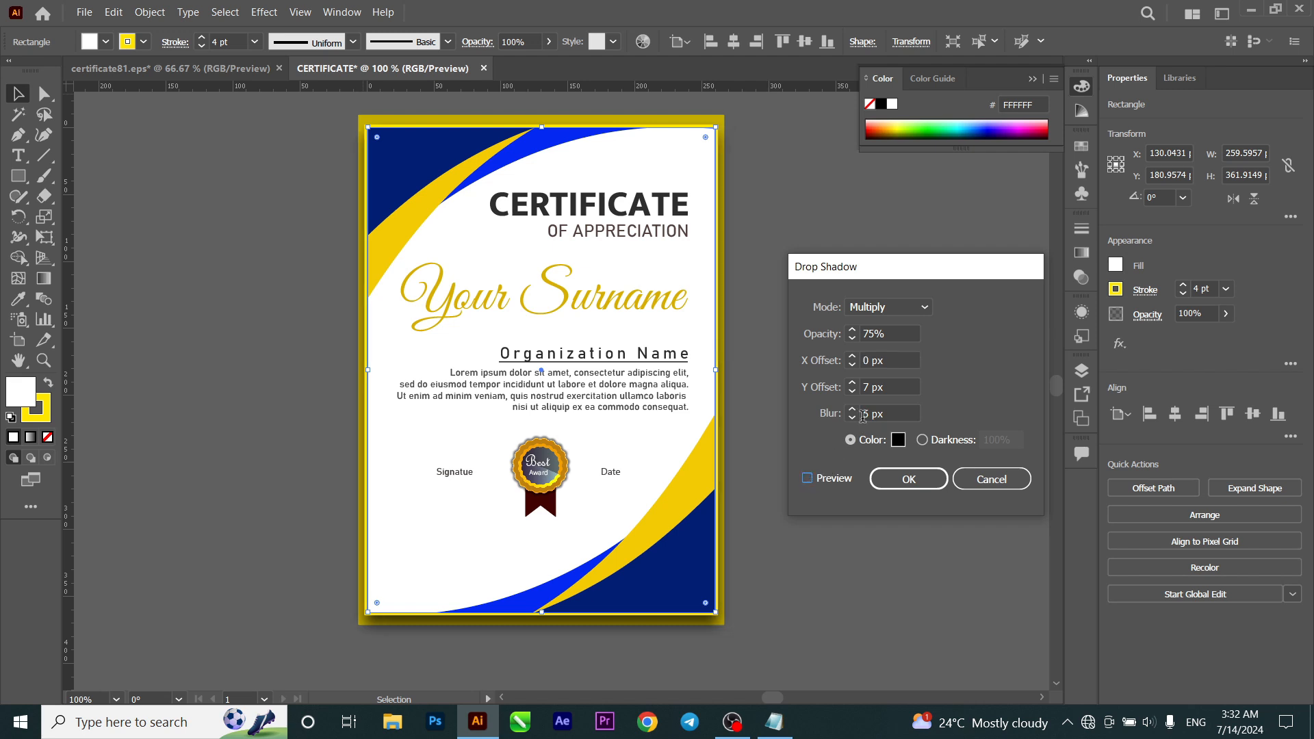
double_click(870, 387)
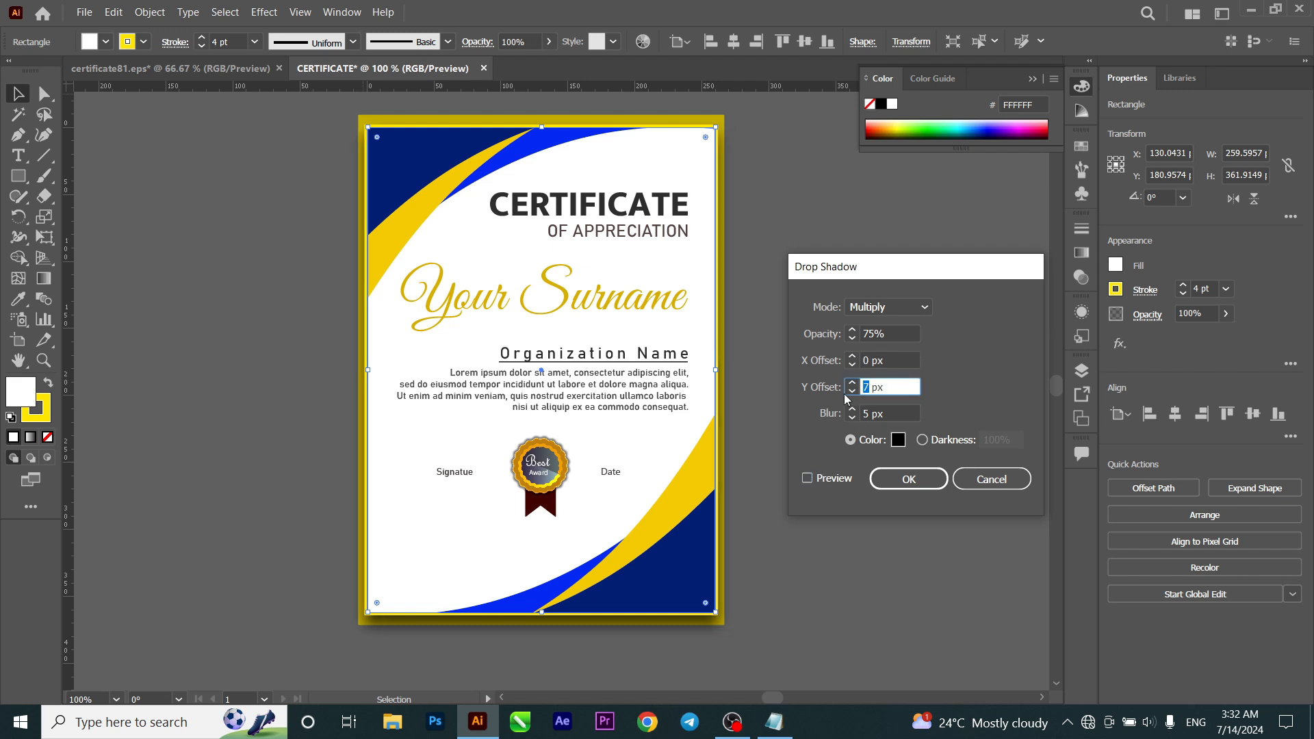
click(807, 478)
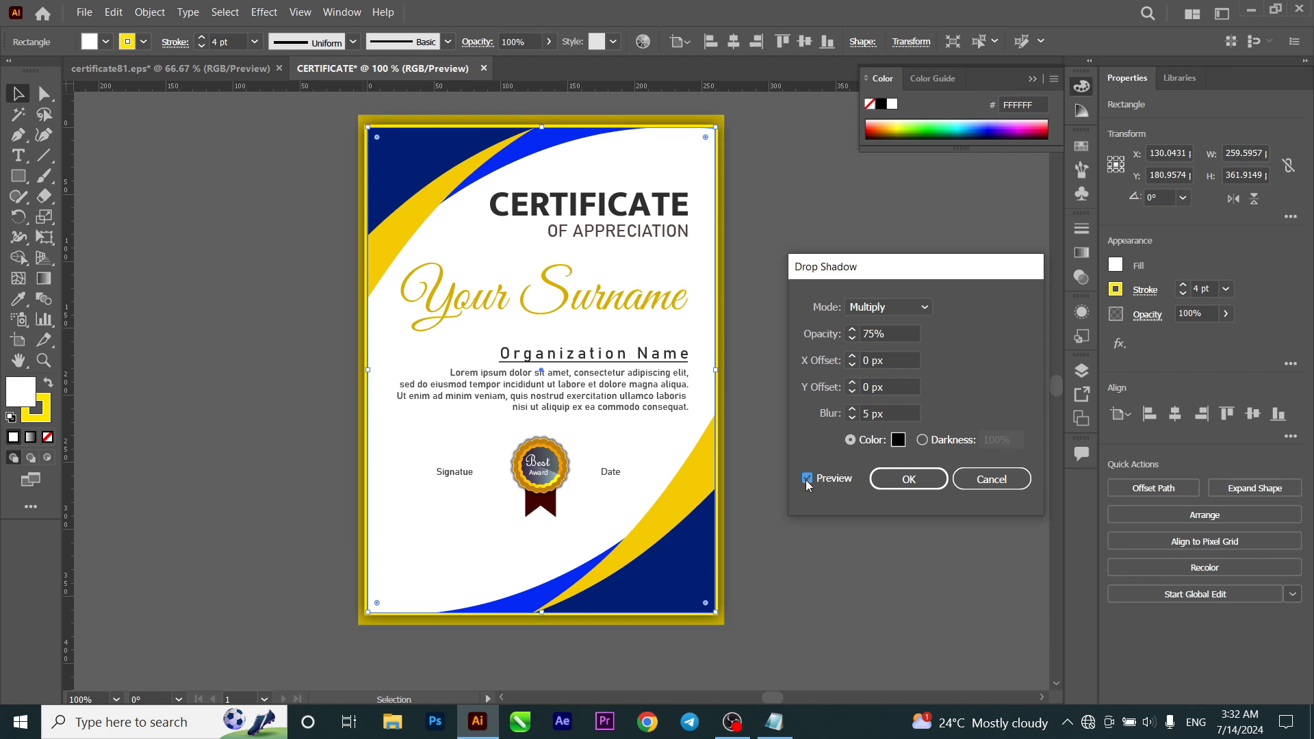
Step: Set the drop shadow's blur to 2 px and apply the effect
double_click(868, 413)
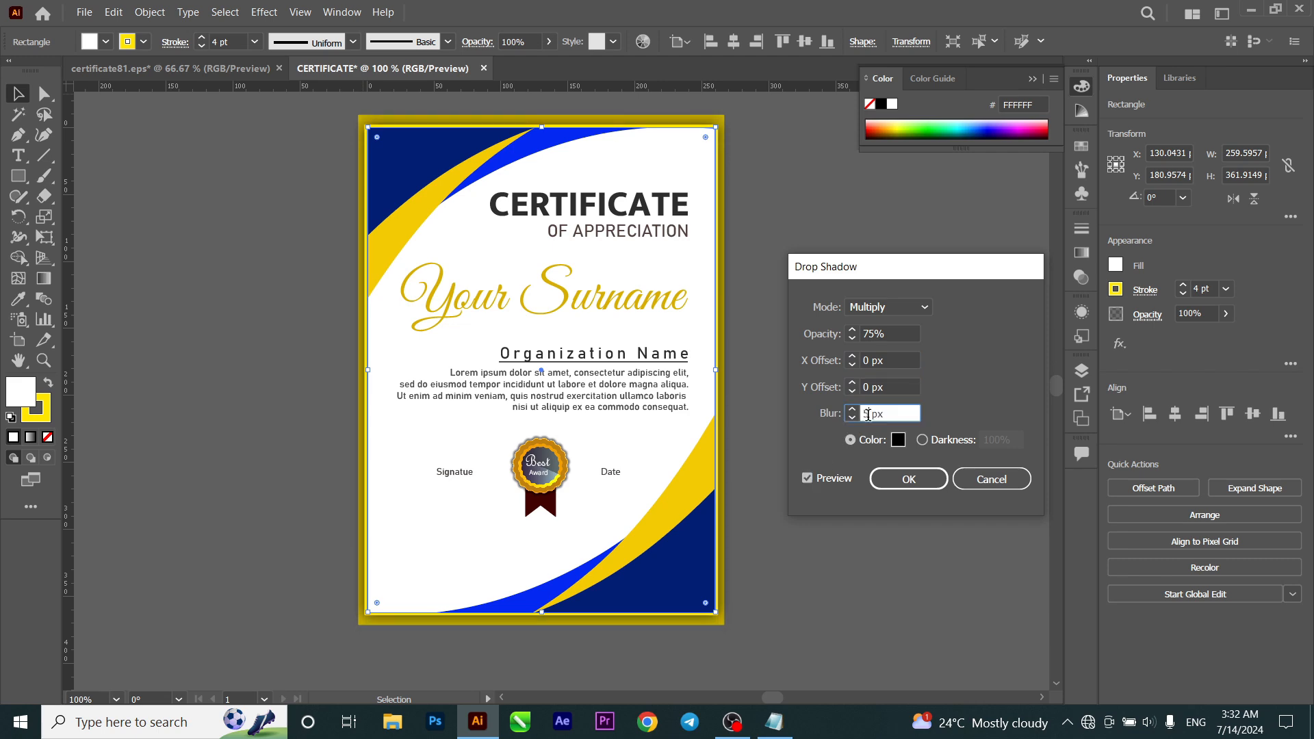
scroll(863, 415, down, 3)
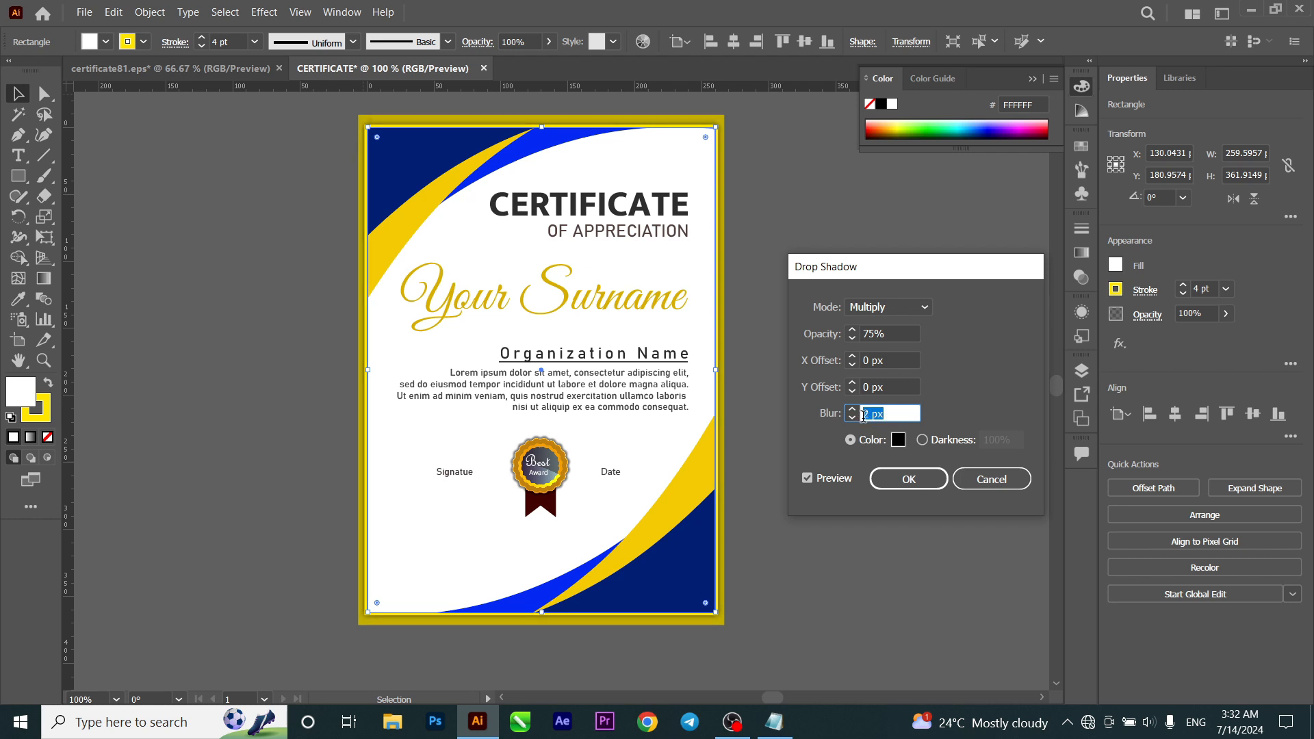
scroll(864, 415, down, 1)
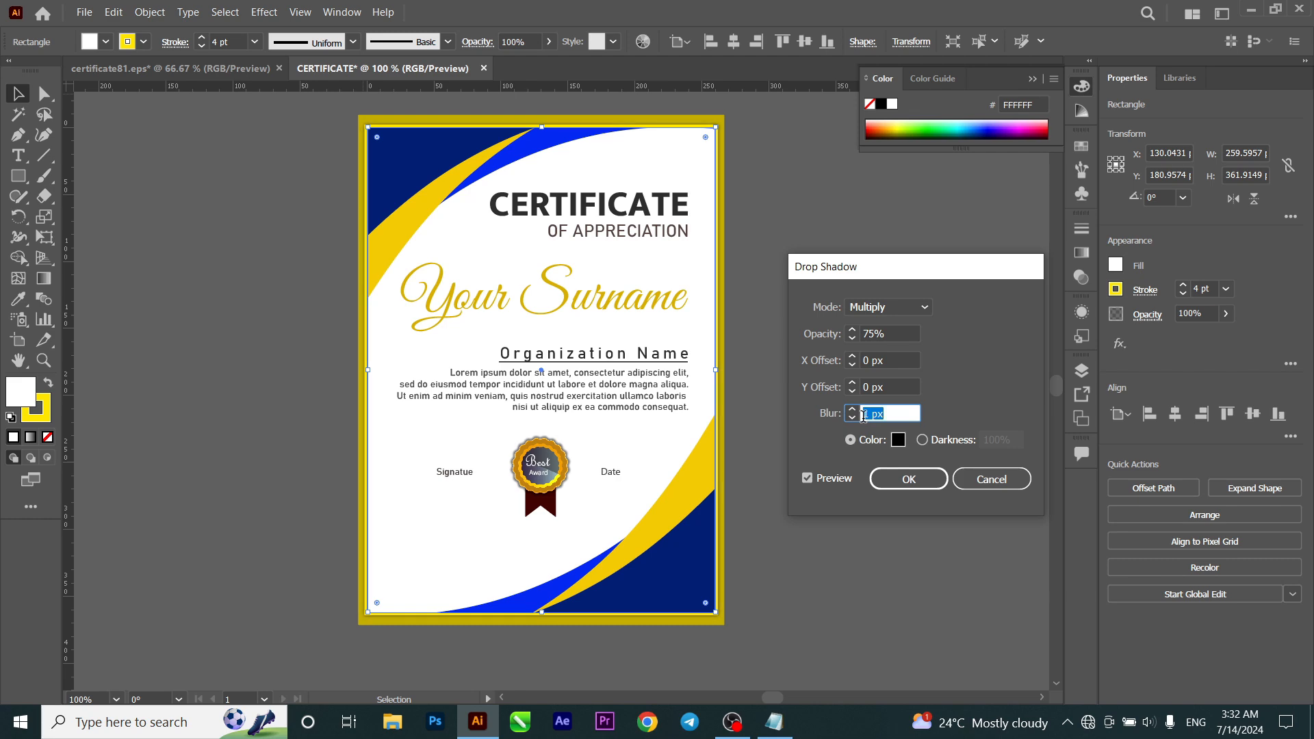
scroll(863, 414, up, 1)
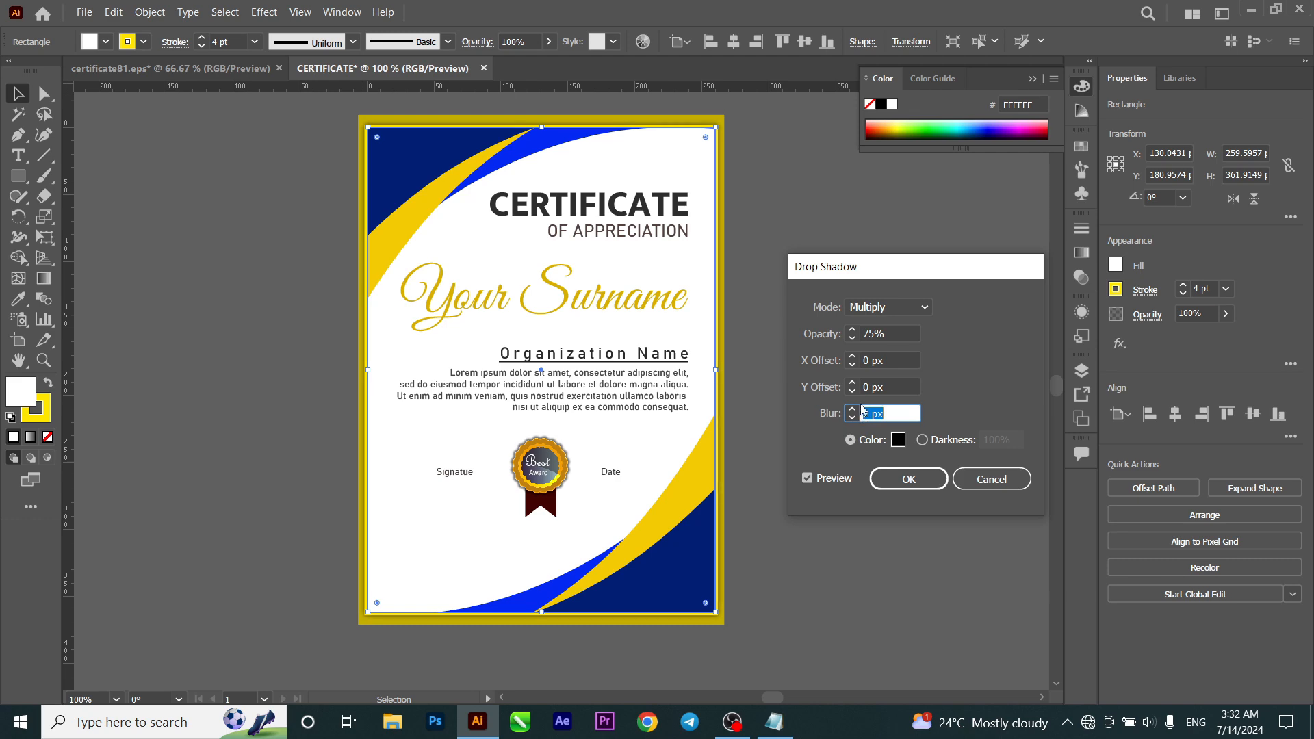
click(929, 472)
click(860, 296)
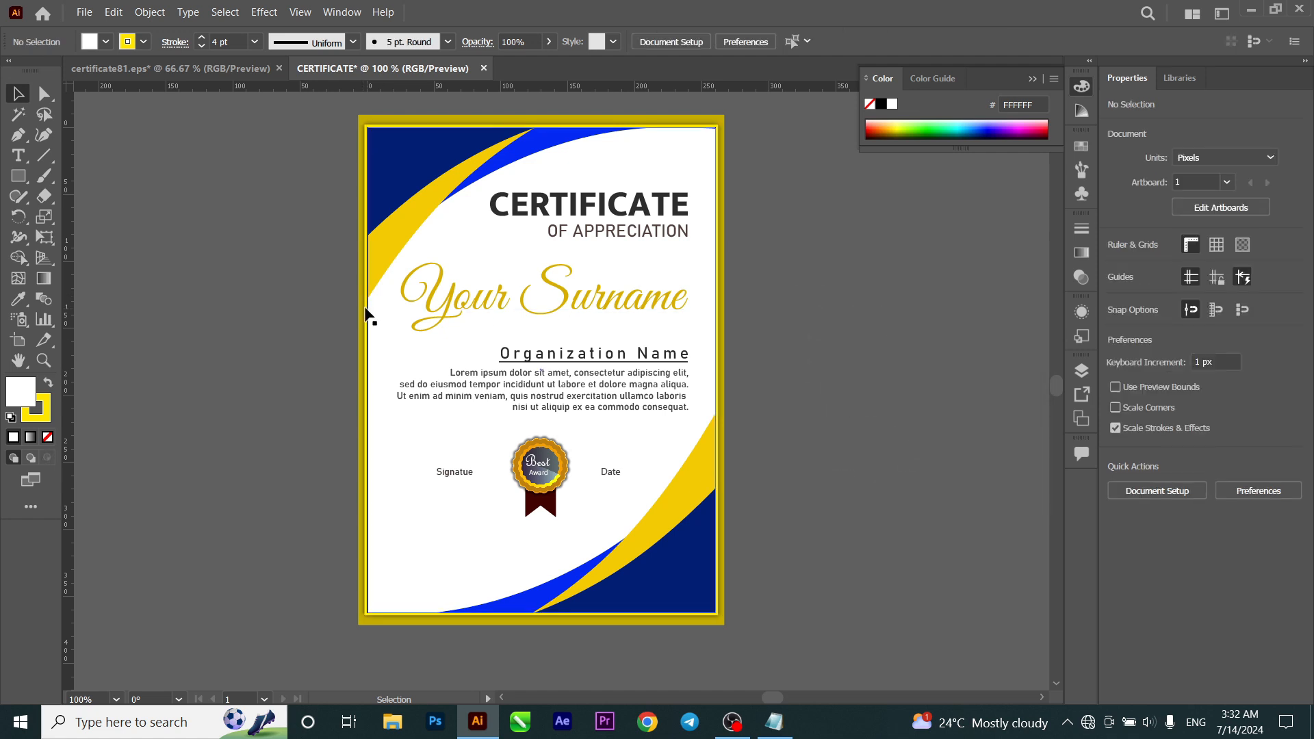
Step: Widen the outer gold rectangle symmetrically about its centre to about 278 px, keeping its height
click(363, 122)
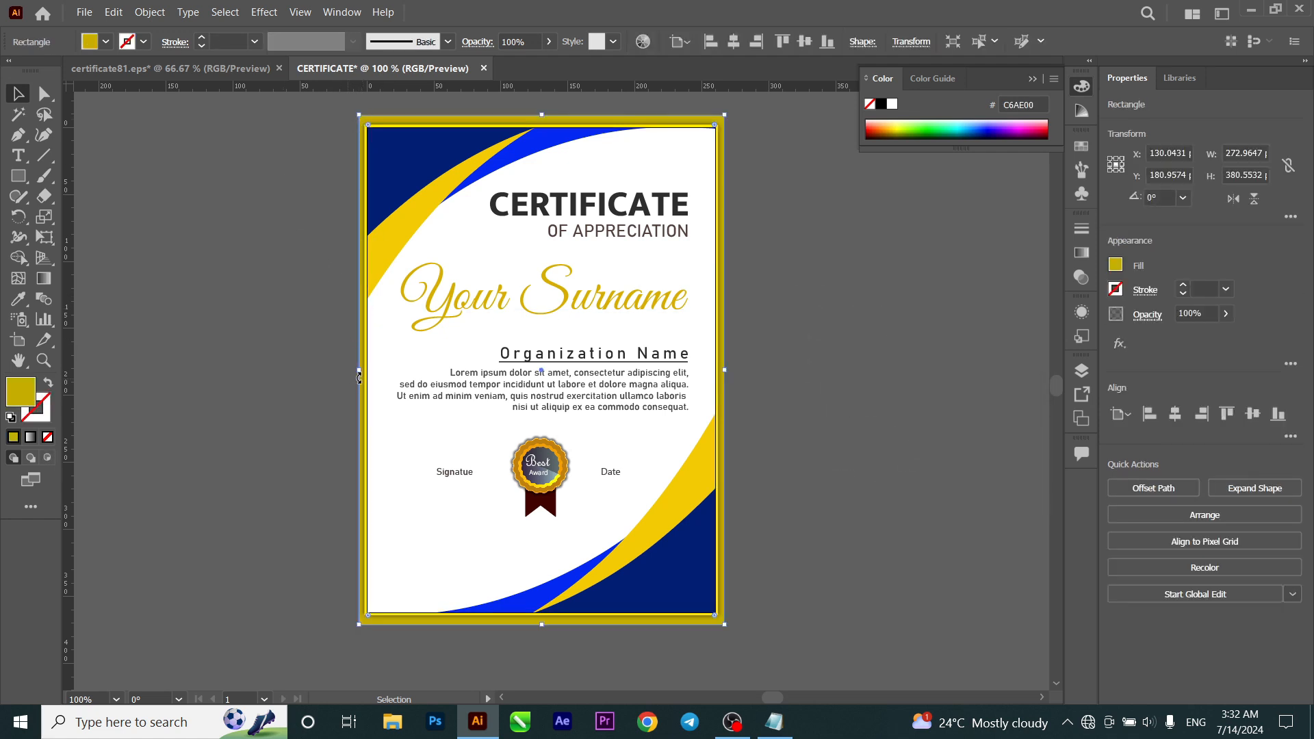
drag(359, 371, 359, 372)
drag(356, 374, 357, 381)
click(880, 359)
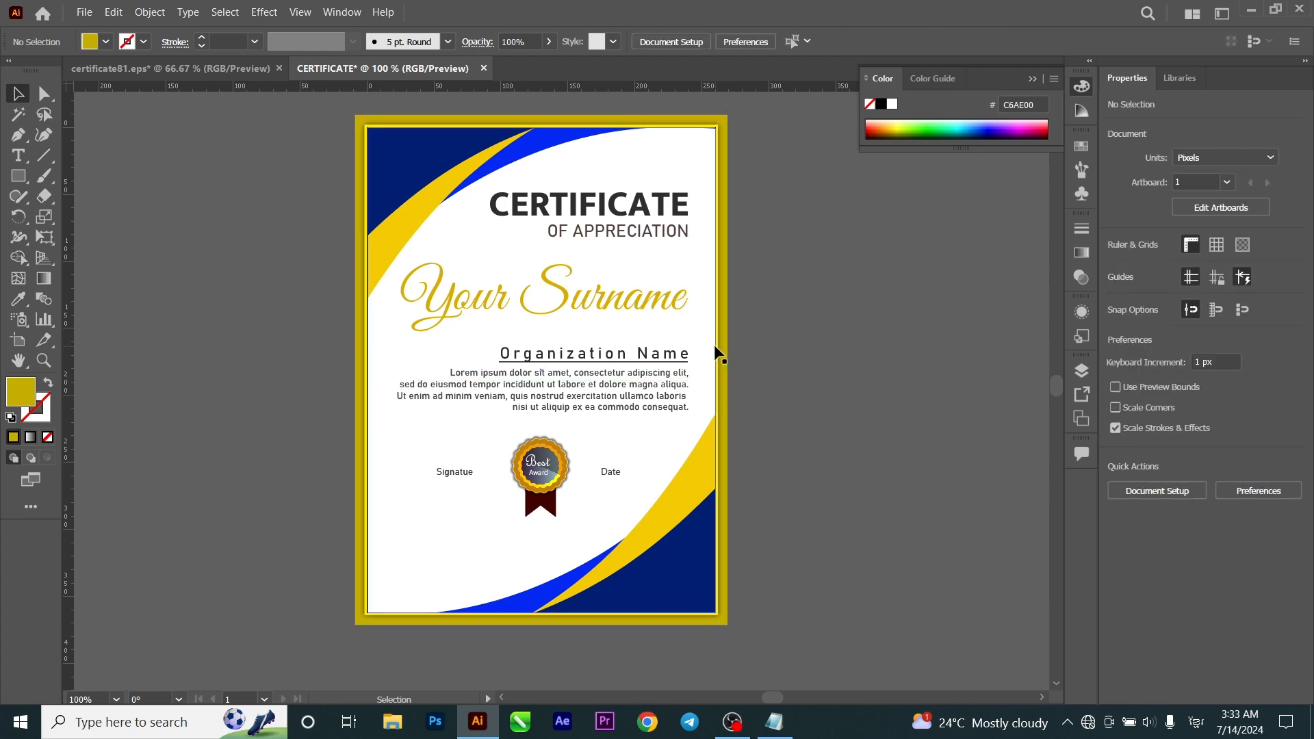
Step: Paste a copy of the outer gold rectangle in back and enlarge it from its centre to about 384 by 526 px
click(659, 623)
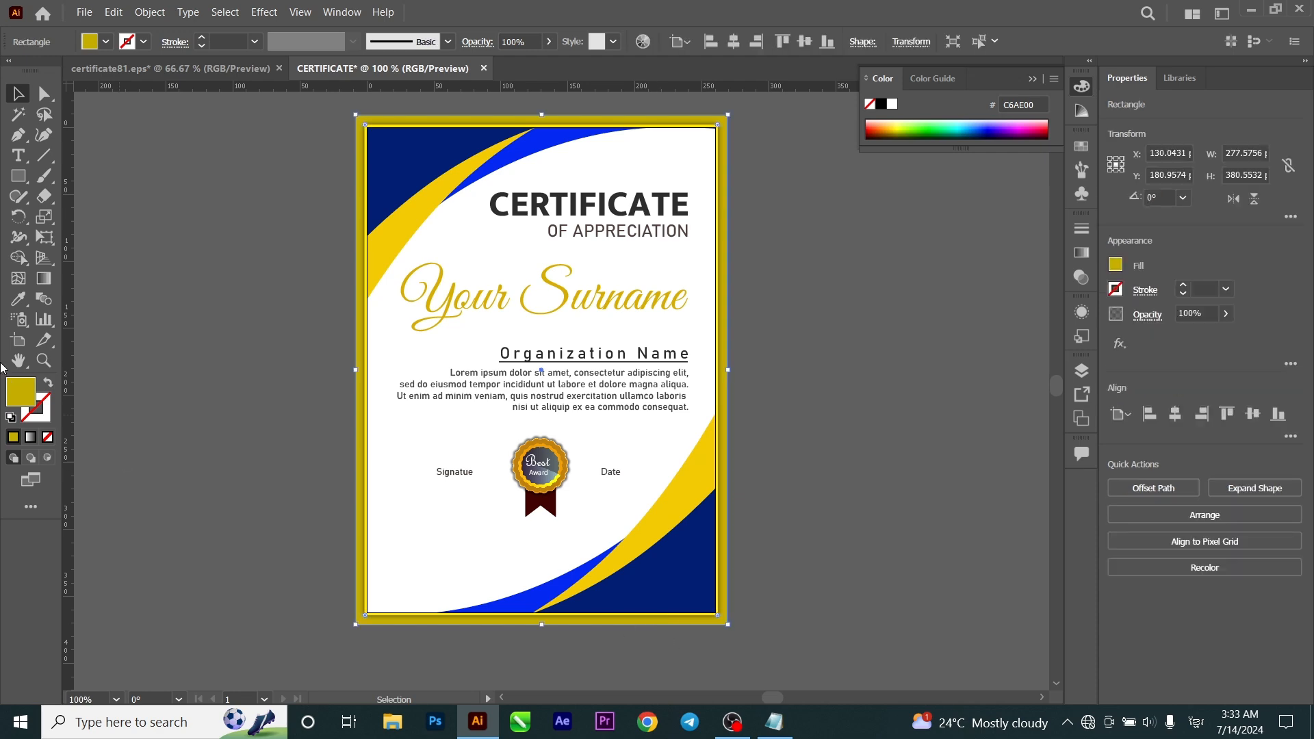
click(113, 13)
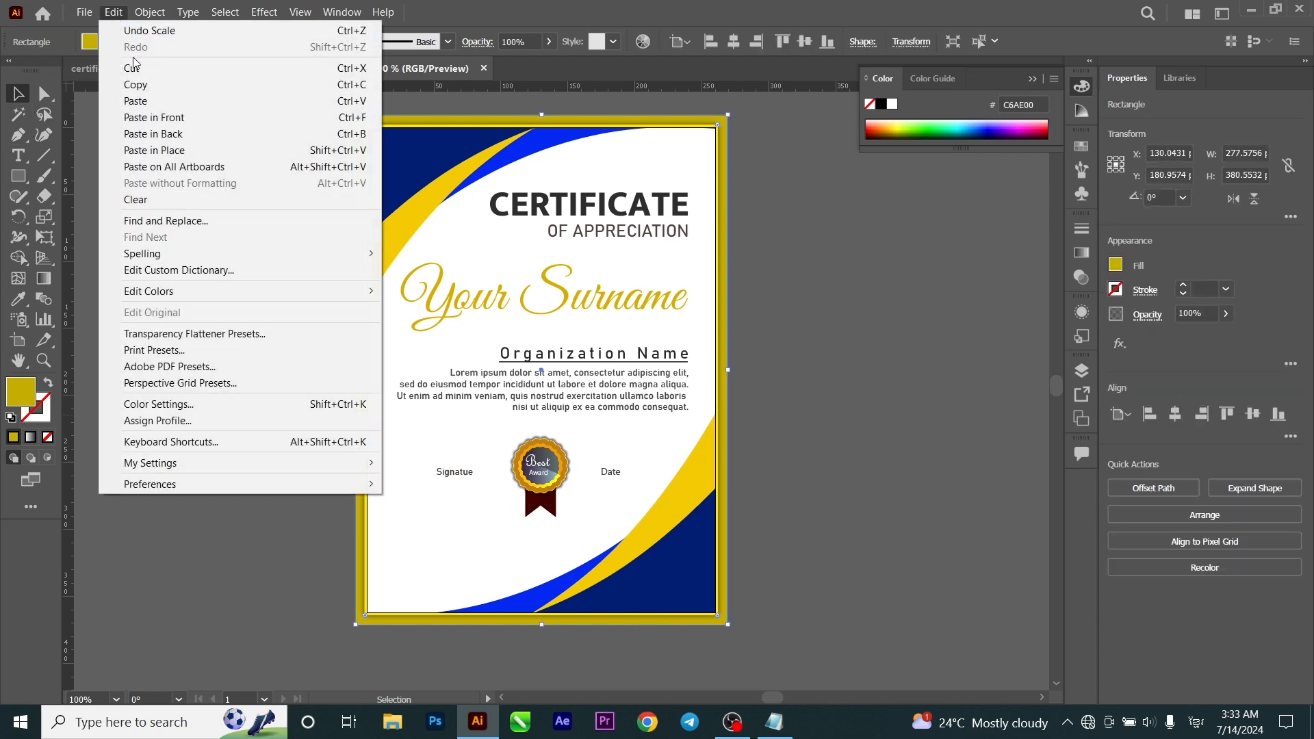
click(109, 15)
click(108, 16)
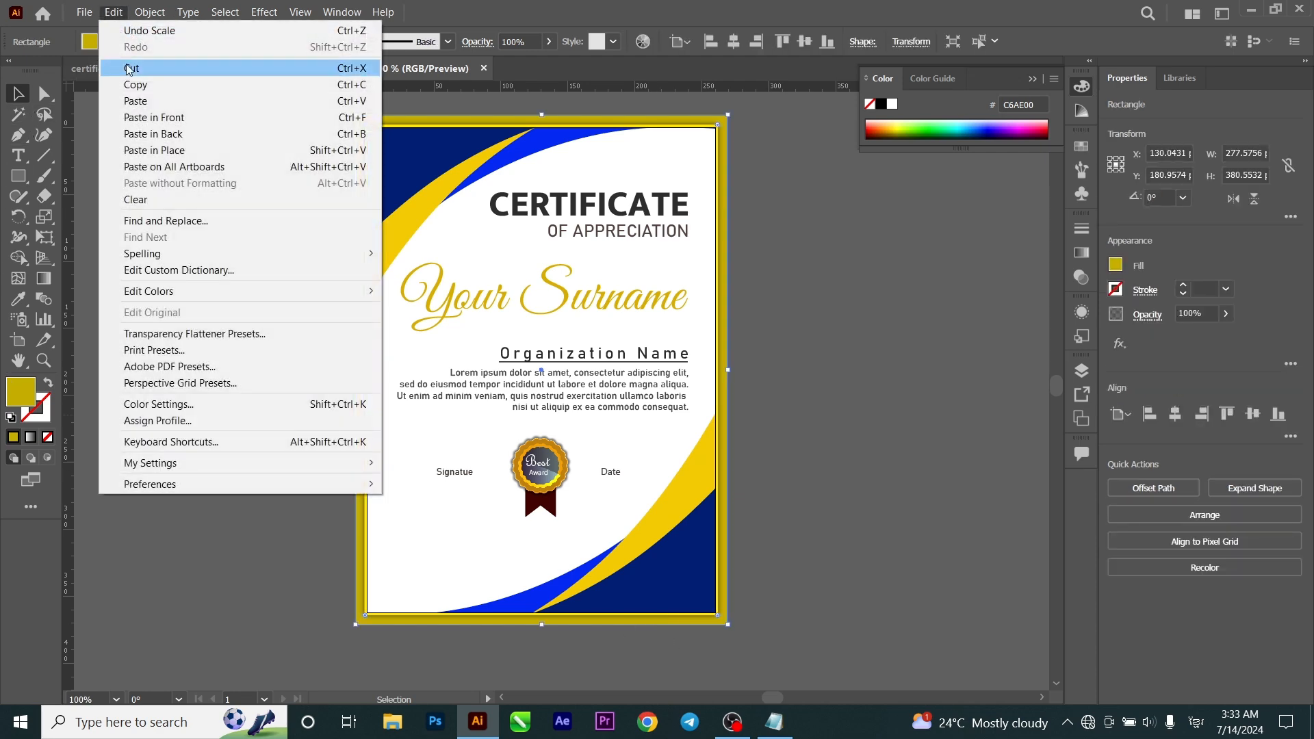
click(140, 140)
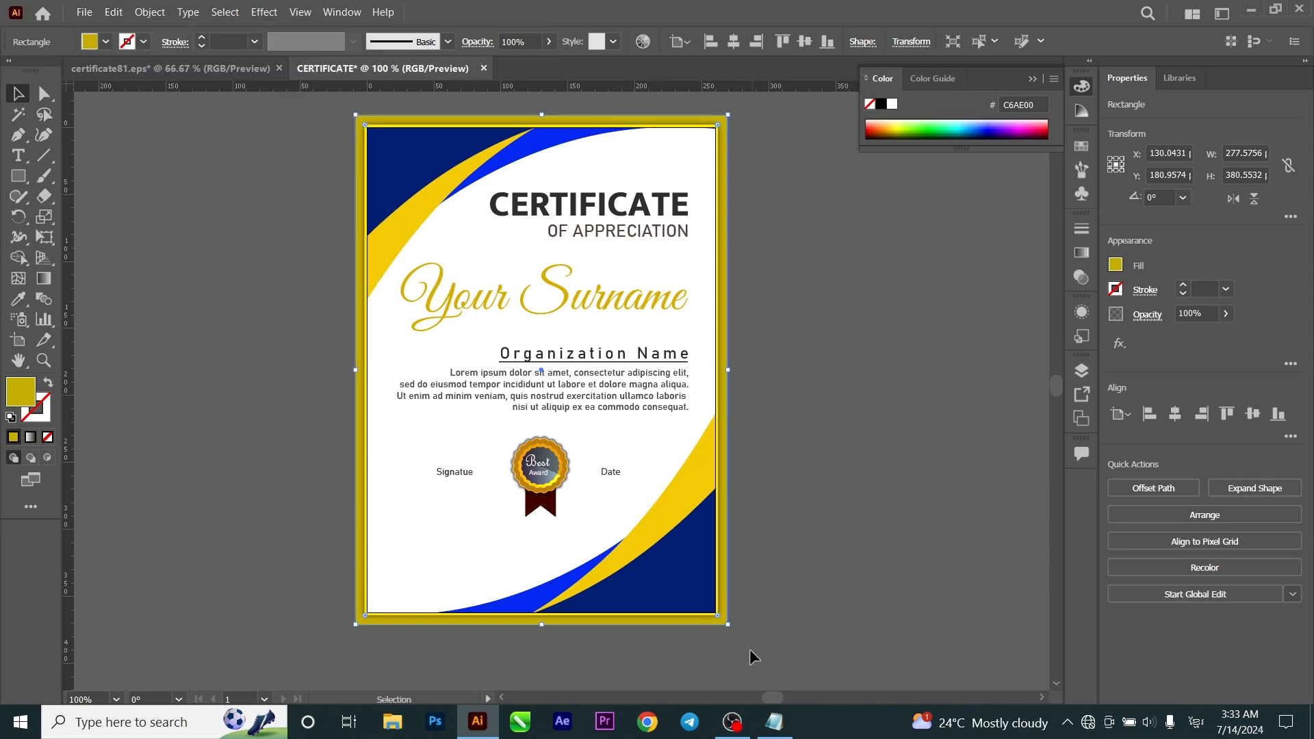
scroll(716, 608, down, 1)
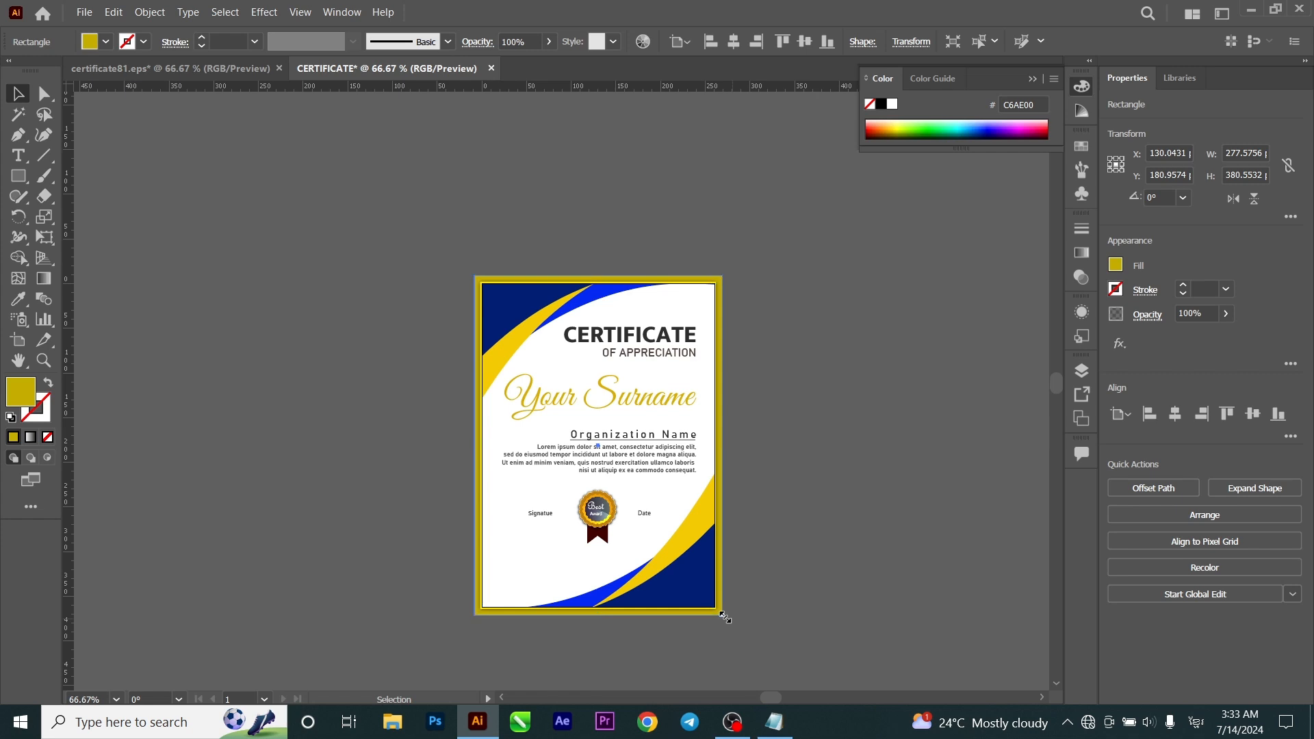
drag(725, 617, 823, 683)
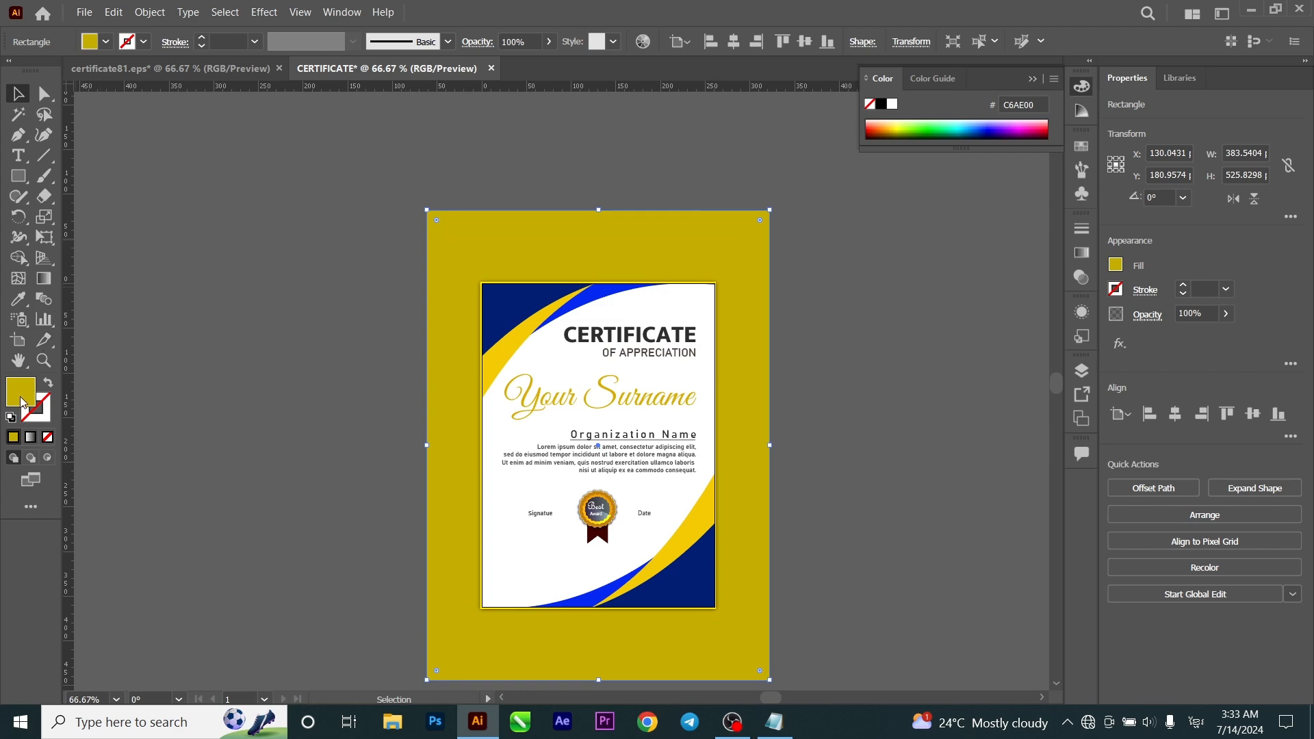
Step: Fill the large backdrop rectangle with the bright blue 0529F2 of the corner curve and delete its upper-right anchor point to make a triangle
click(19, 299)
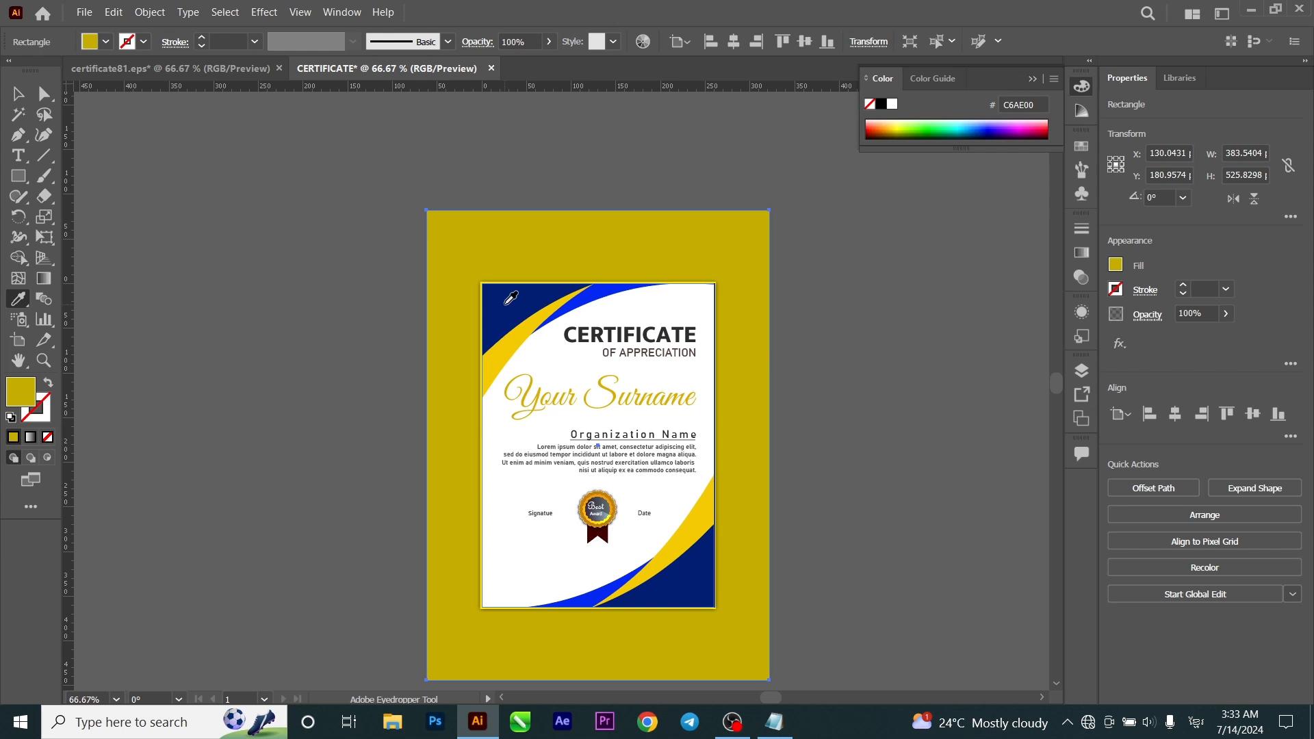
click(611, 281)
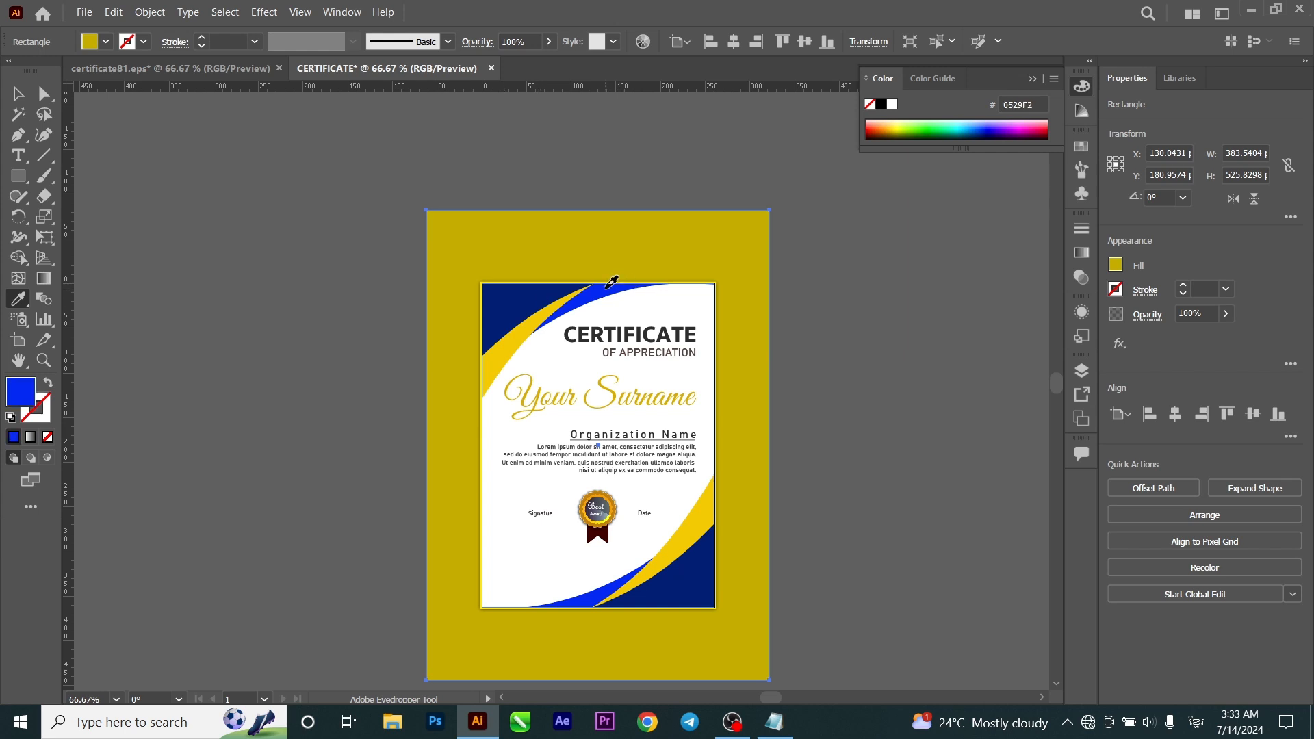
click(18, 135)
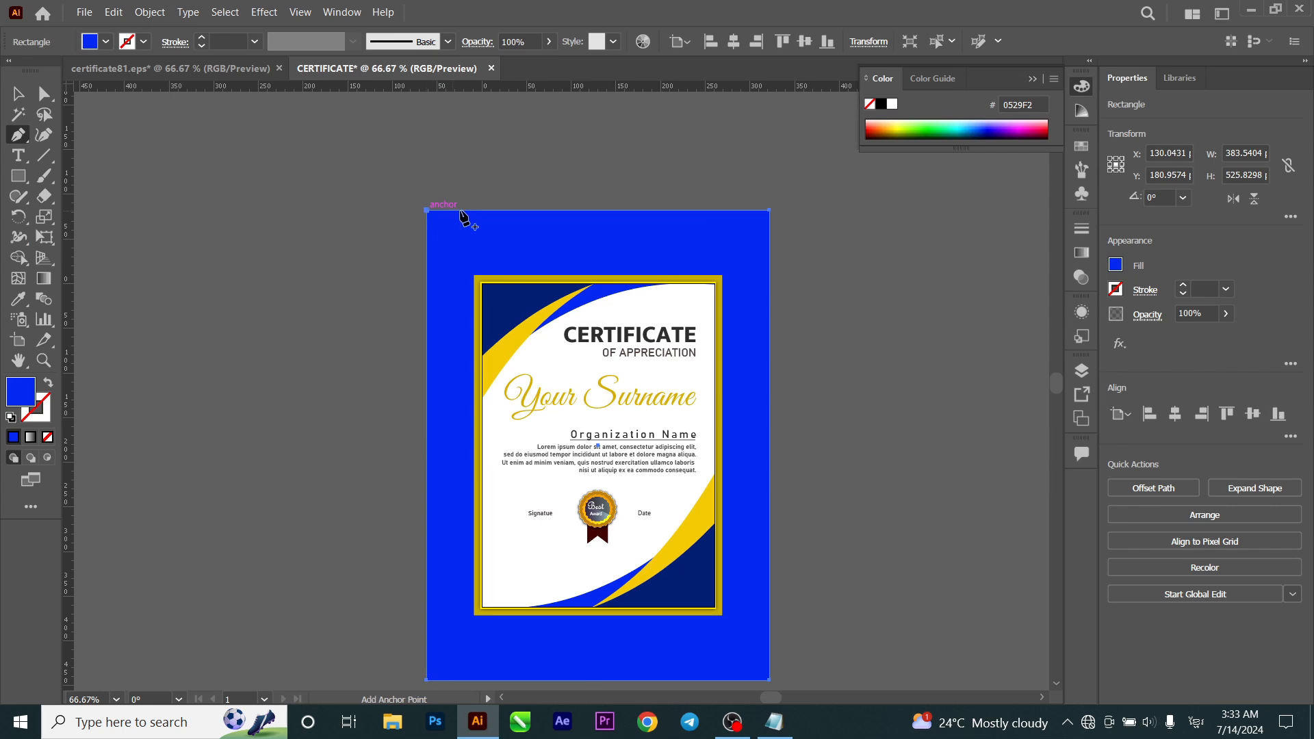
click(770, 211)
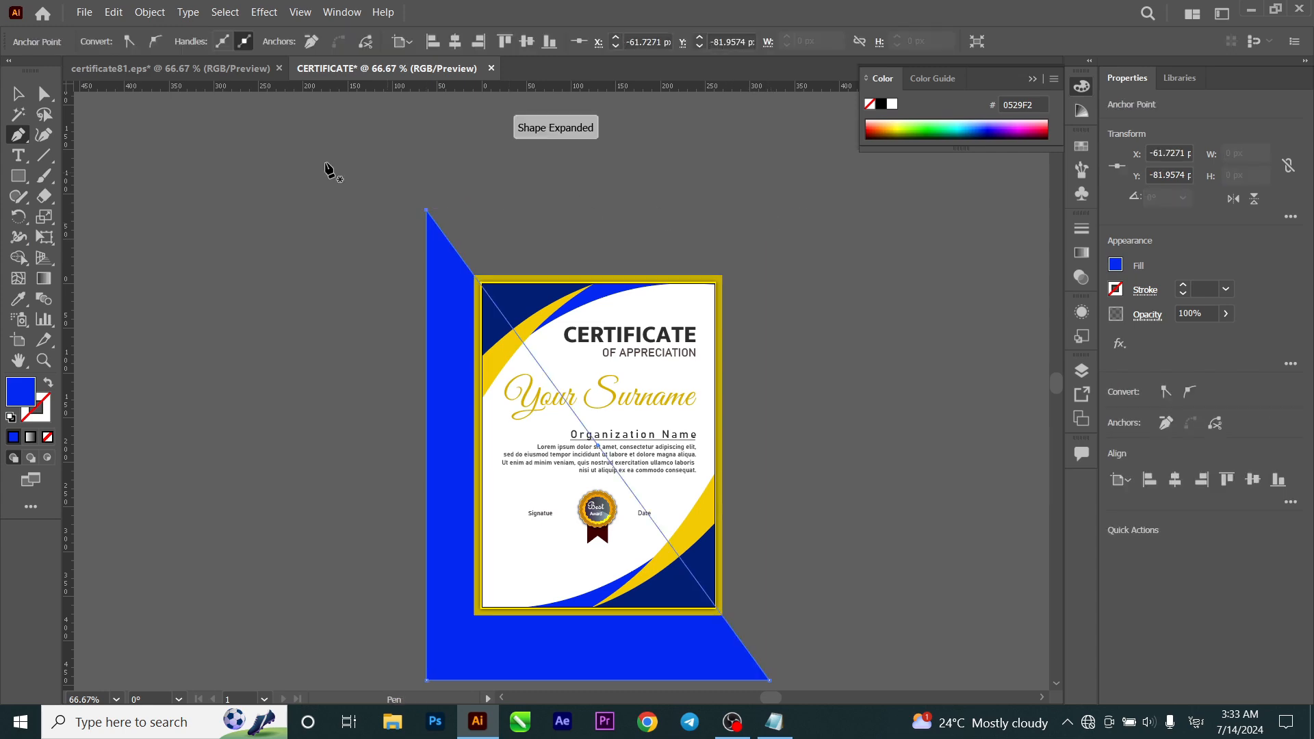
key(v)
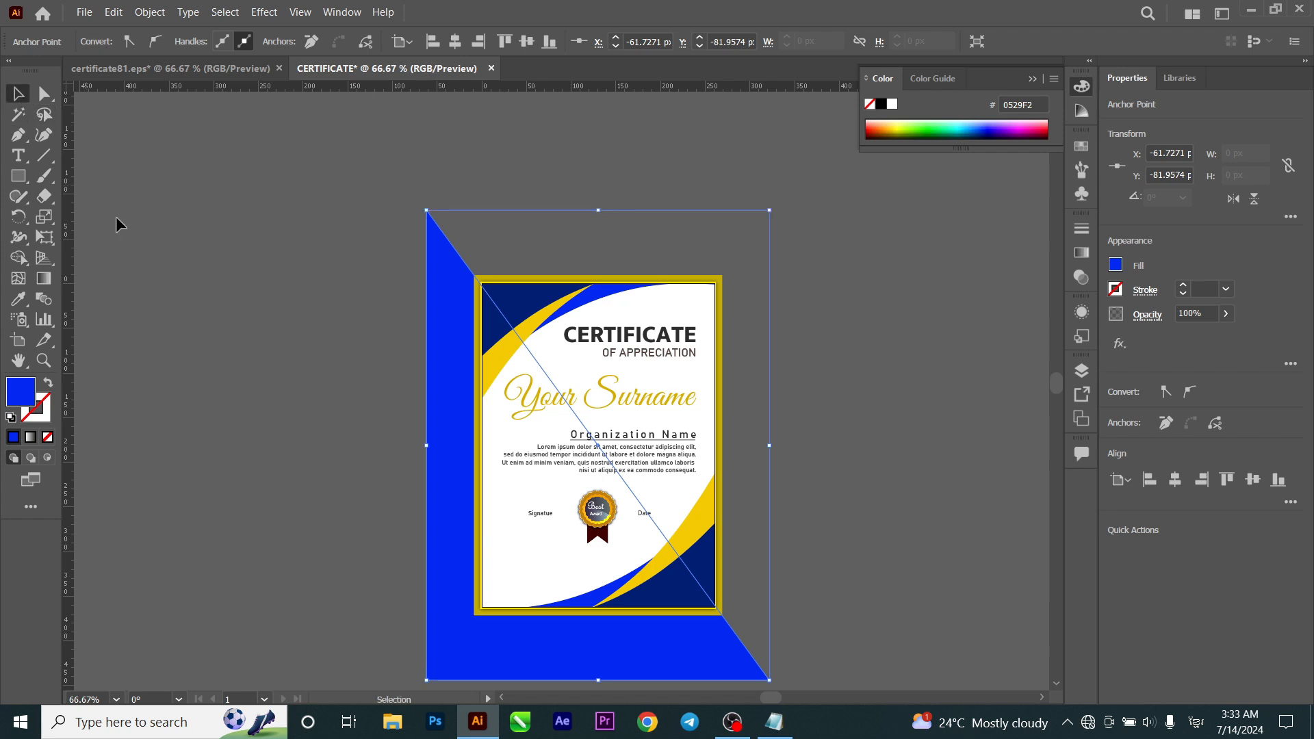
Step: Paste a copy of the blue backdrop triangle in front in the same place and flip the copy horizontally
click(452, 597)
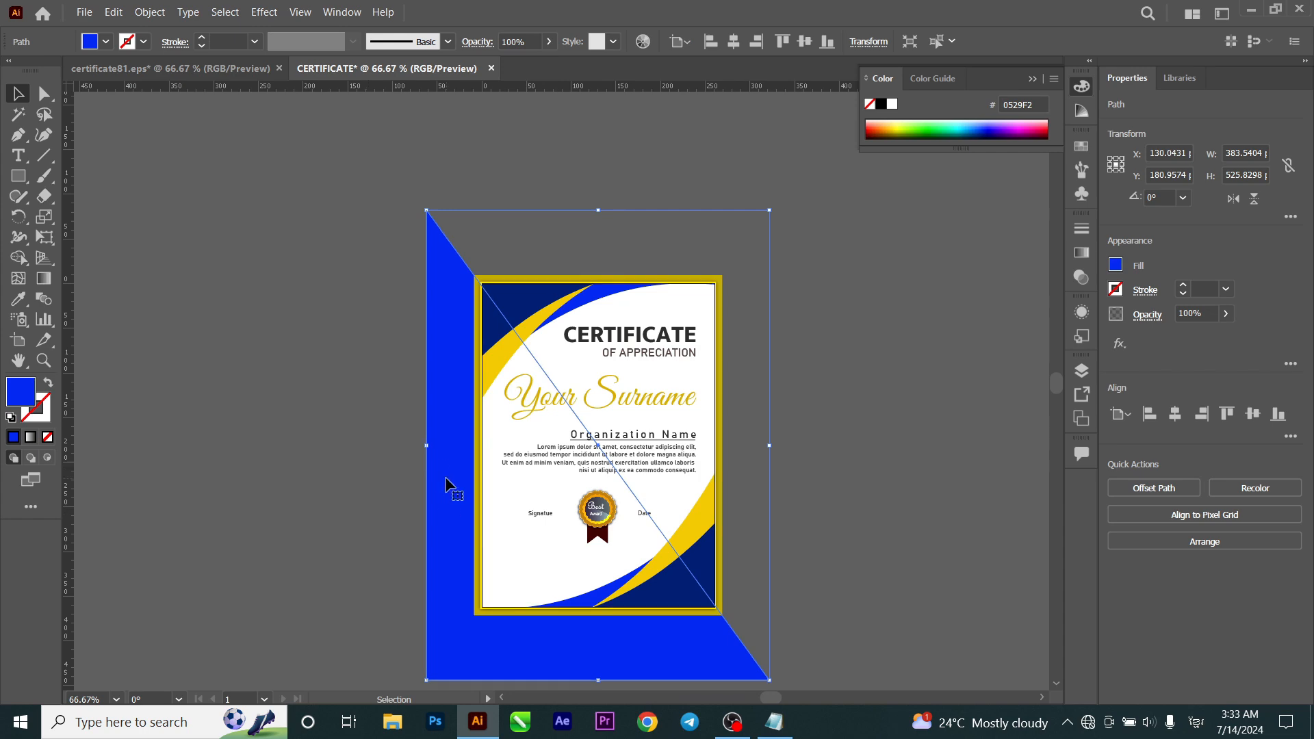
click(111, 13)
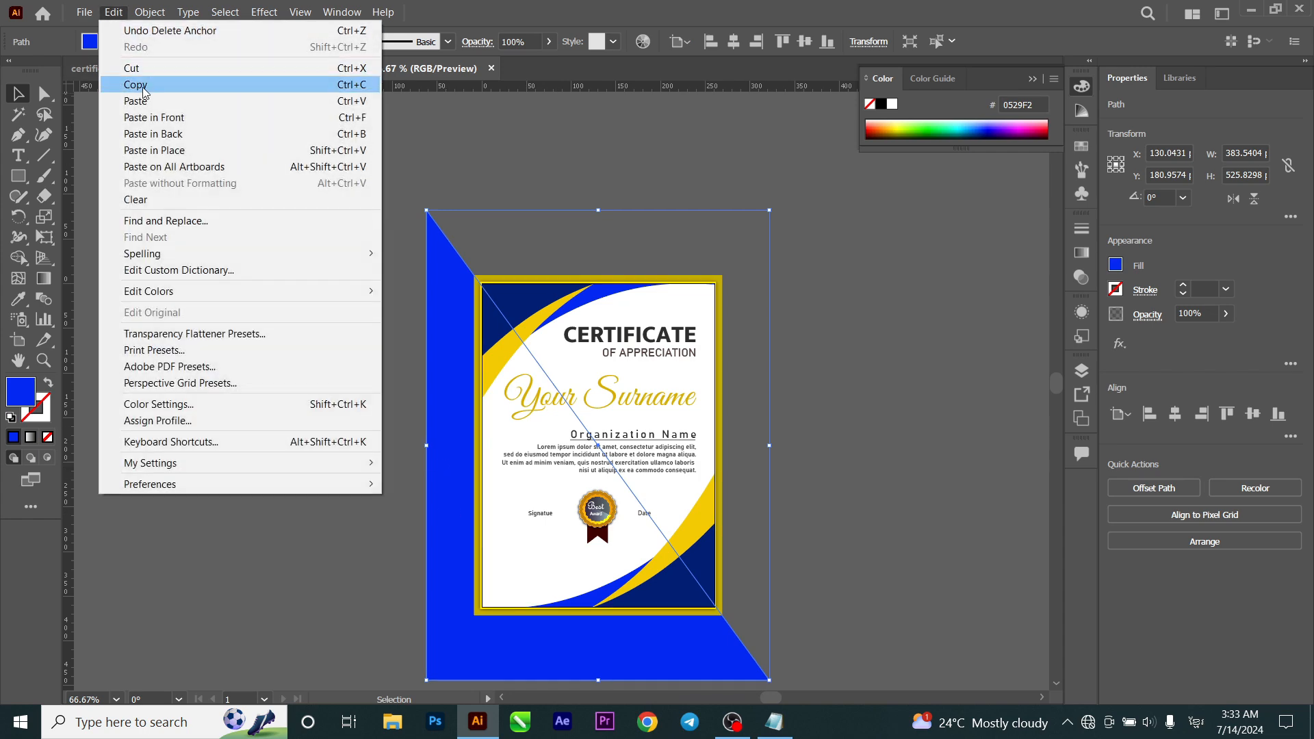
click(114, 13)
click(114, 12)
click(138, 118)
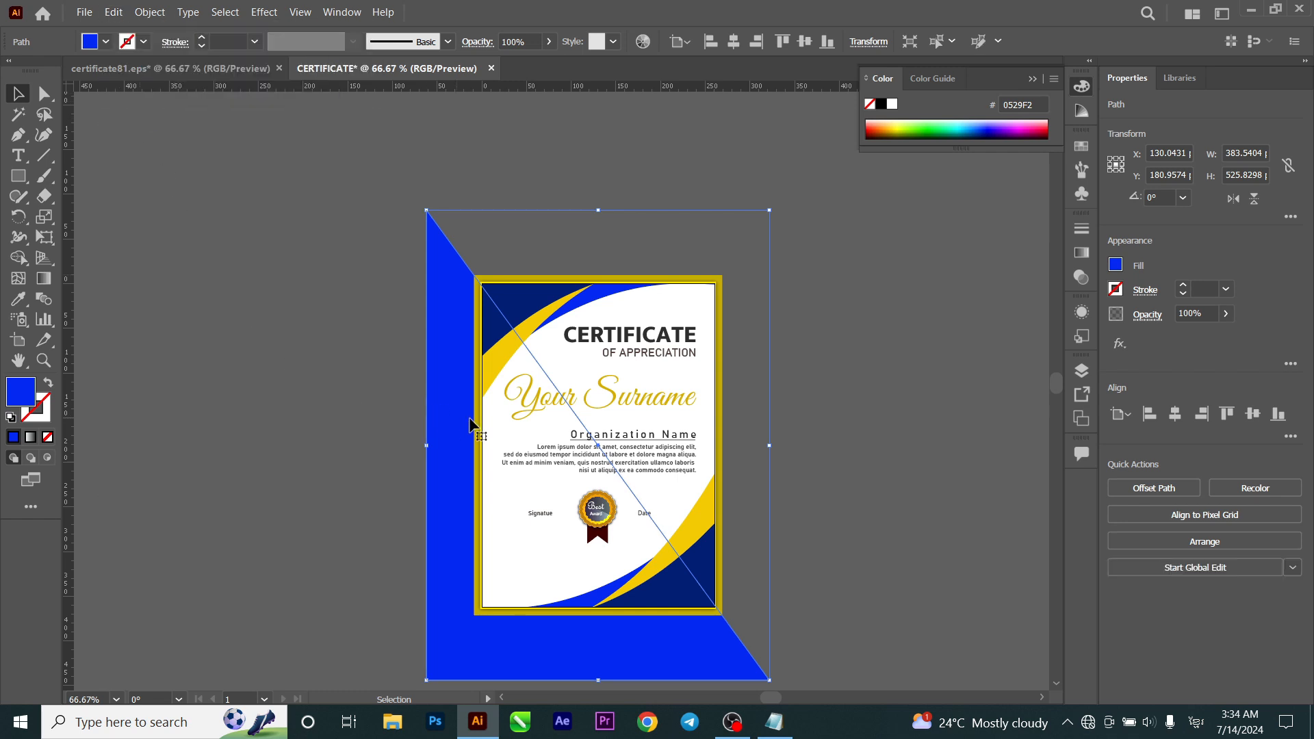
click(1235, 199)
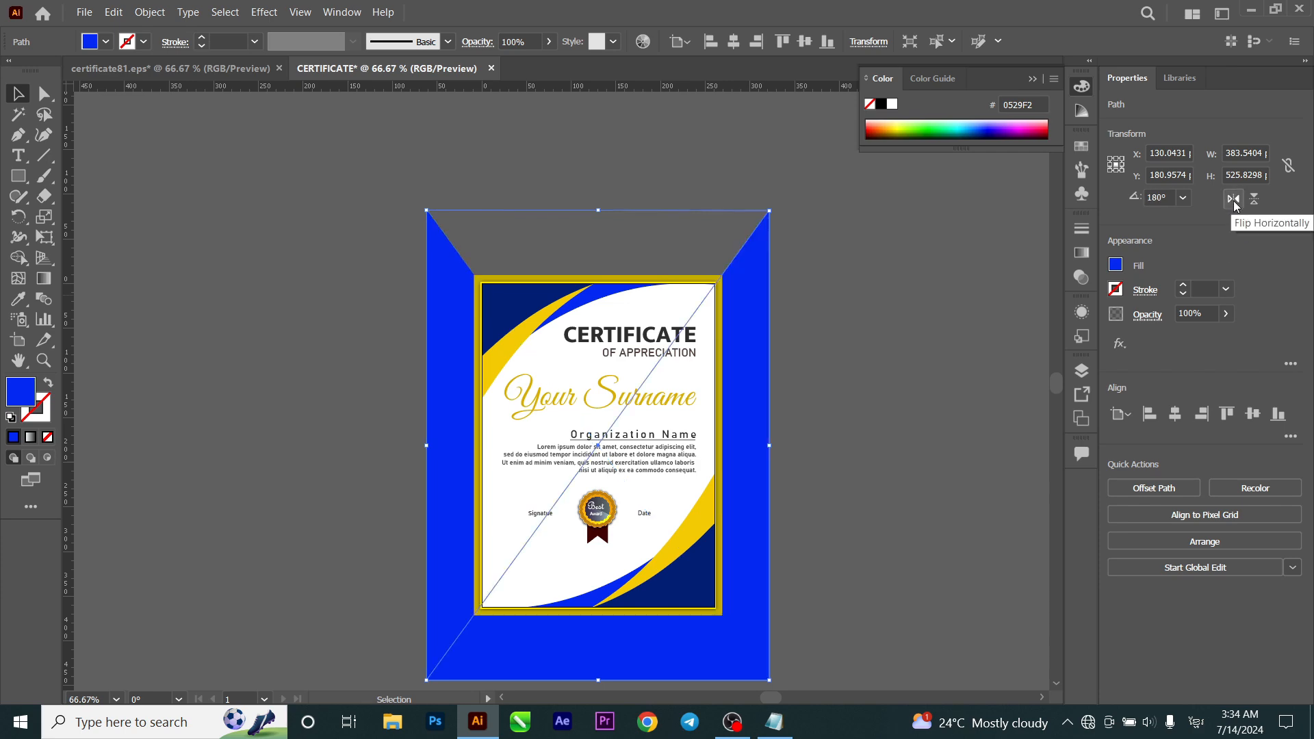
Step: Fill the copied triangle with the corner curve's yellow F3CB04 and flip it vertically to cover the backdrop's upper-right half
click(15, 301)
click(499, 347)
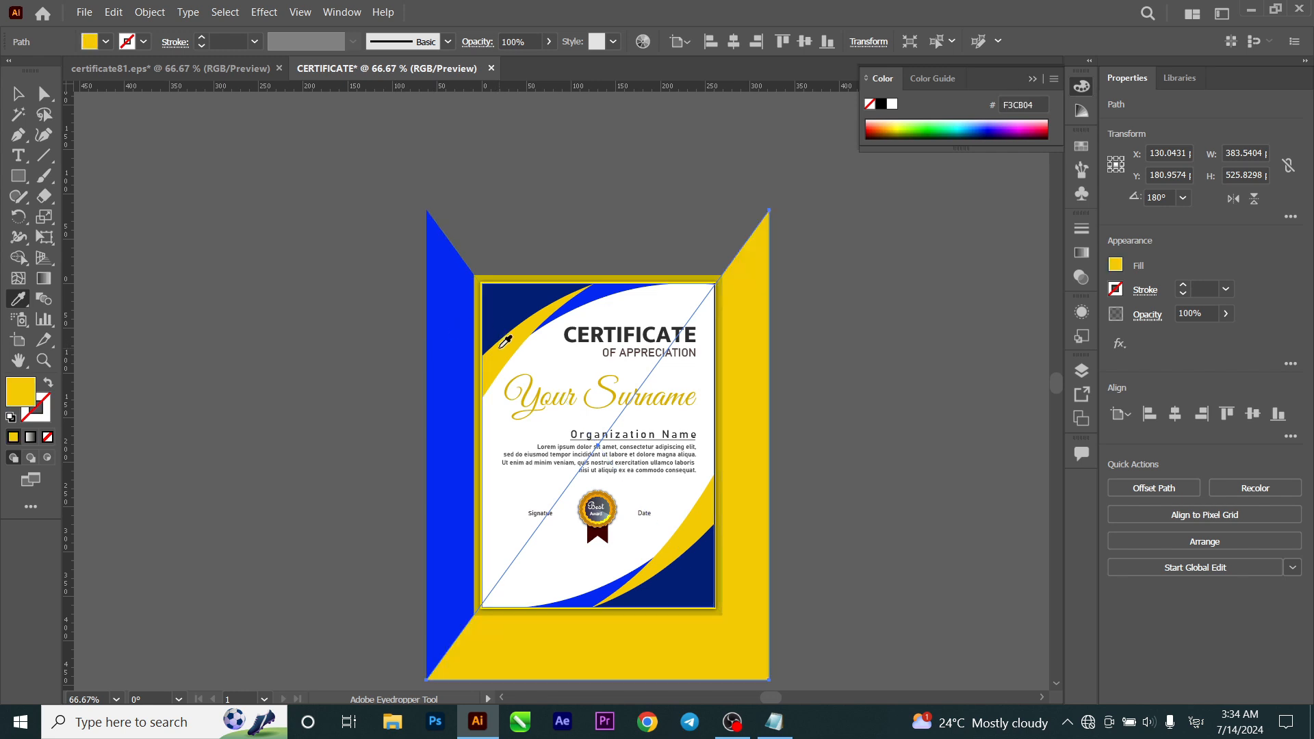
click(18, 94)
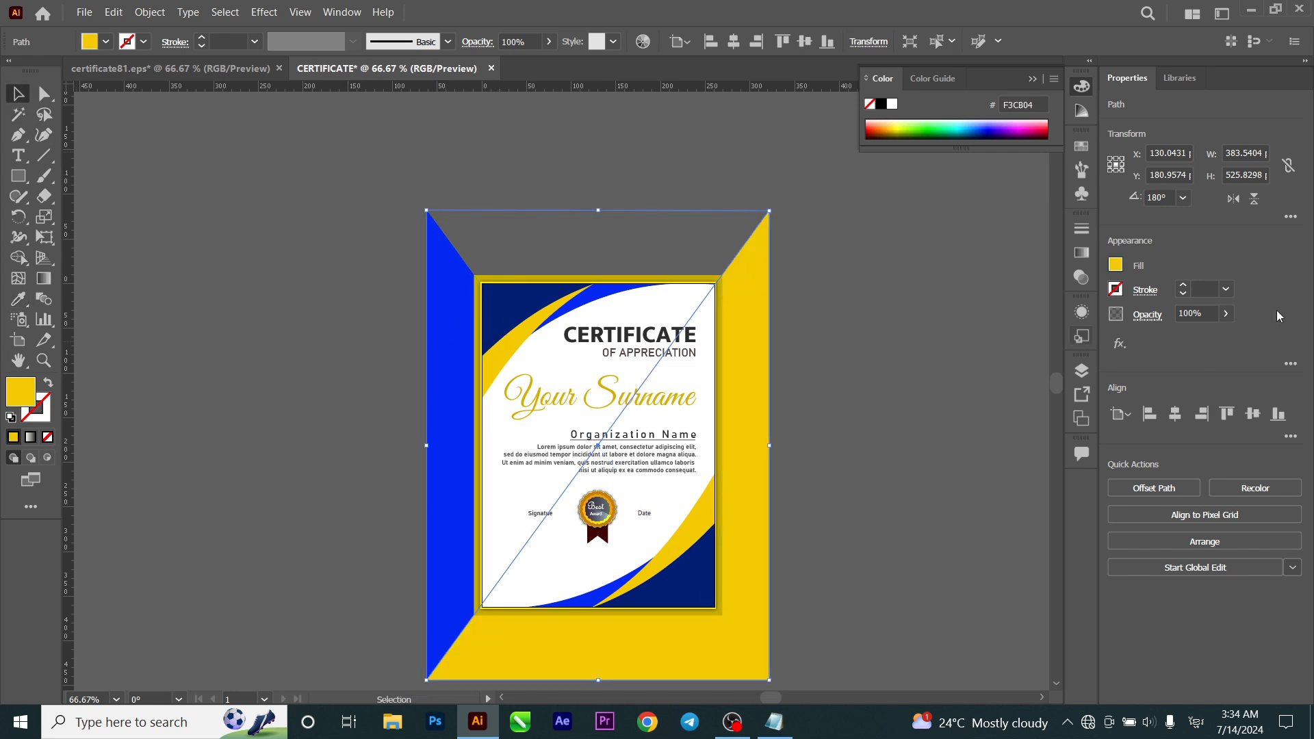
click(1259, 201)
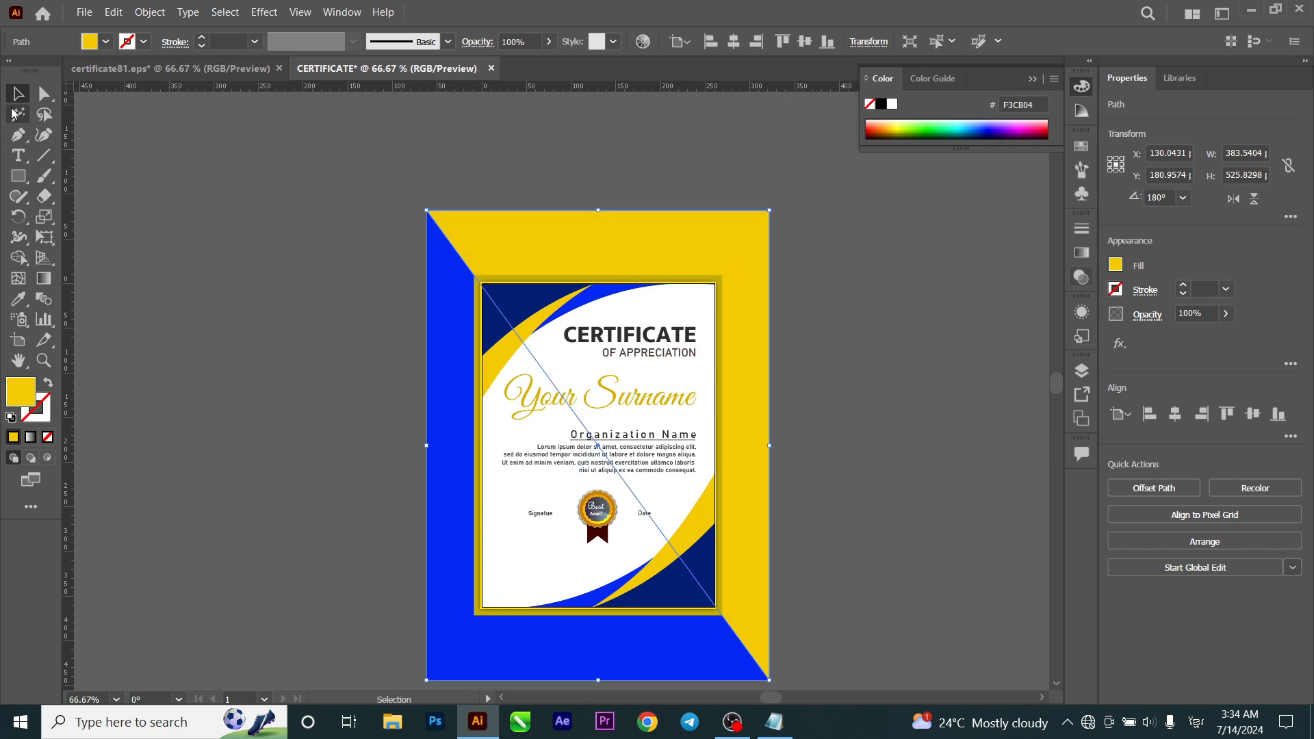
click(203, 184)
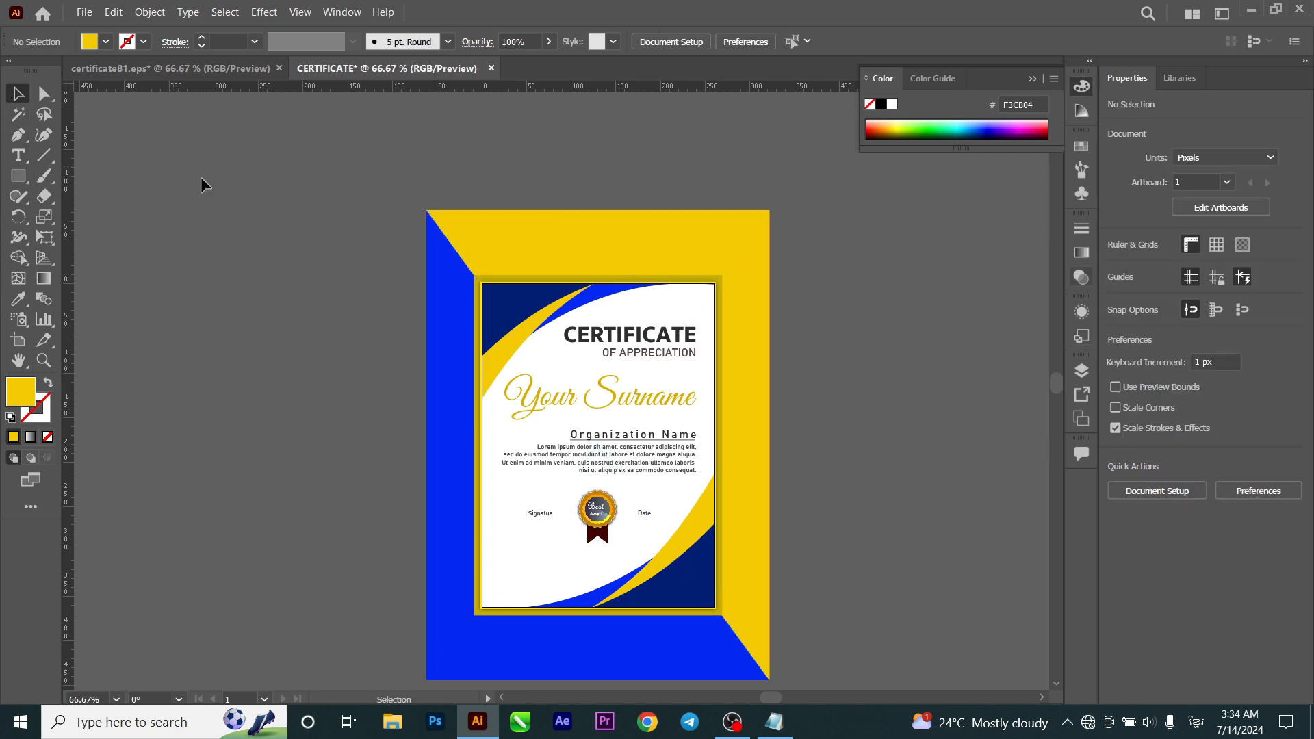
Step: Apply a Multiply drop shadow to the outer gold rectangle with 75% opacity, 5 px X offset, 0 px Y offset and 5 px blur
click(722, 323)
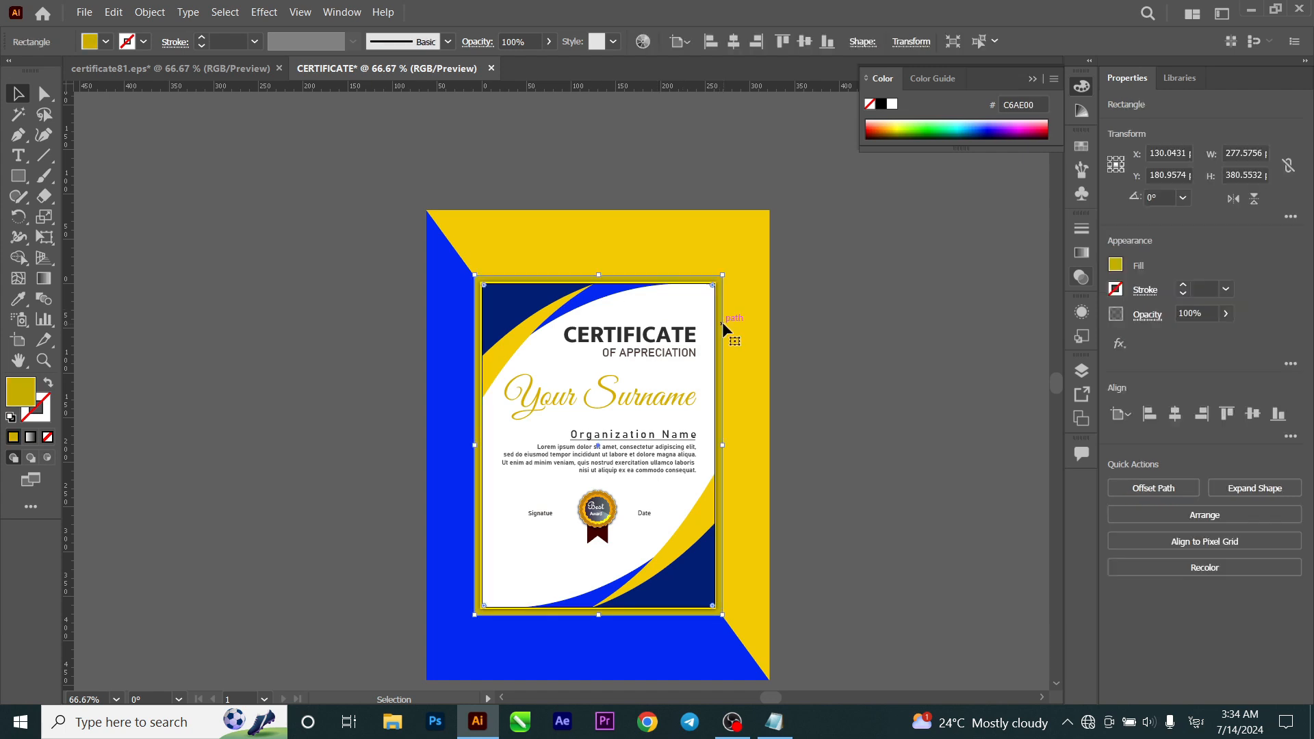
click(263, 12)
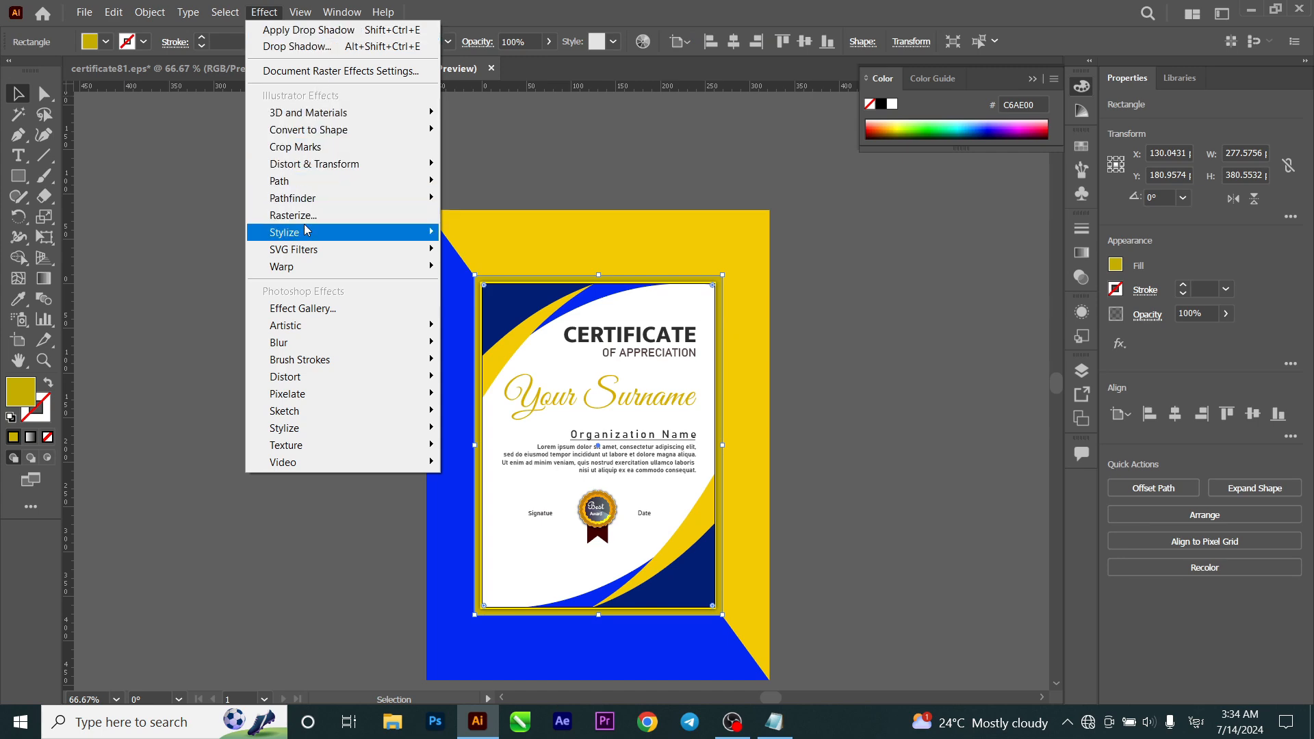
mouse_move(328, 232)
click(501, 234)
click(853, 418)
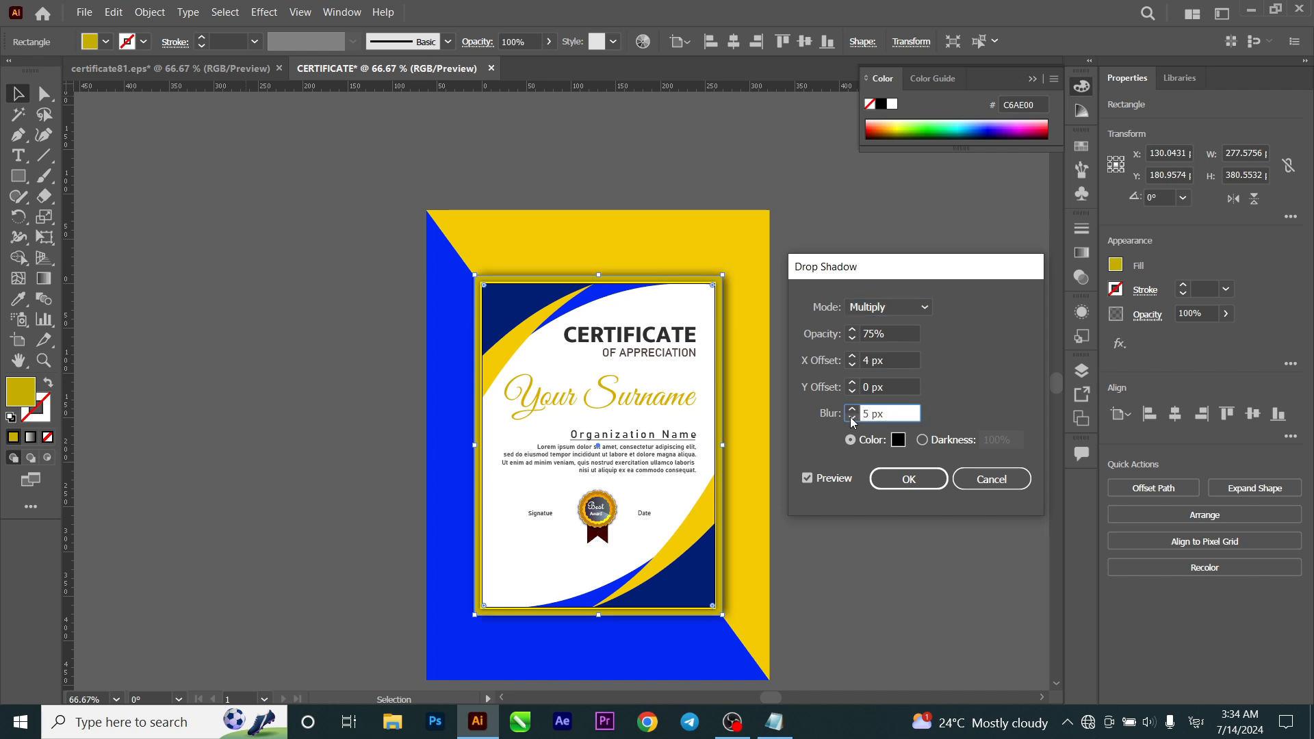
click(853, 410)
click(852, 356)
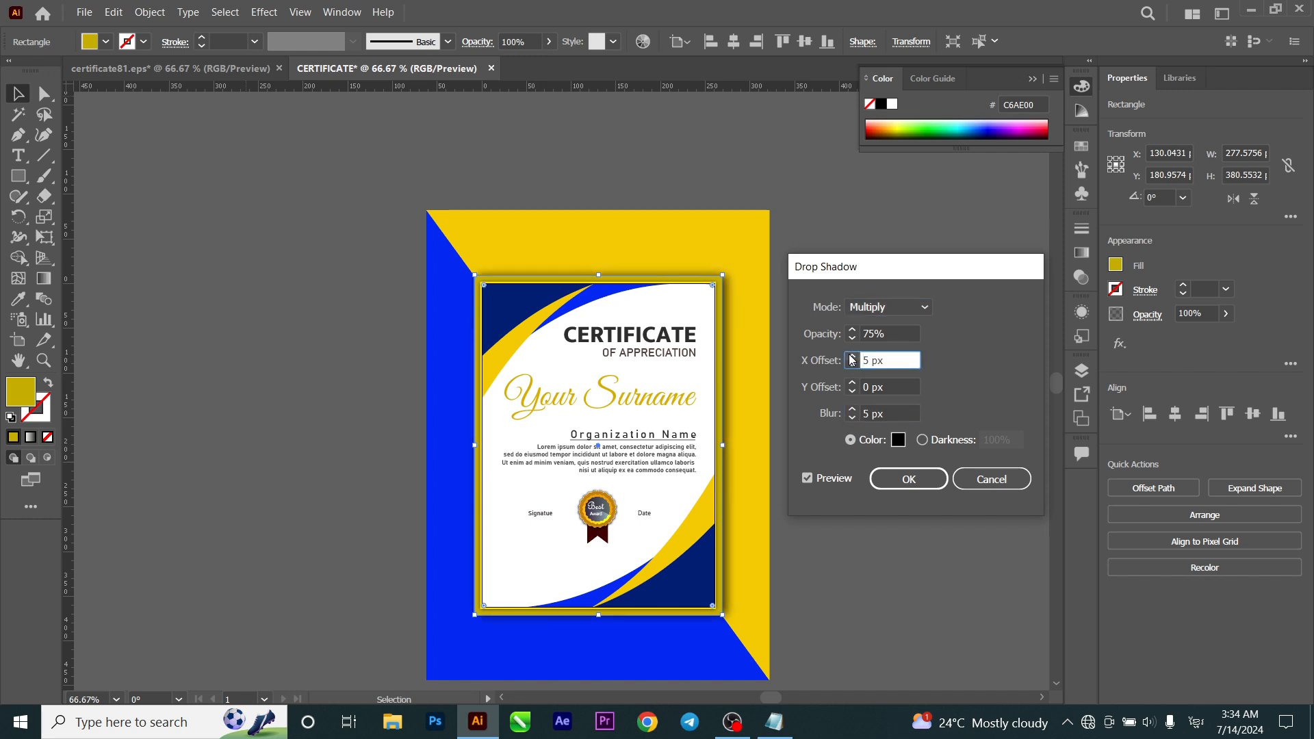
click(853, 418)
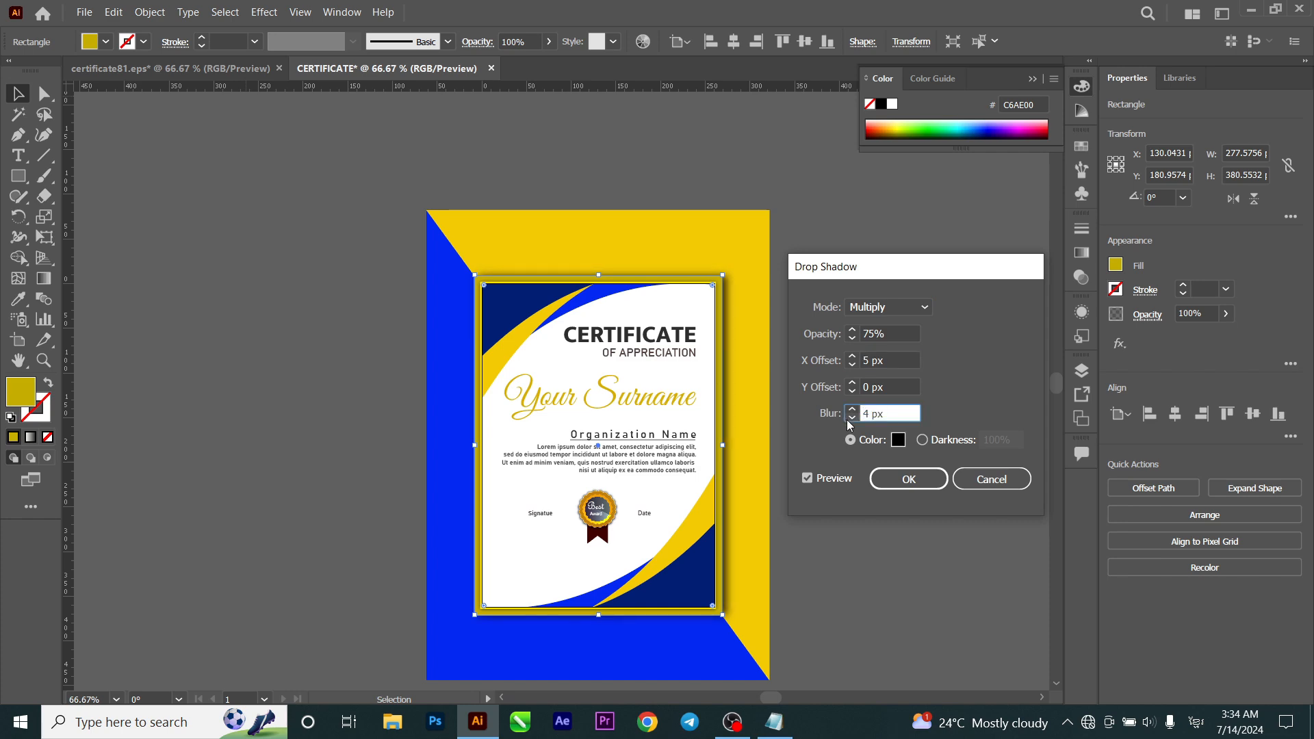
click(852, 408)
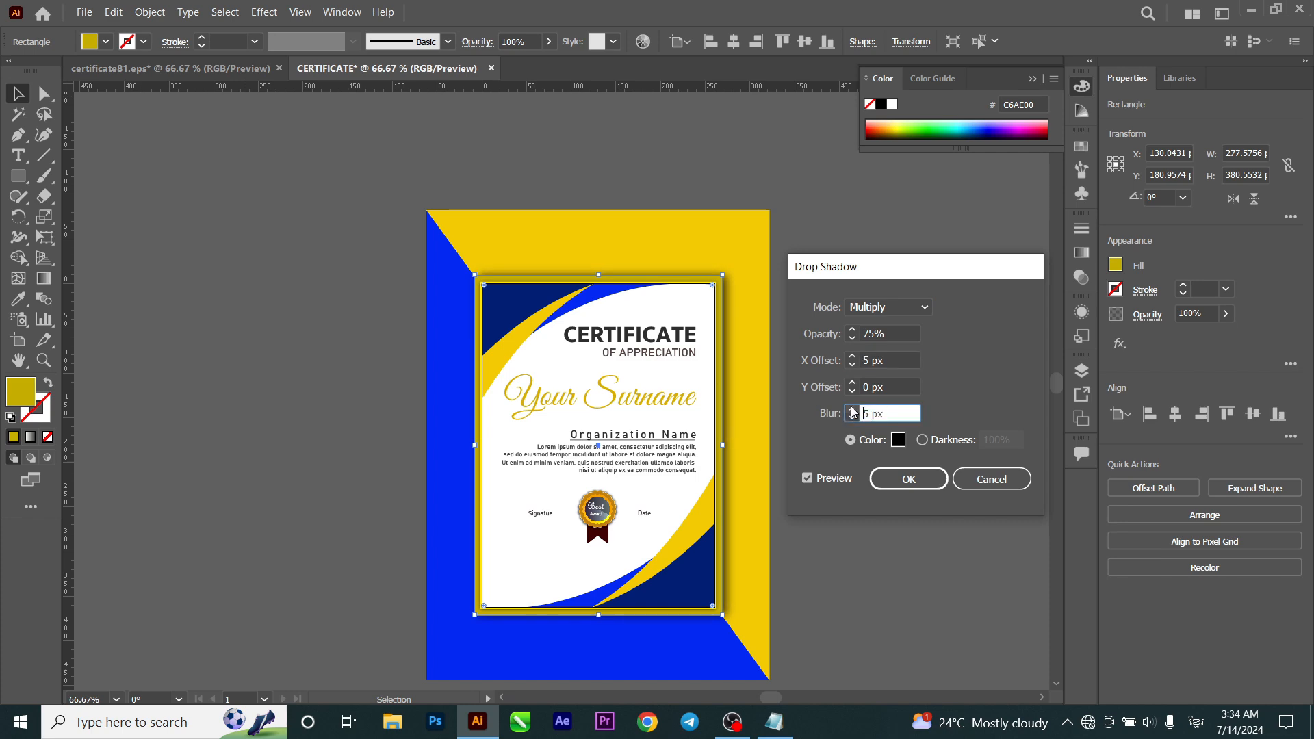
click(902, 482)
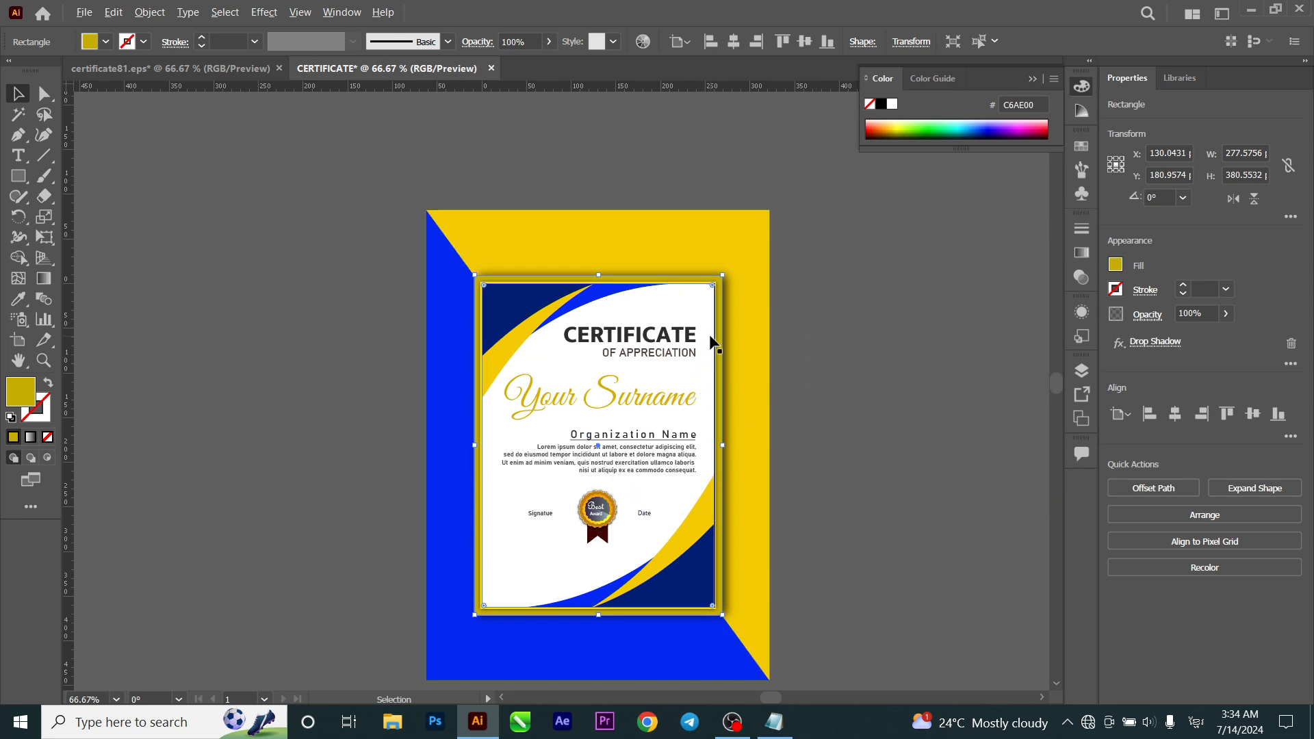
Step: Enlarge the shadowed gold border rectangle proportionally from its centre to about 291 by 399 px
scroll(712, 343, up, 5)
scroll(723, 327, down, 5)
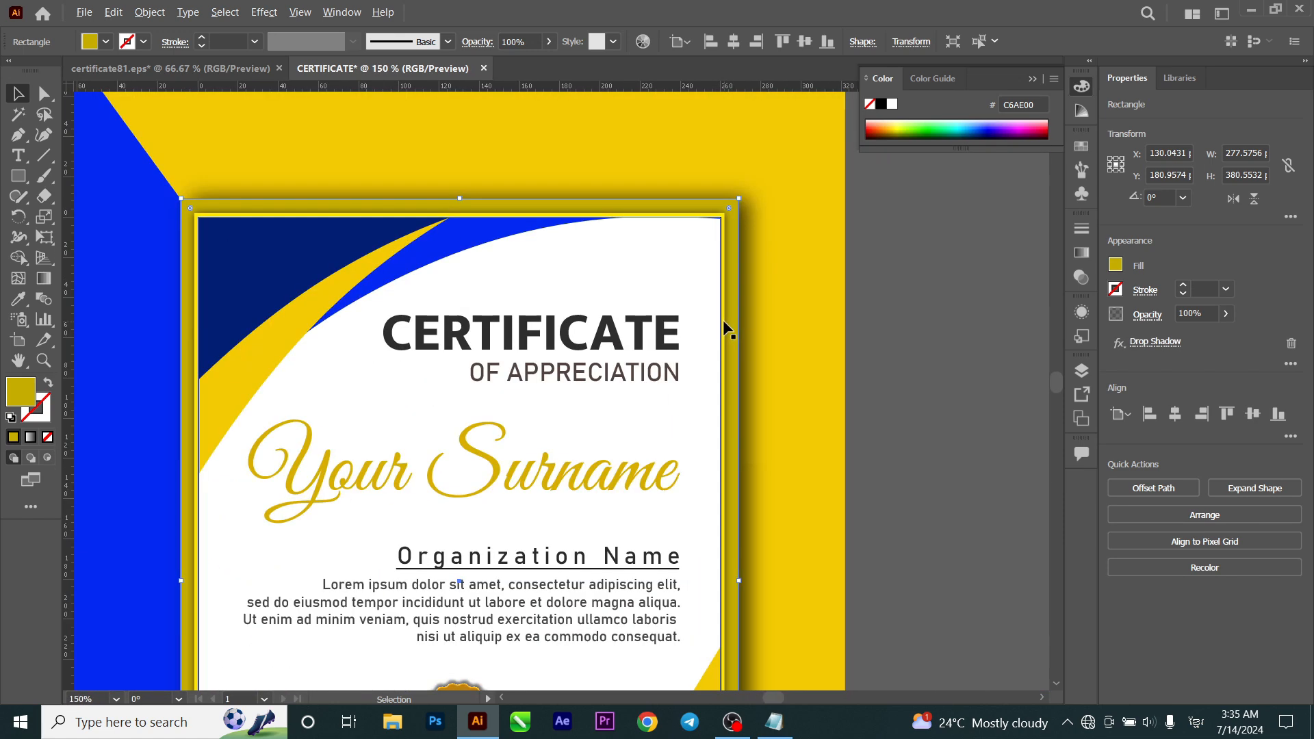
scroll(727, 329, up, 1)
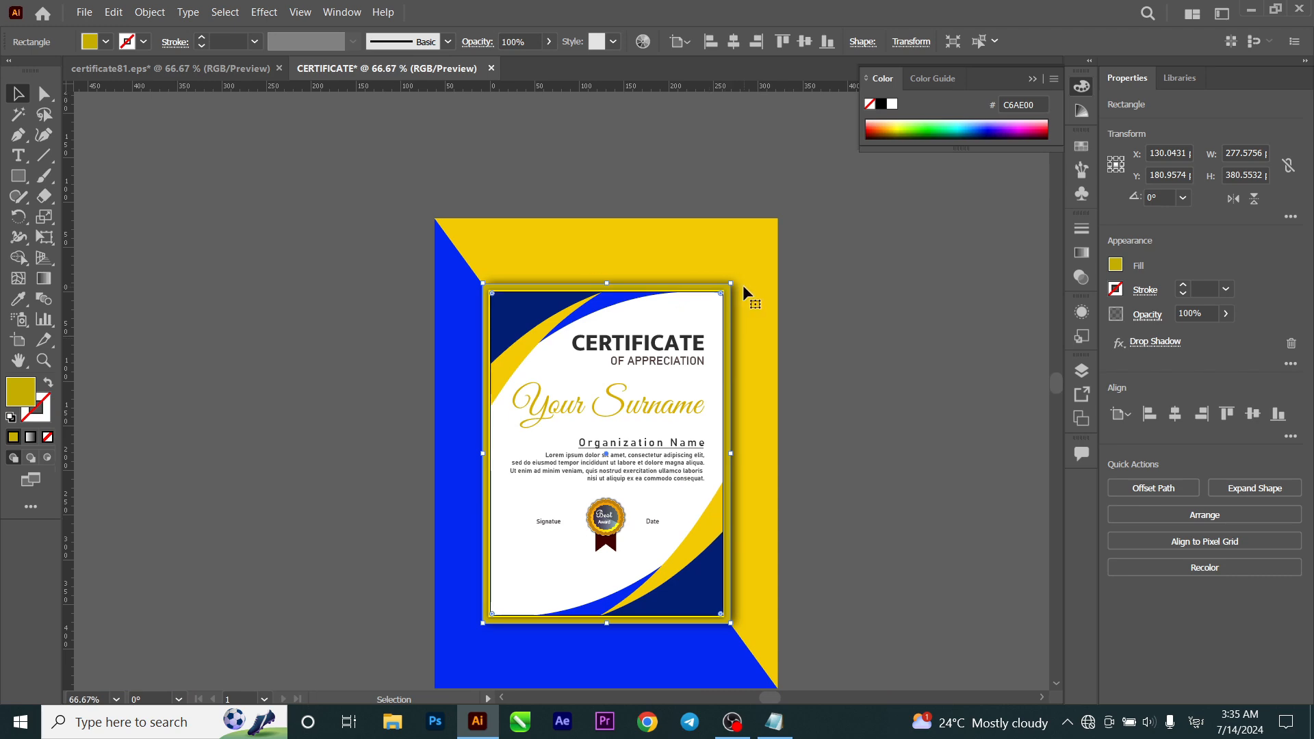
drag(731, 283, 739, 276)
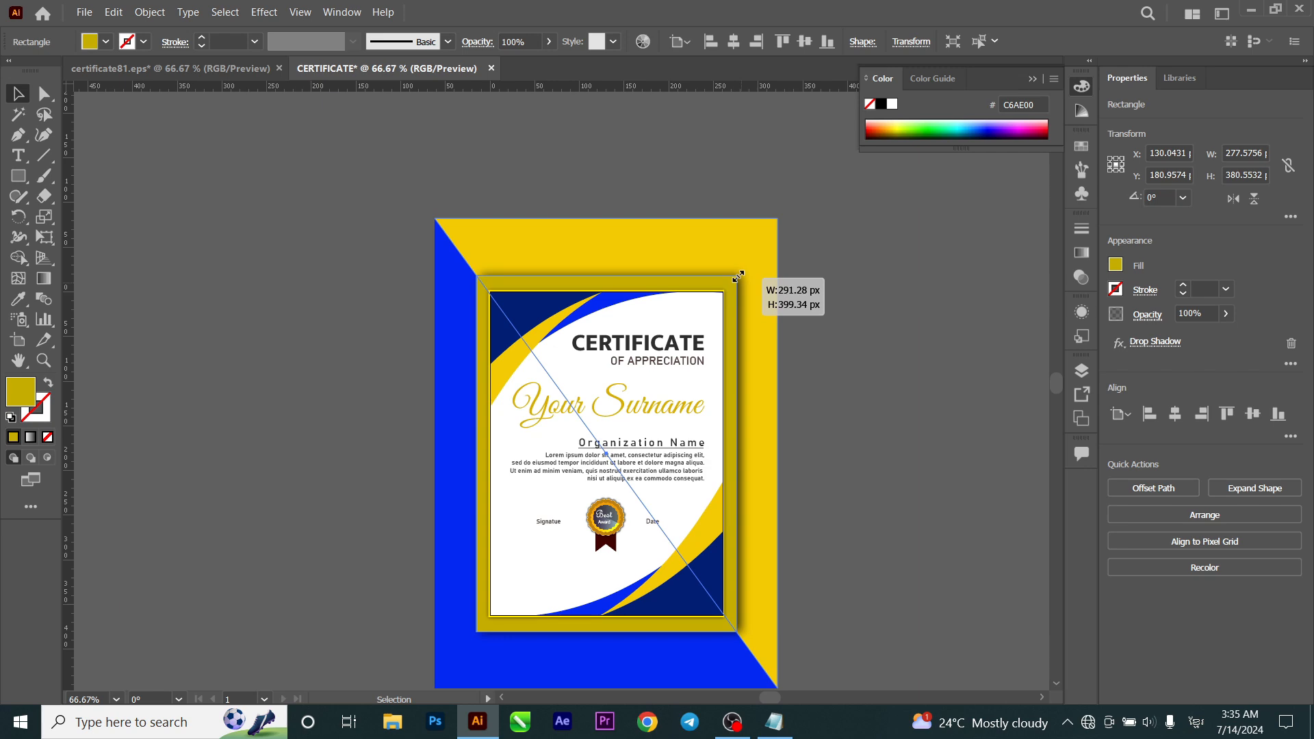
drag(739, 276, 739, 276)
click(856, 284)
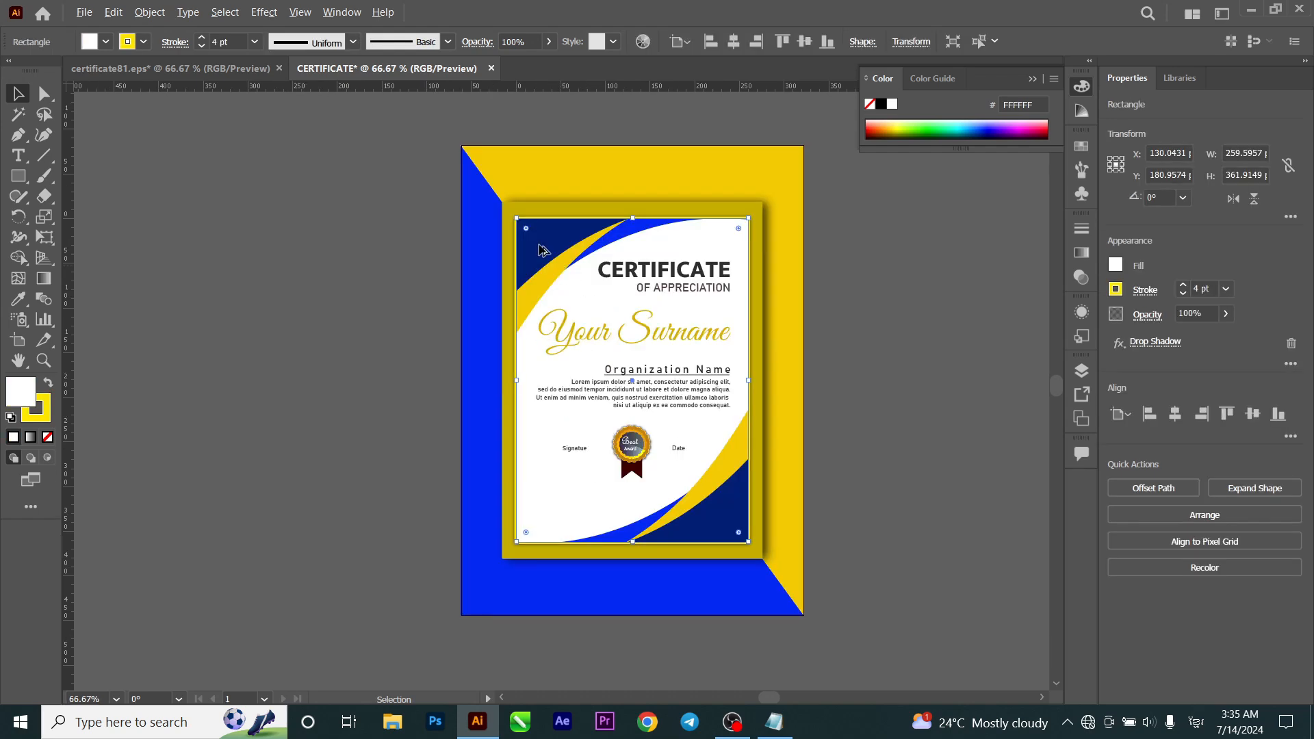
Step: Edit the white inner rectangle's existing drop shadow to 75% opacity, 1 px X offset, 0 px Y offset and 2 px blur
key(ctrl+1)
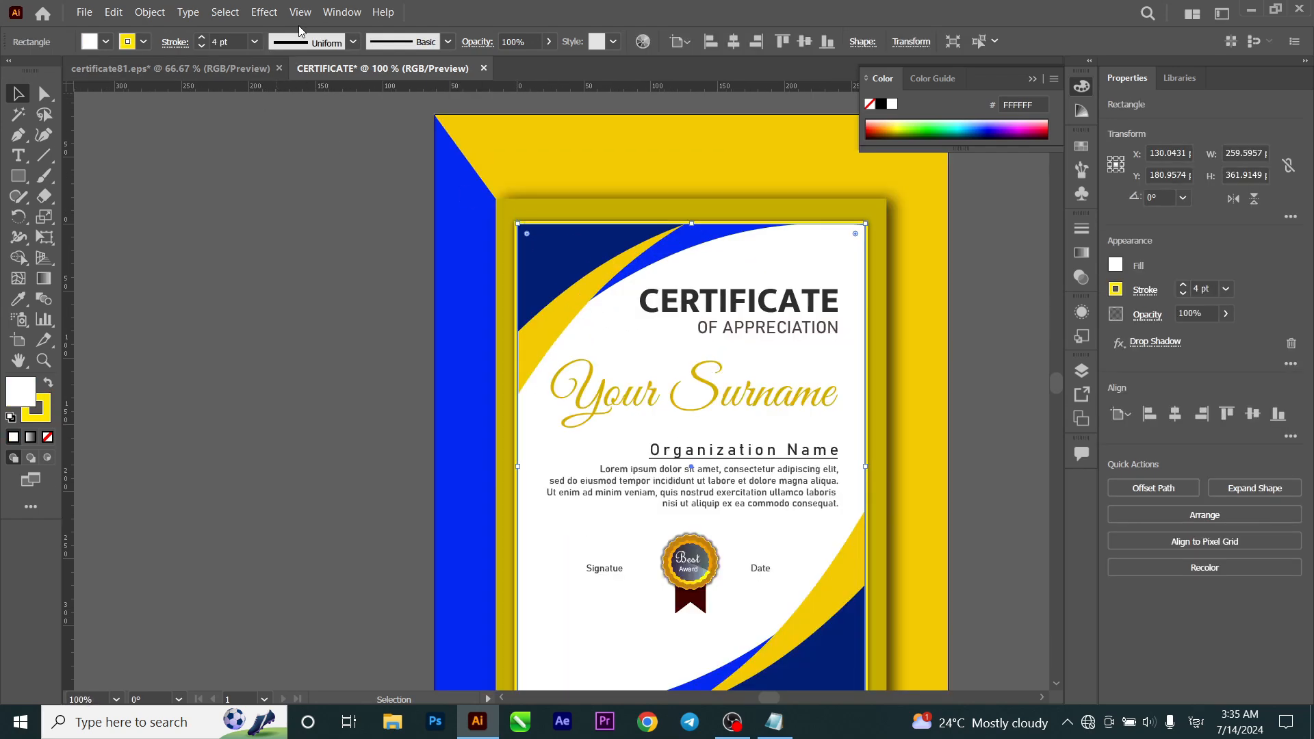
click(1082, 313)
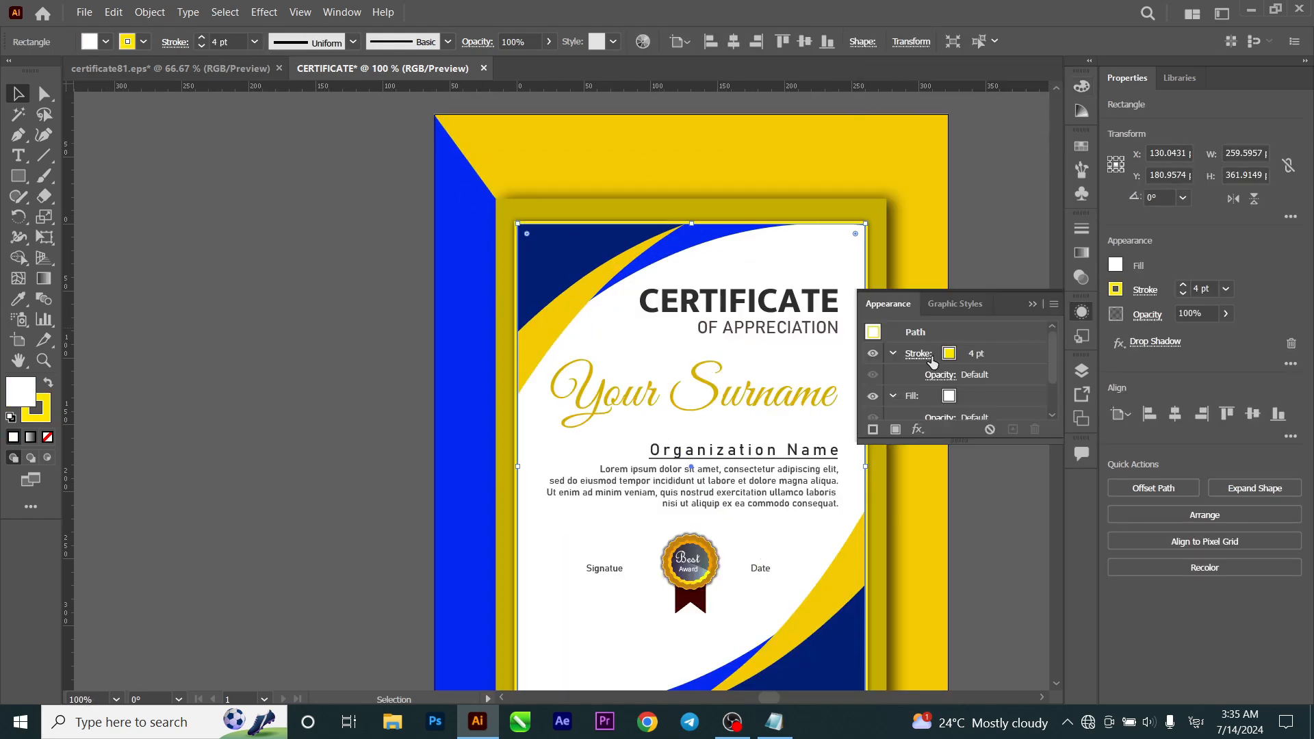
scroll(932, 373, down, 2)
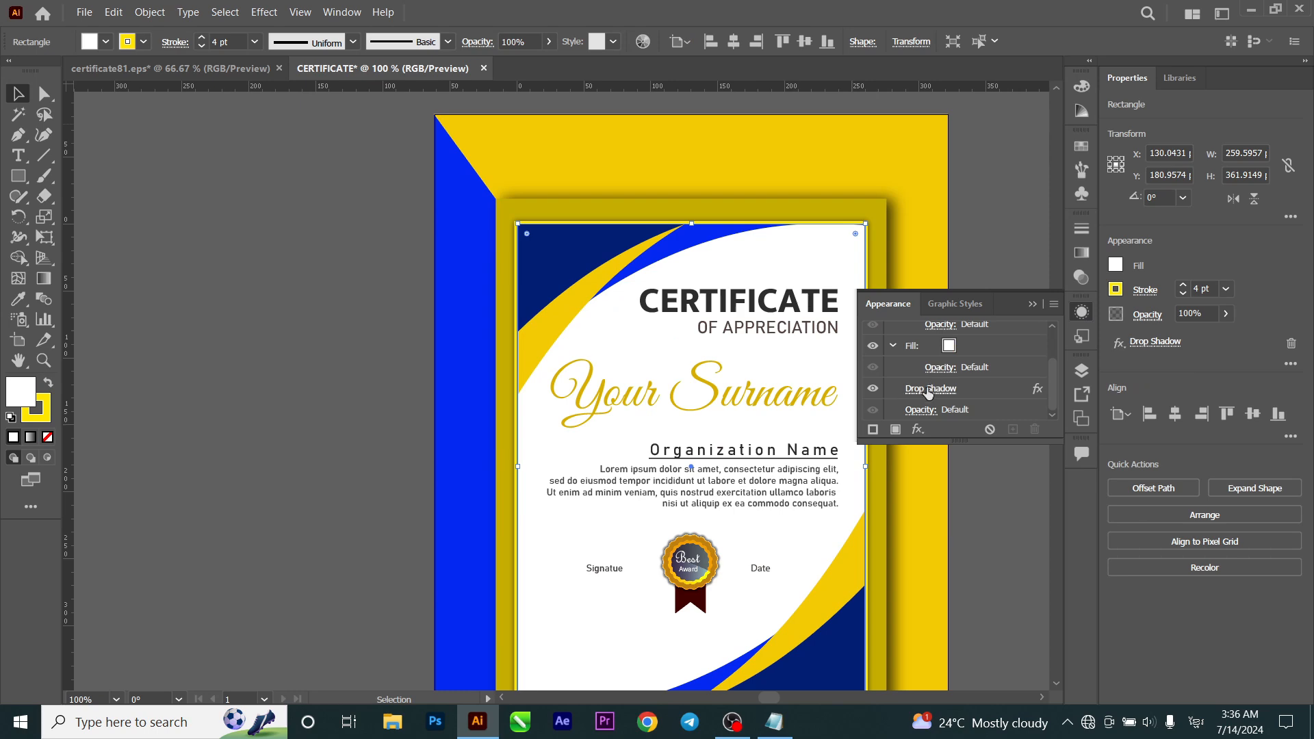
click(931, 390)
drag(906, 286, 1020, 322)
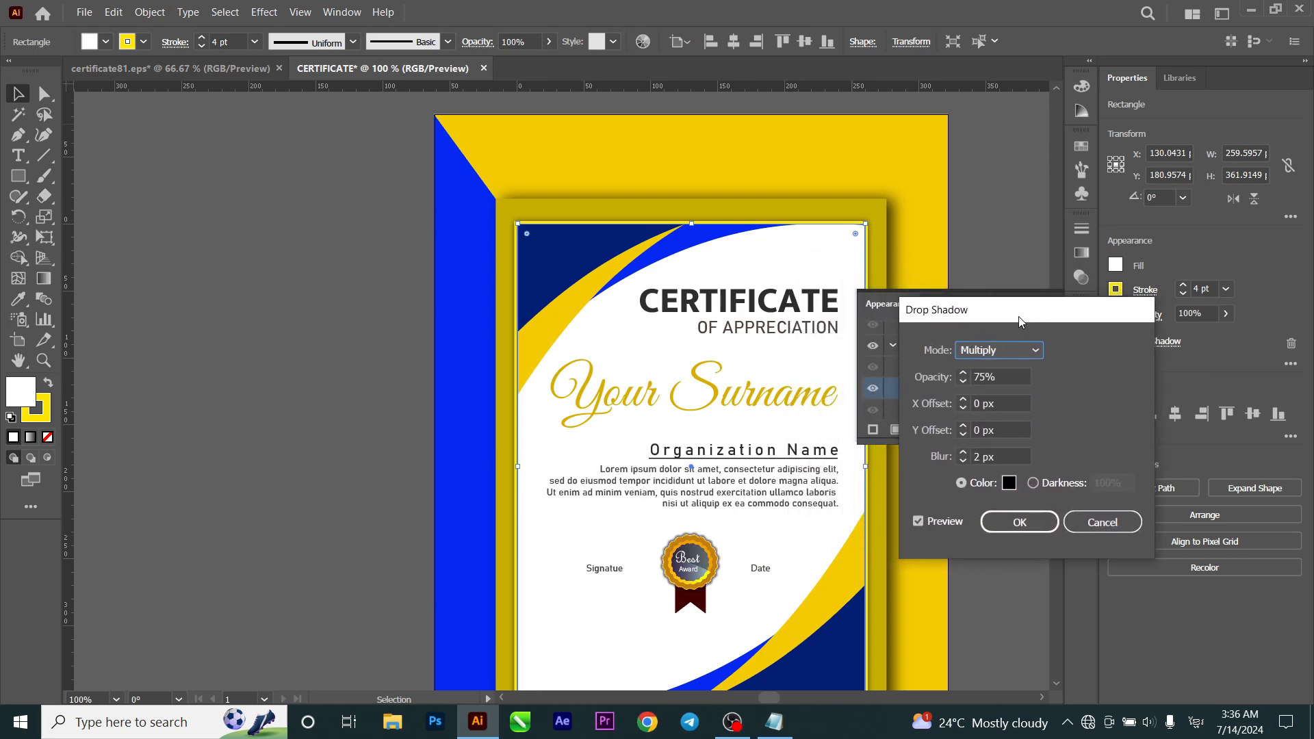
click(964, 453)
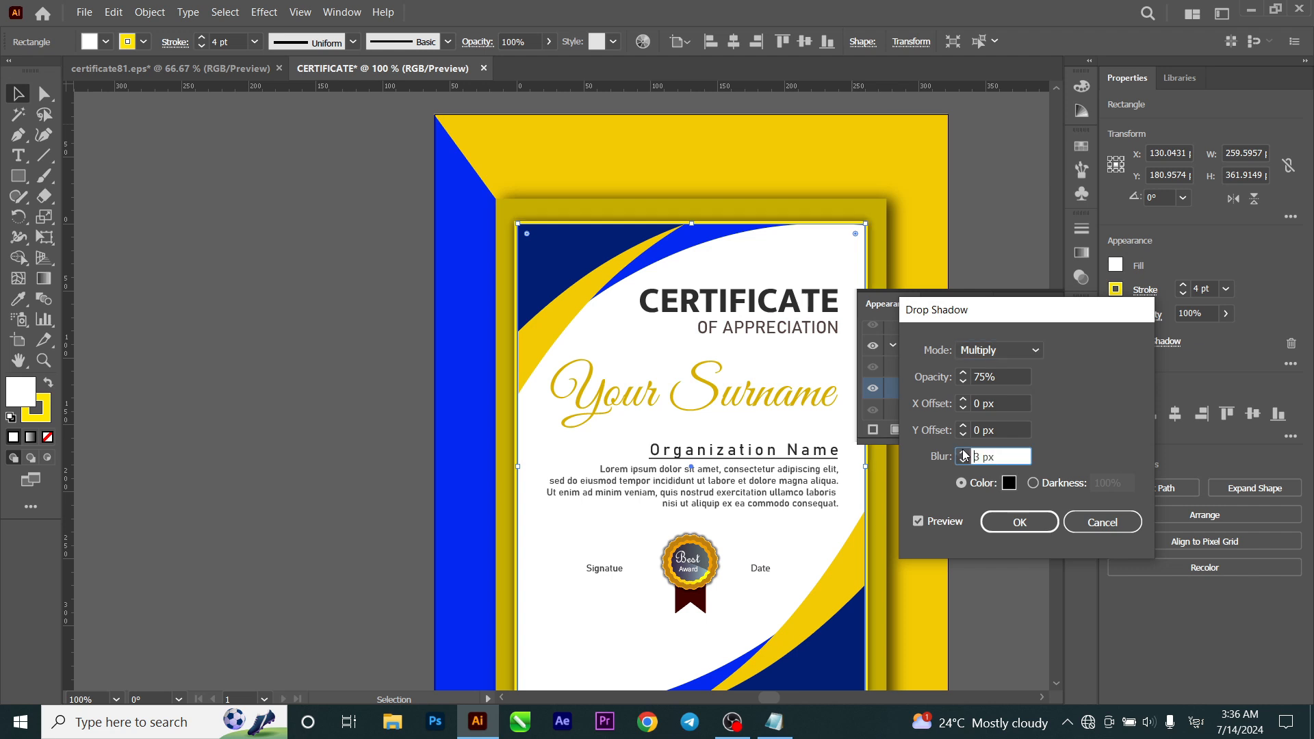
click(964, 376)
click(965, 376)
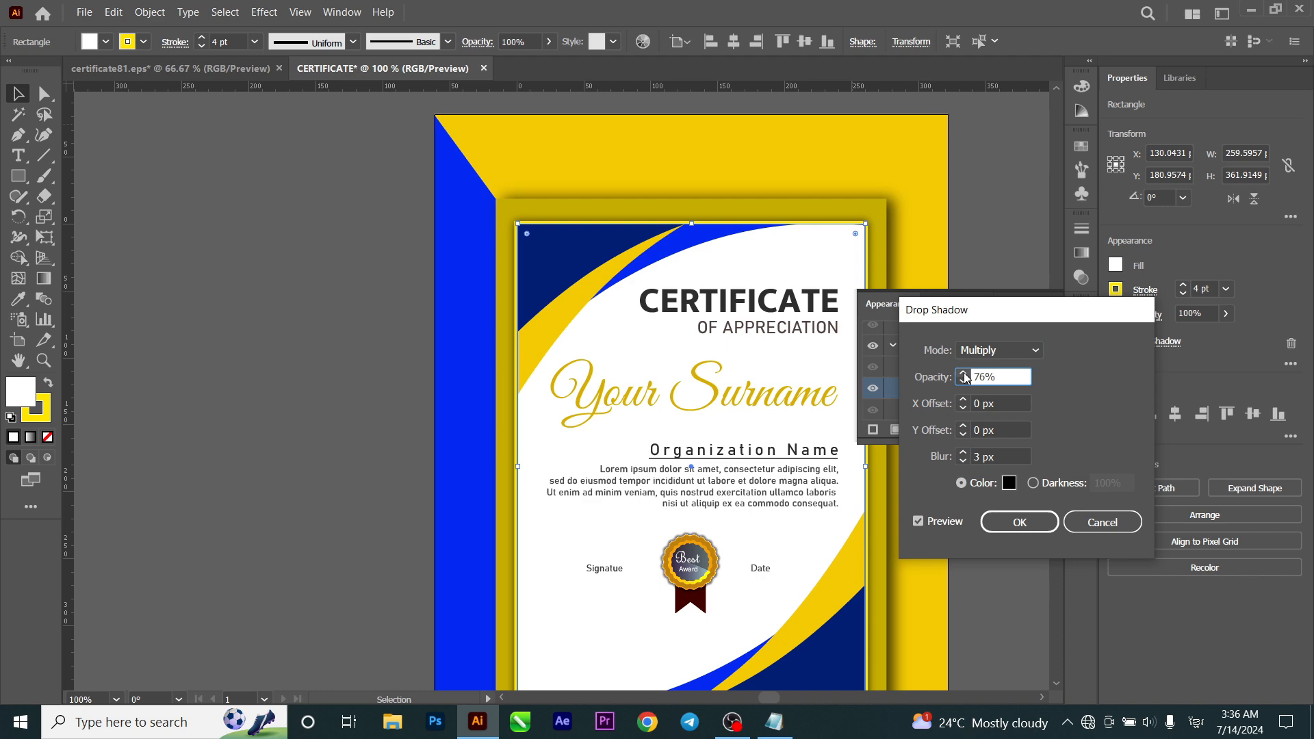
click(963, 400)
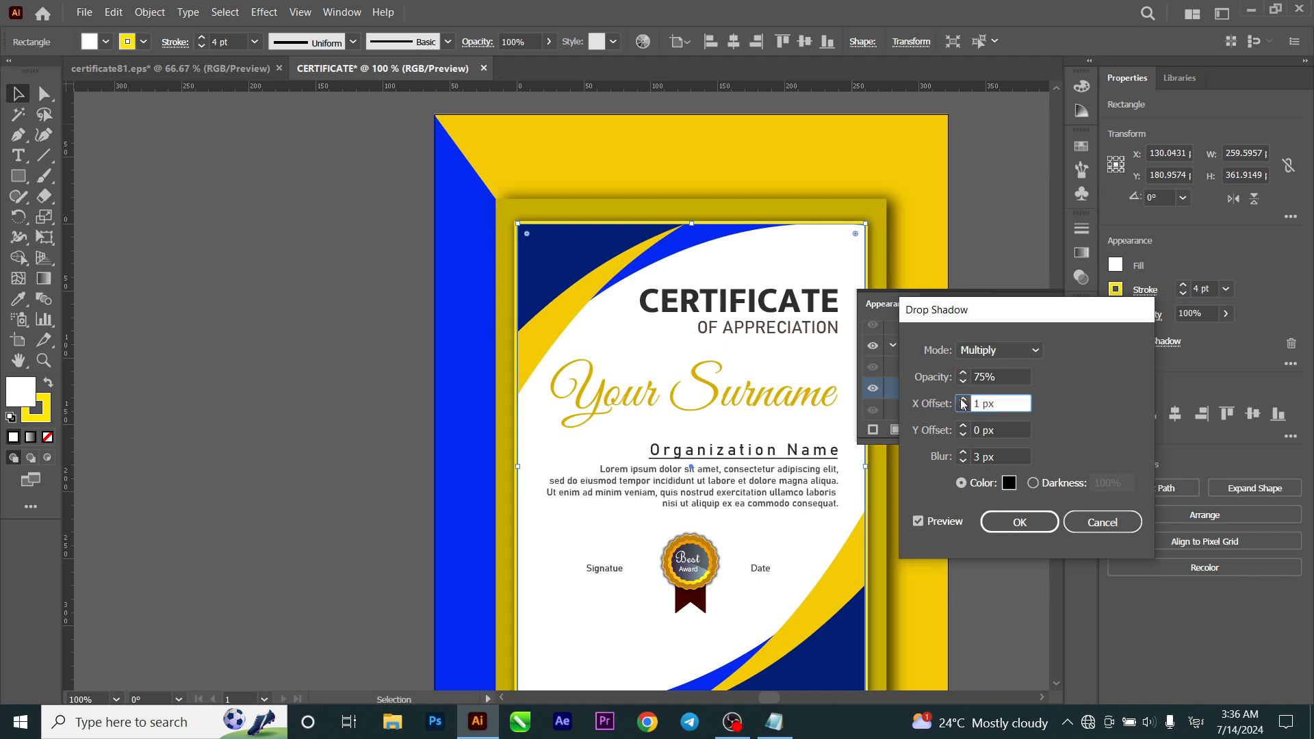
click(962, 461)
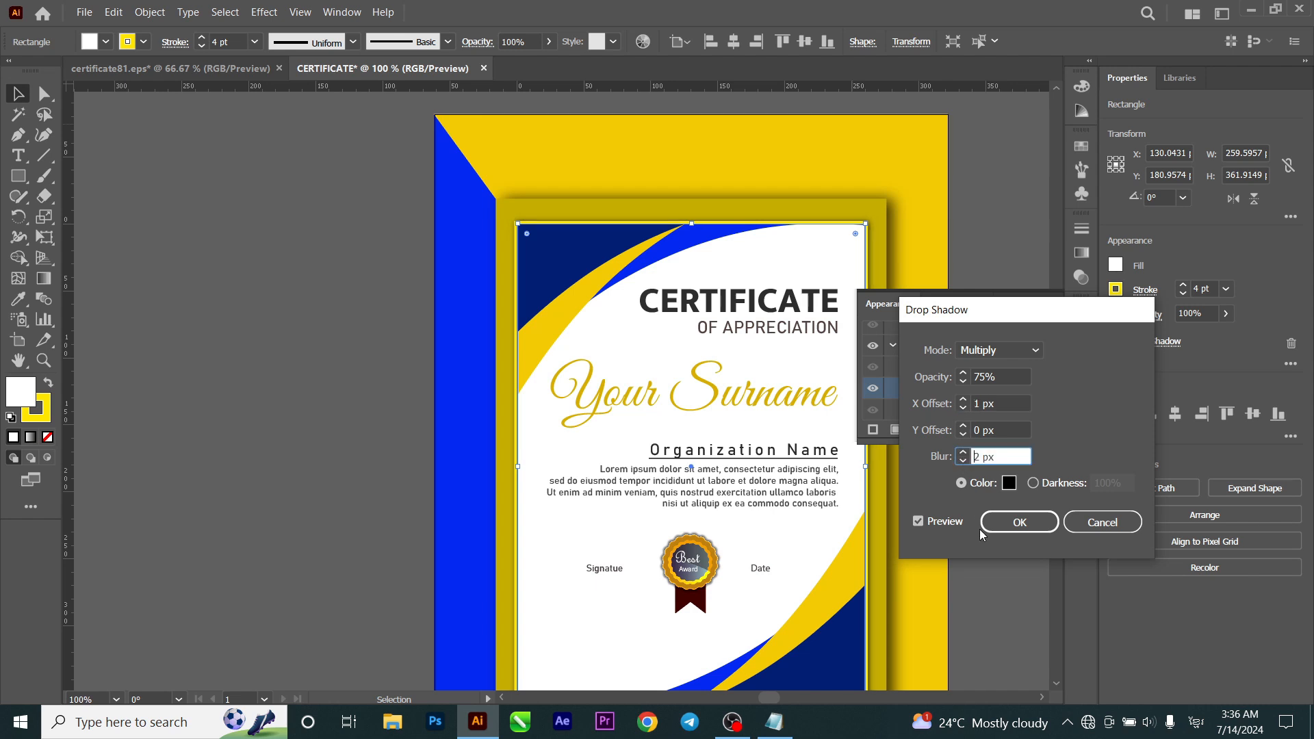
click(1006, 524)
click(1033, 309)
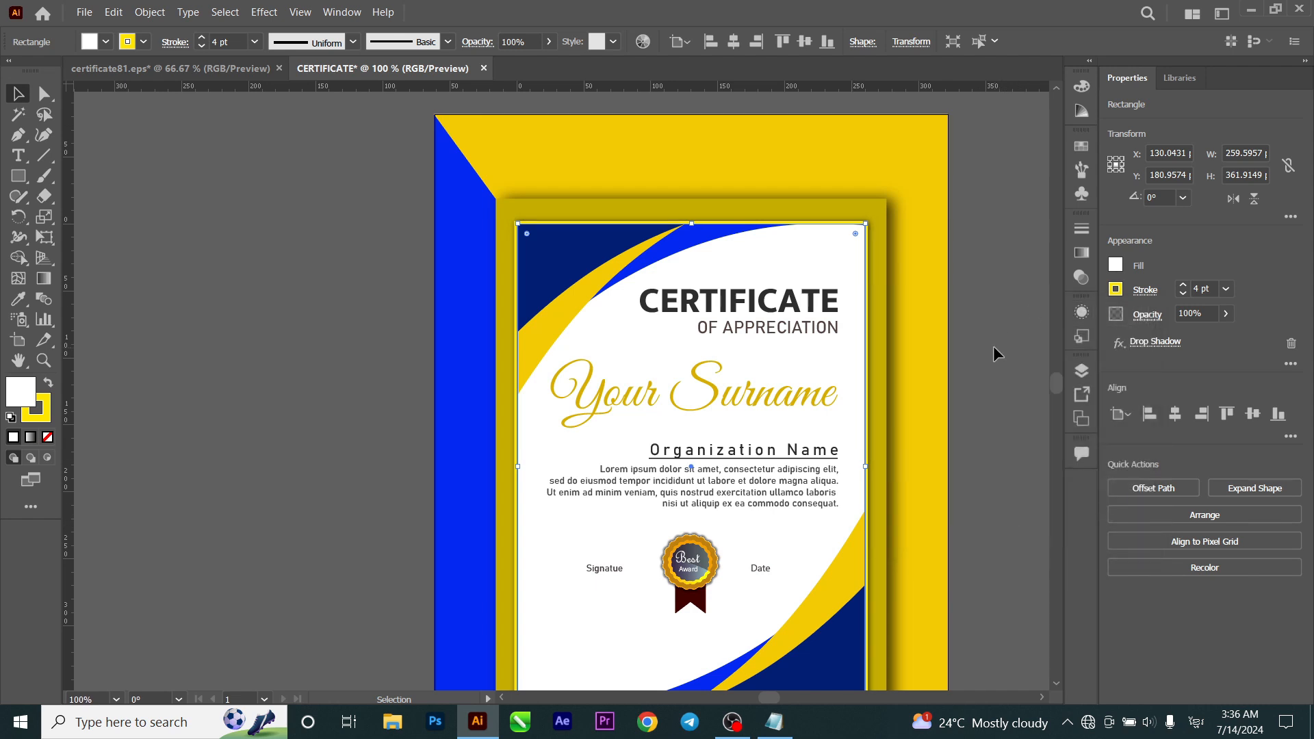
click(993, 347)
key(ctrl+minus)
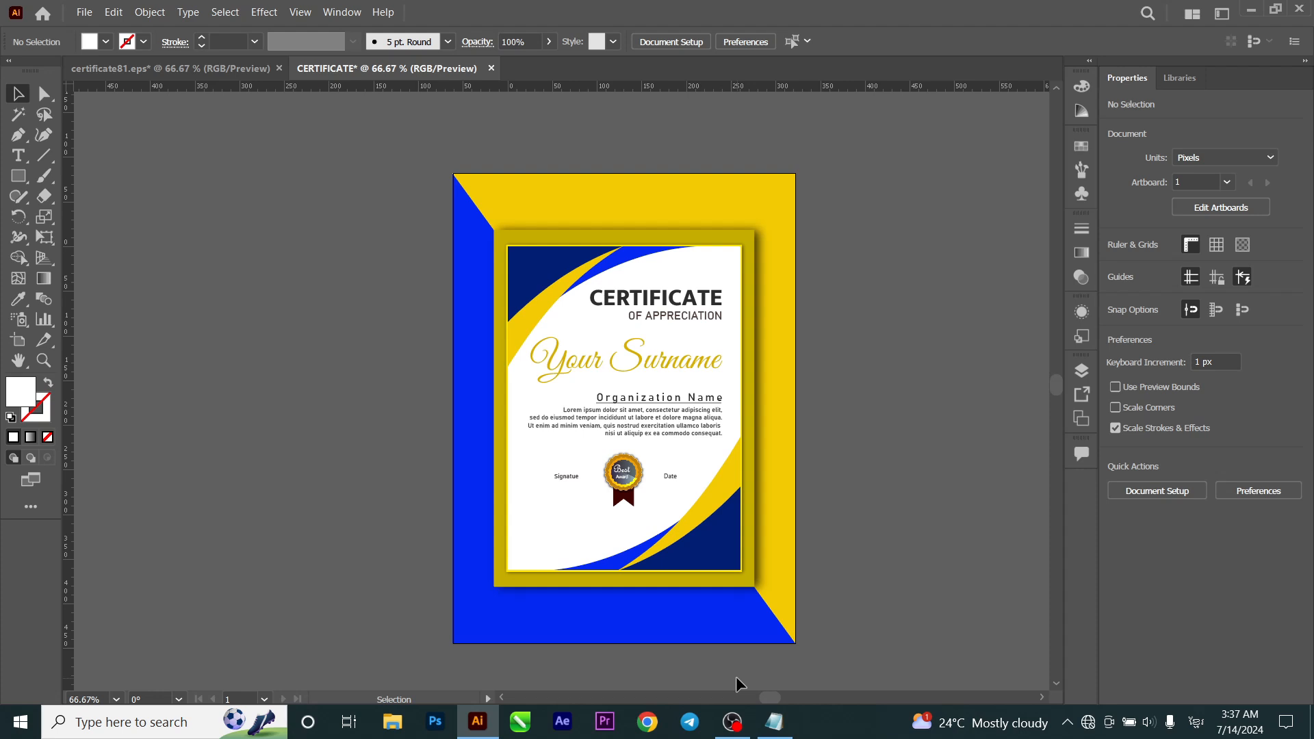
Step: Recolour the "Your Surname" script text with the gold sampled from the certificate's border
double_click(588, 364)
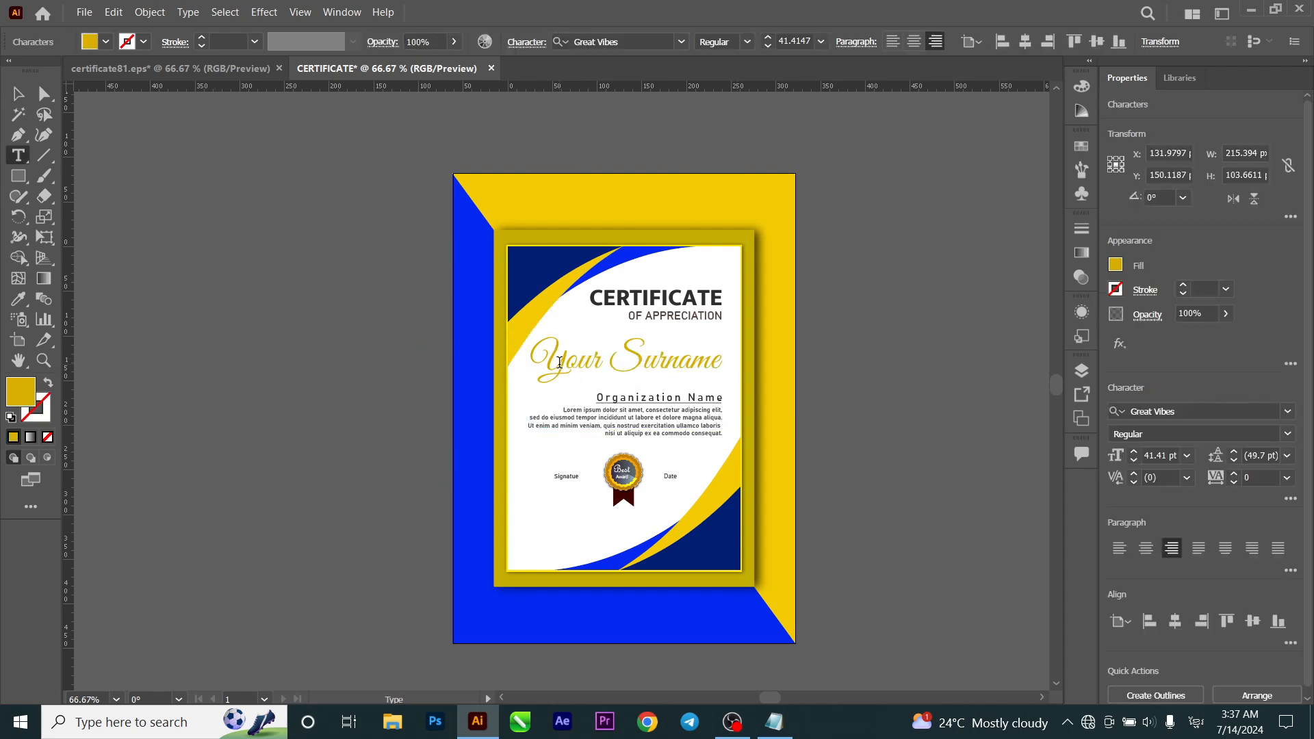
triple_click(560, 362)
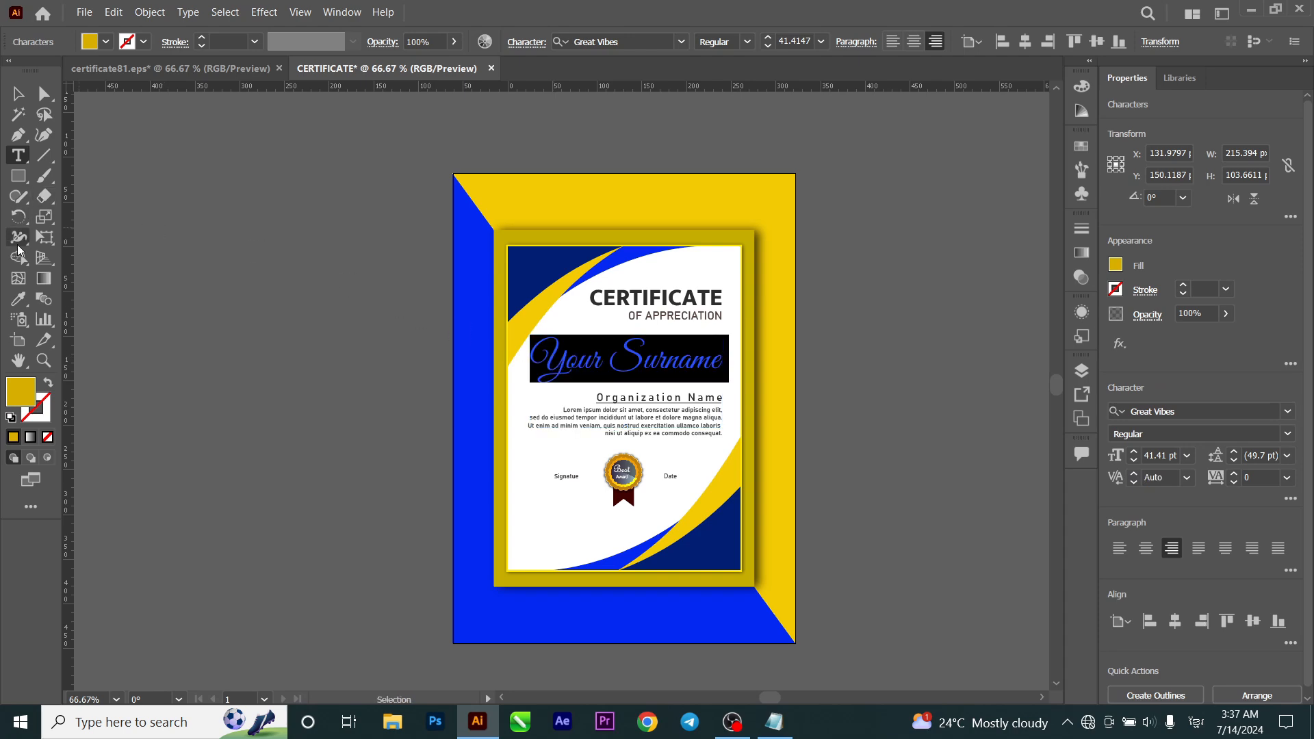
click(19, 298)
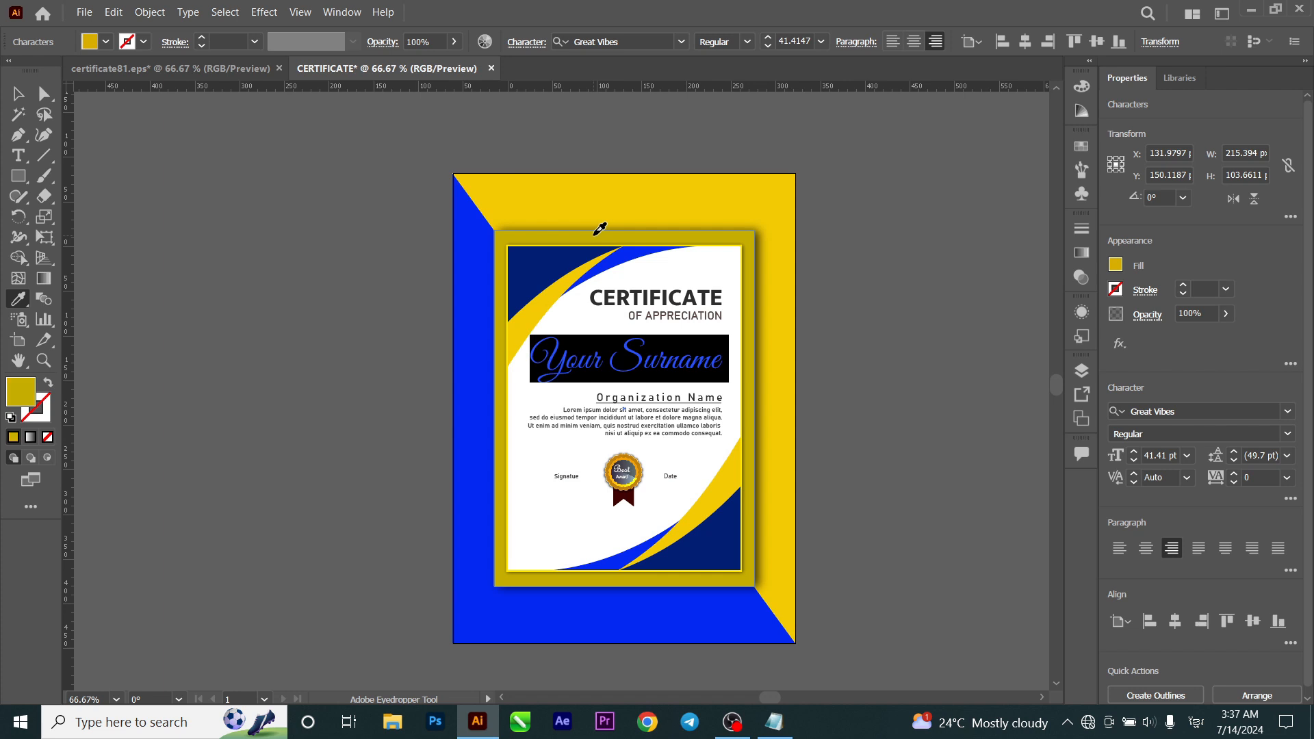
click(17, 94)
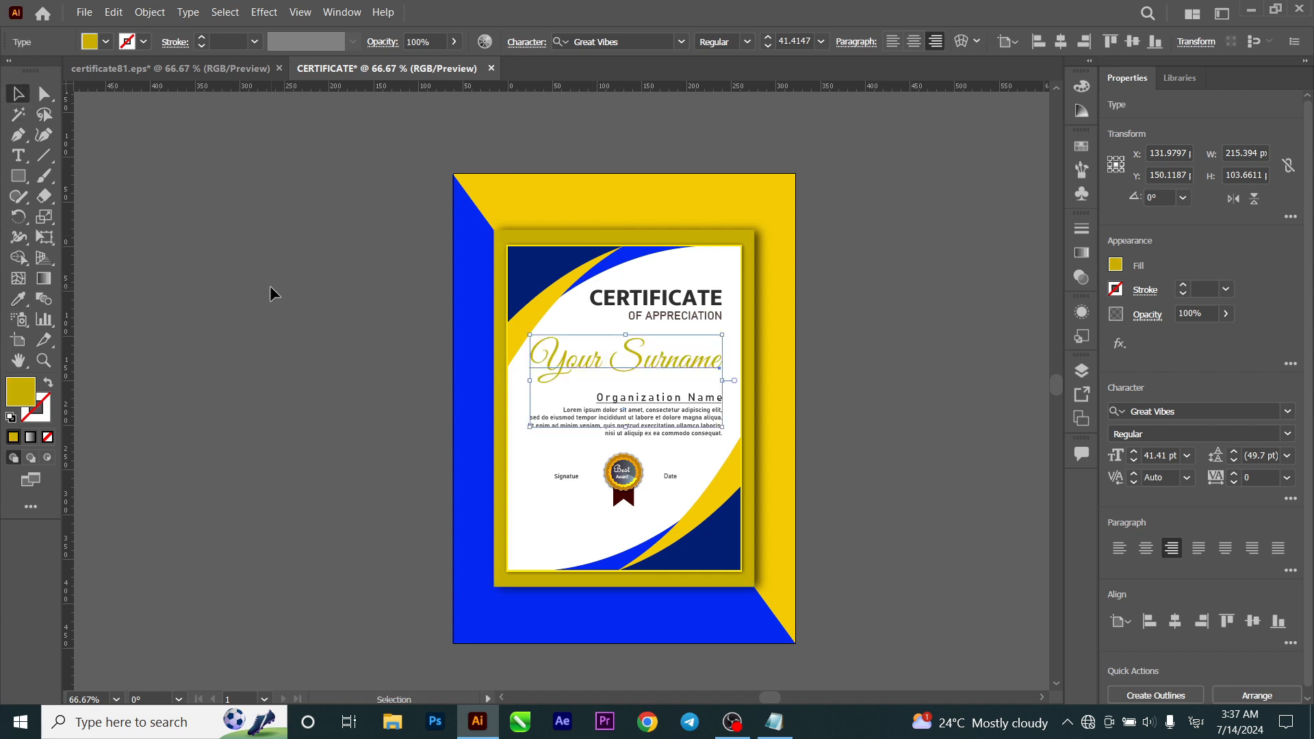
click(270, 288)
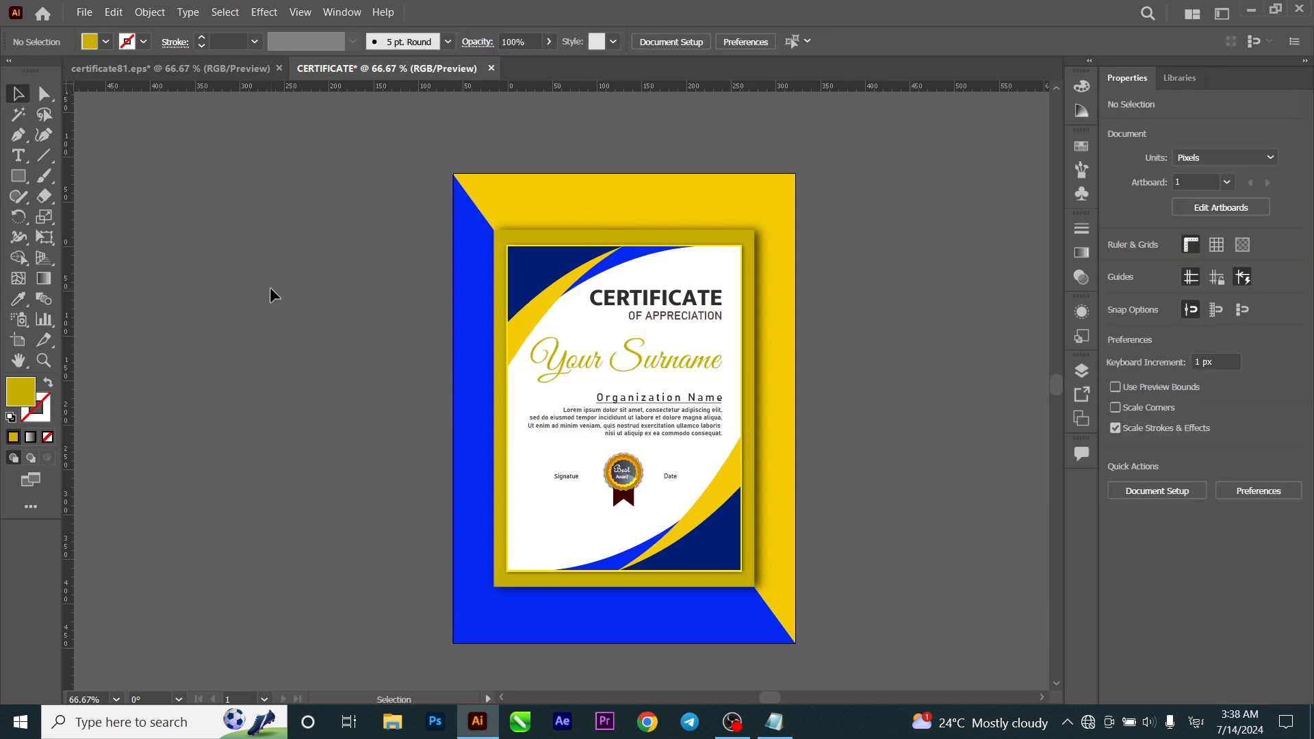